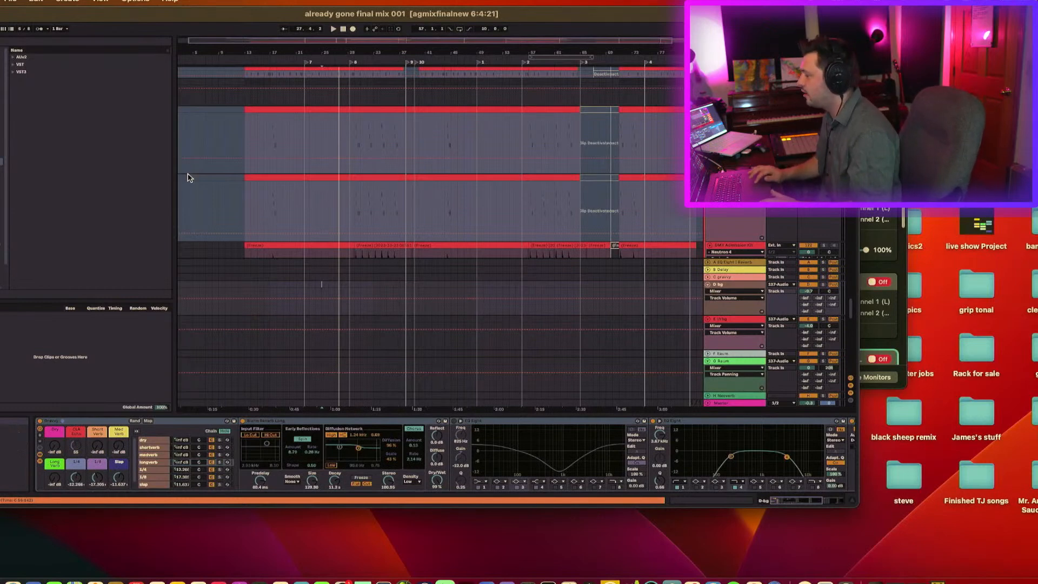
Move and enlarge the Ableton Live window until it fills the whole screen
{"action": "left_click_drag", "start_coordinate": [426, 16], "coordinate": [534, 8]}
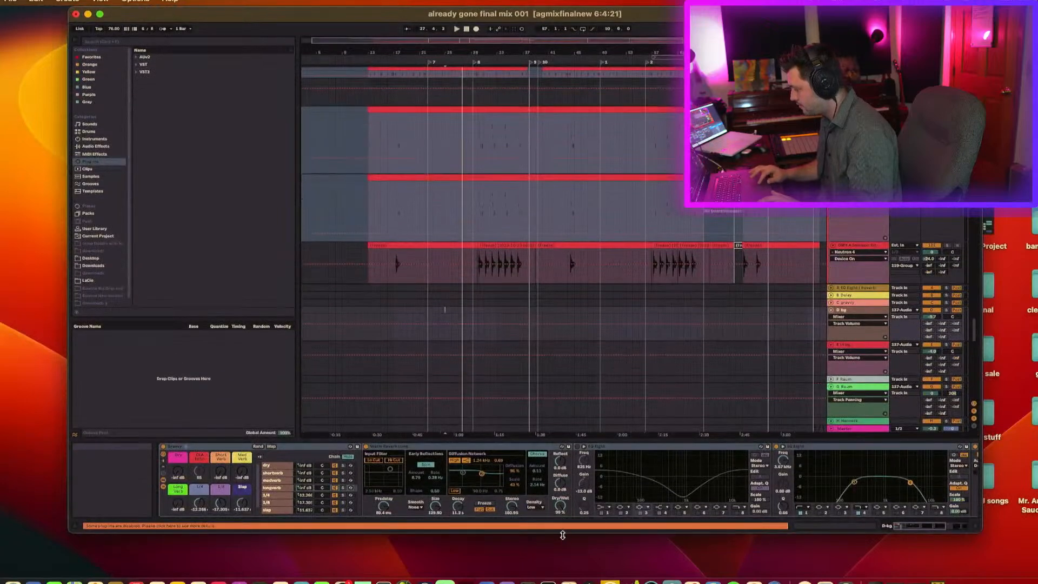
{"action": "left_click_drag", "start_coordinate": [562, 543], "coordinate": [564, 583]}
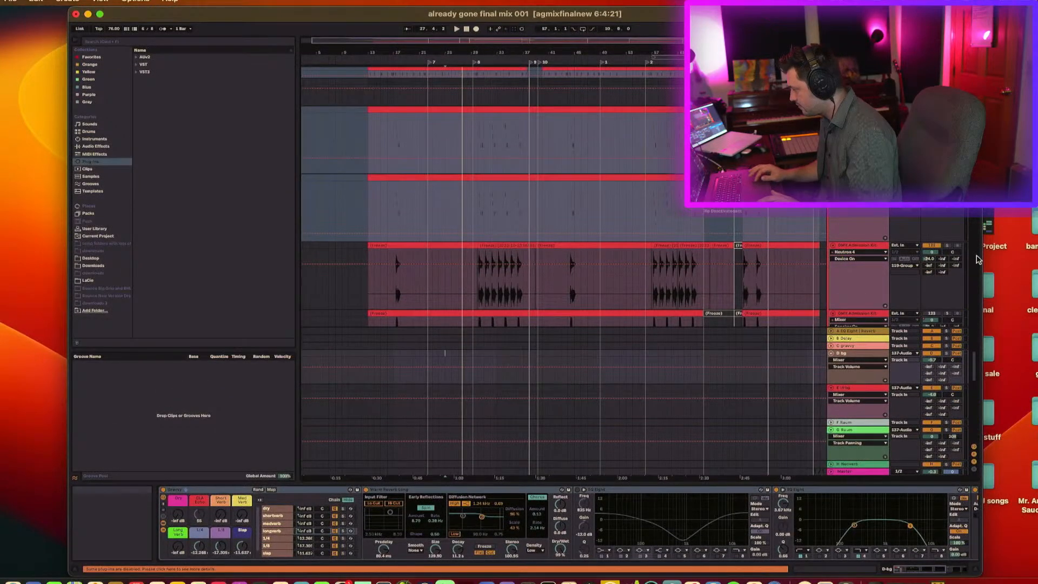
{"action": "left_click_drag", "start_coordinate": [982, 258], "coordinate": [1037, 258]}
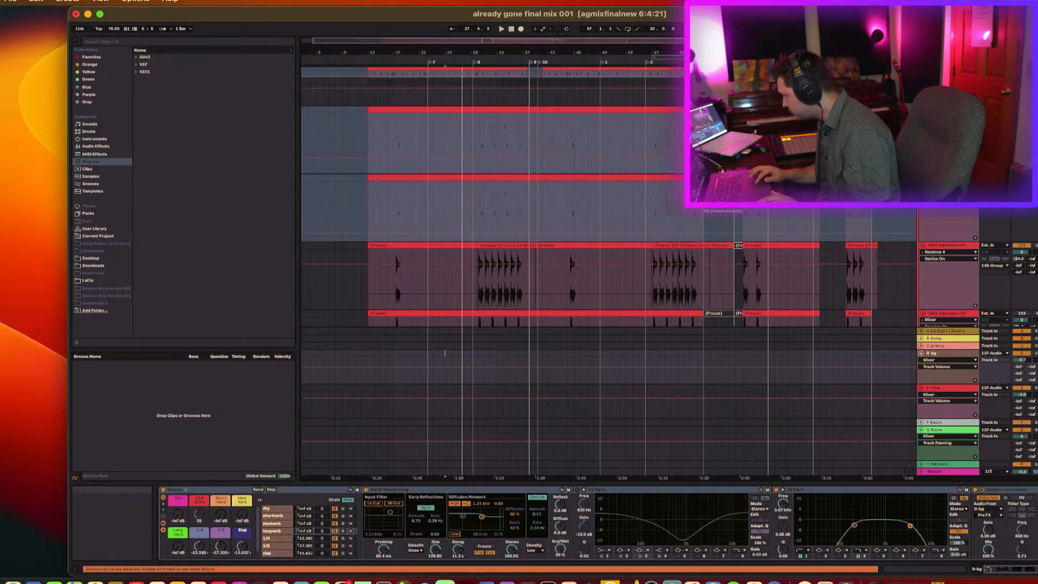
{"action": "left_click_drag", "start_coordinate": [1037, 262], "coordinate": [1037, 262]}
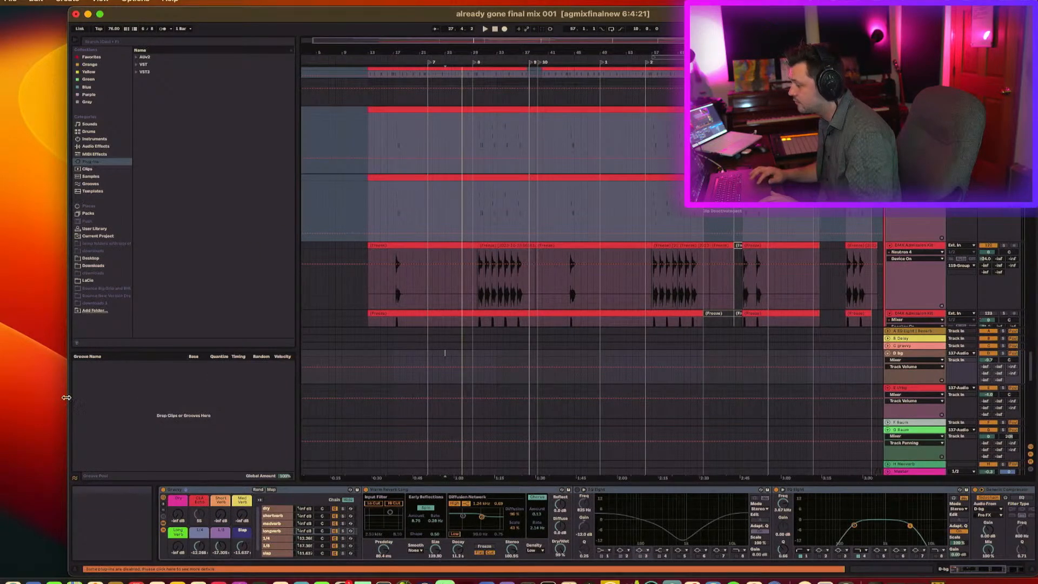
{"action": "left_click_drag", "start_coordinate": [66, 397], "coordinate": [0, 398]}
{"action": "left_click_drag", "start_coordinate": [0, 314], "coordinate": [2, 314]}
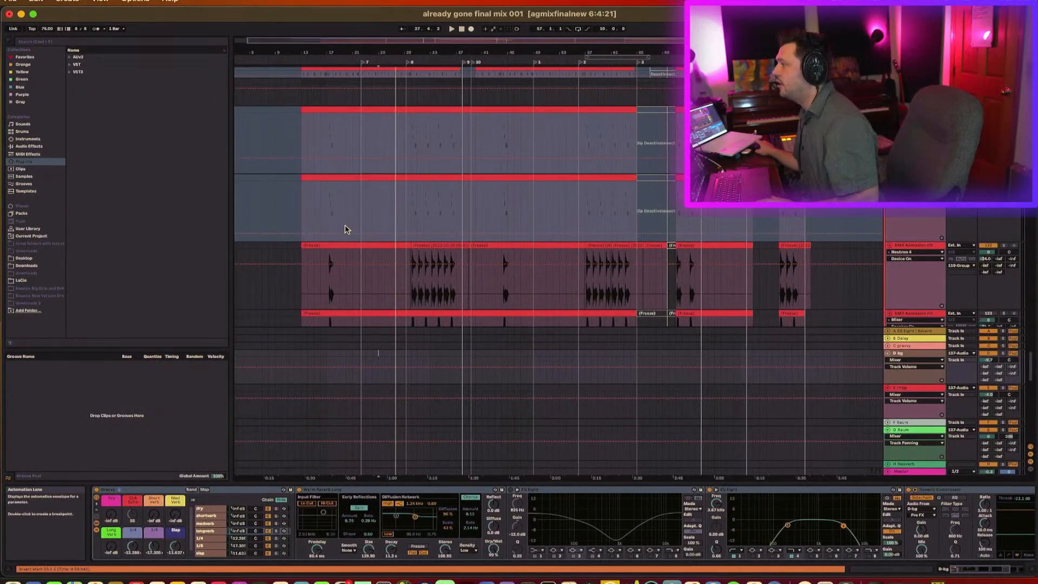
Play the mix from marker 8 on the drum tracks with the Master track's effect chain displayed
{"action": "left_click", "coordinate": [409, 289]}
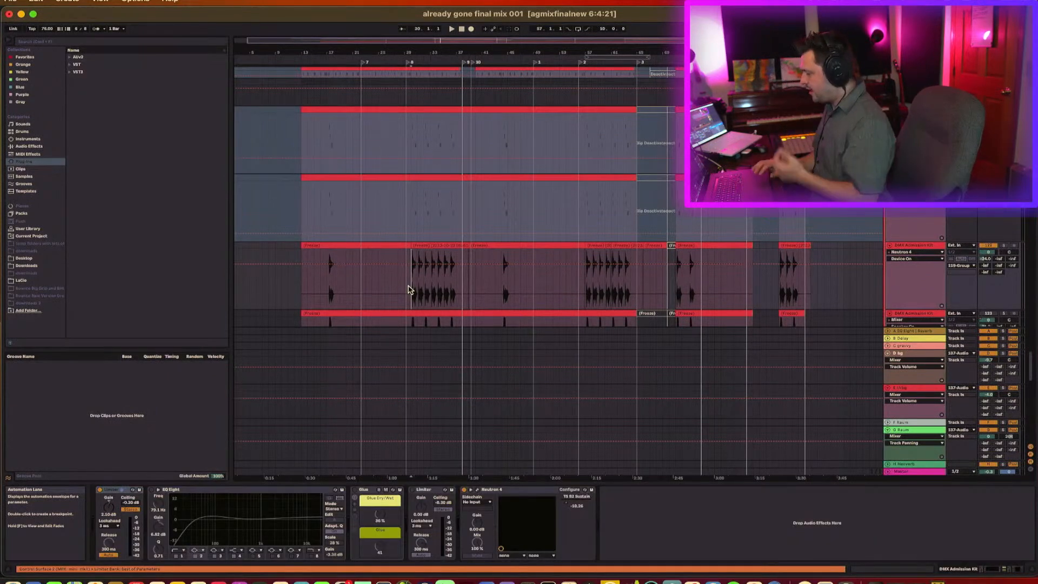
{"action": "scroll", "coordinate": [408, 290], "scroll_direction": "down", "scroll_amount": 5}
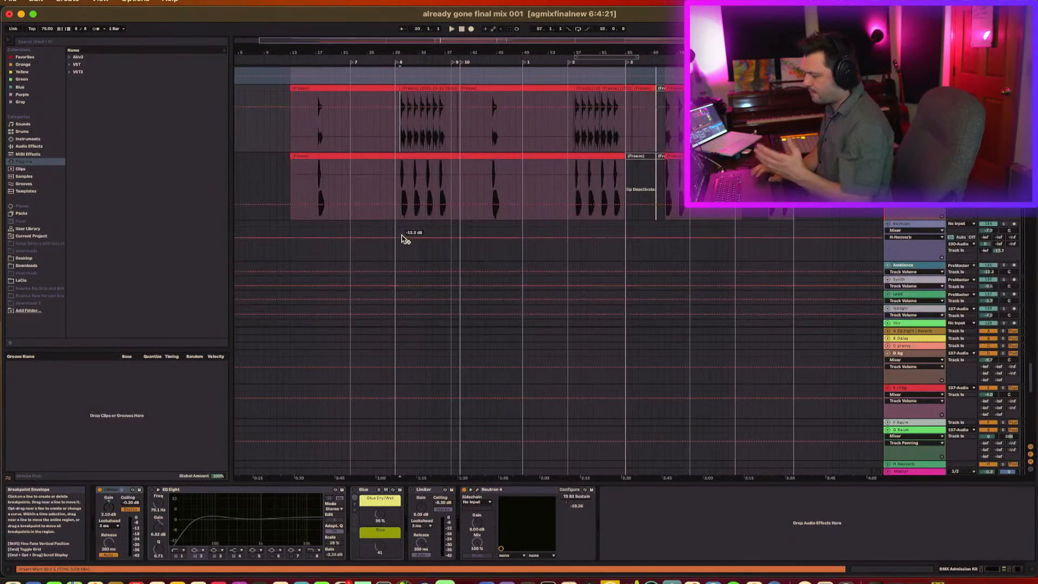
{"action": "left_click", "coordinate": [398, 217]}
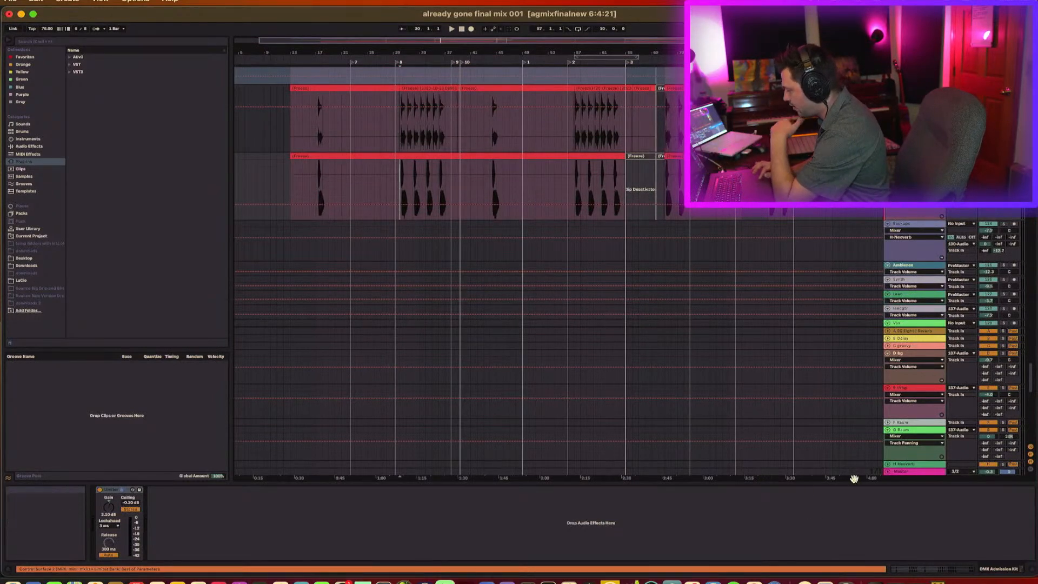
{"action": "left_click", "coordinate": [902, 473]}
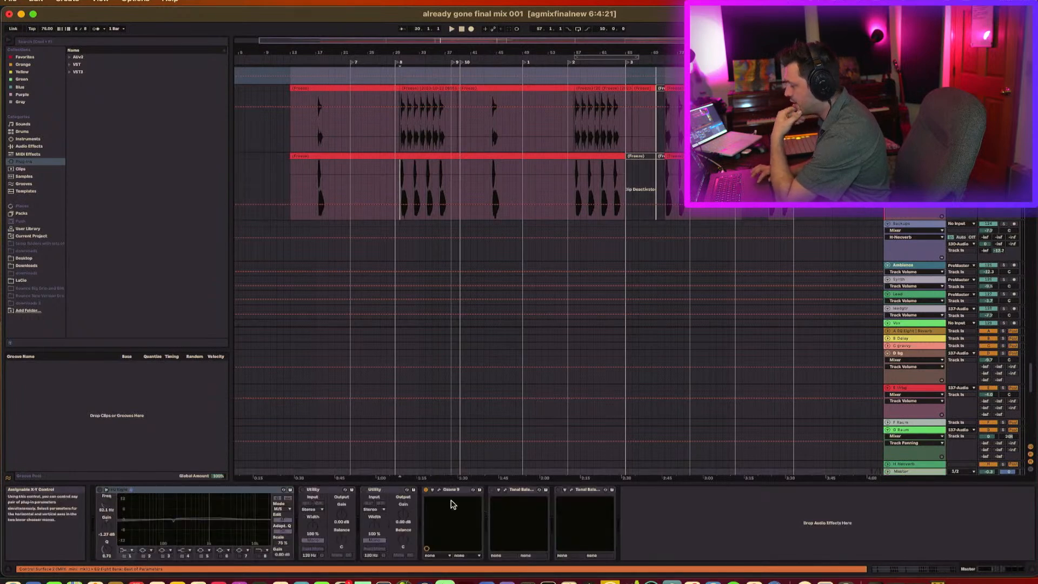
{"action": "key", "text": "space"}
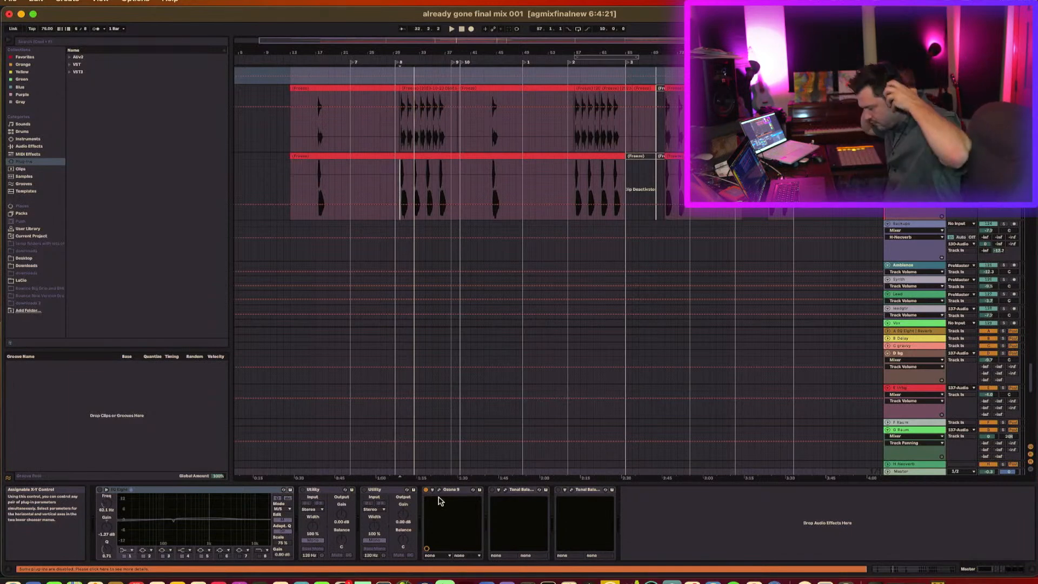
{"action": "key", "text": "space"}
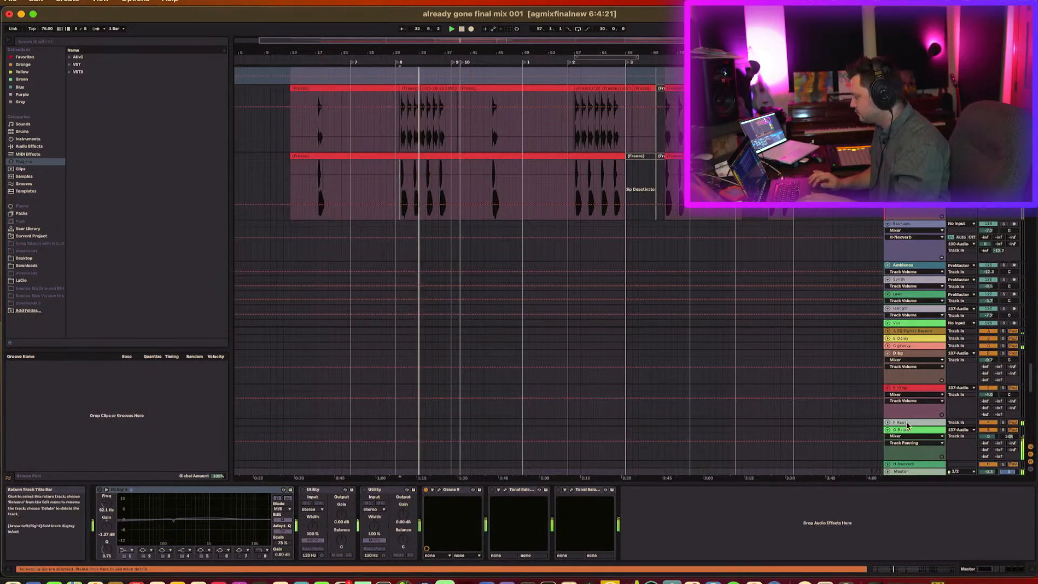
In the Master's Ozone 9 equalizer, set high-shelf band 7 to 1231 Hz with 0.9 dB gain during playback
{"action": "left_click", "coordinate": [439, 490]}
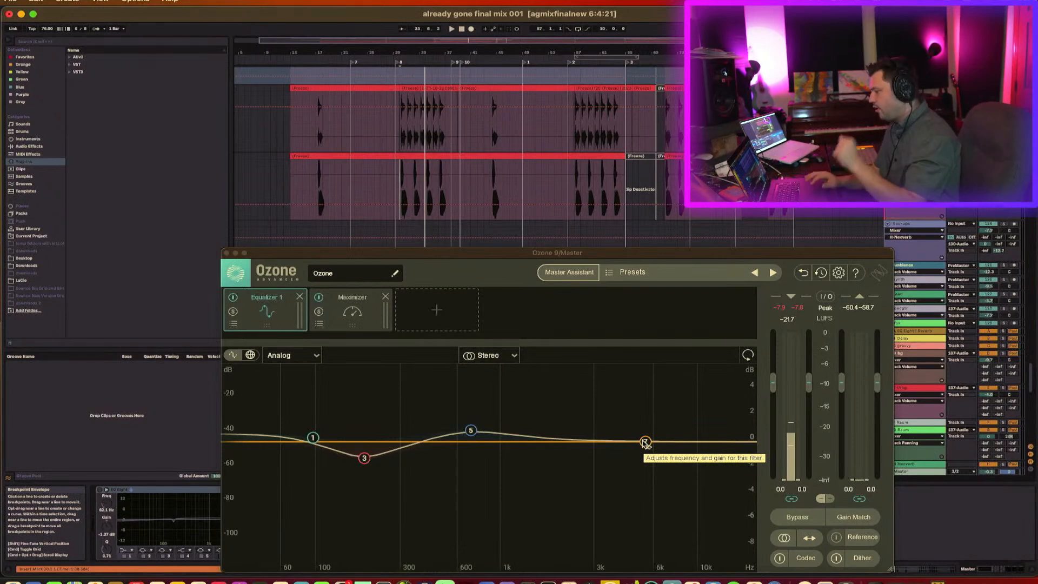
{"action": "left_click_drag", "start_coordinate": [646, 442], "coordinate": [528, 429]}
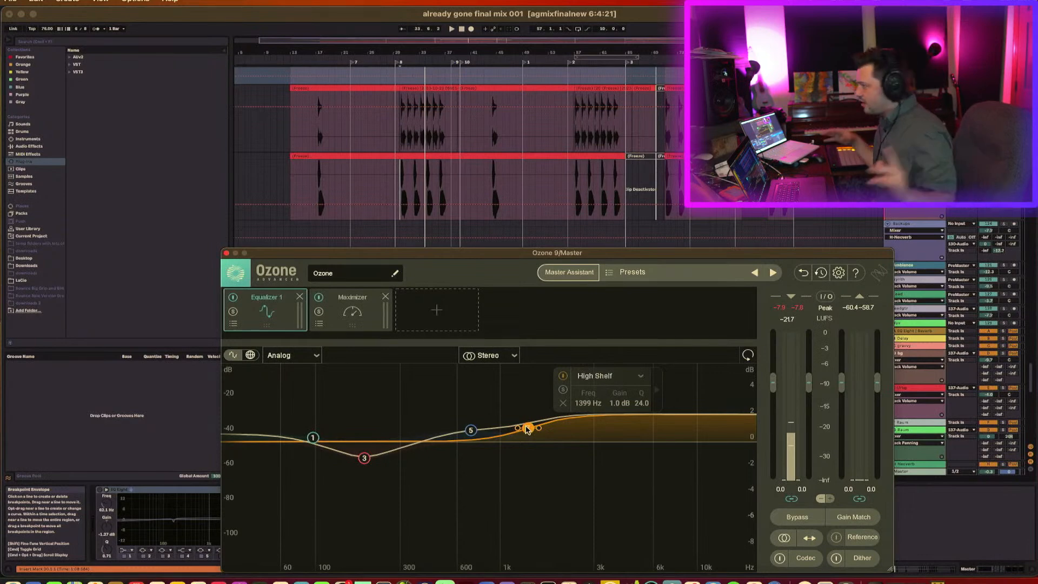
{"action": "key", "text": "space"}
{"action": "left_click_drag", "start_coordinate": [528, 429], "coordinate": [516, 425]}
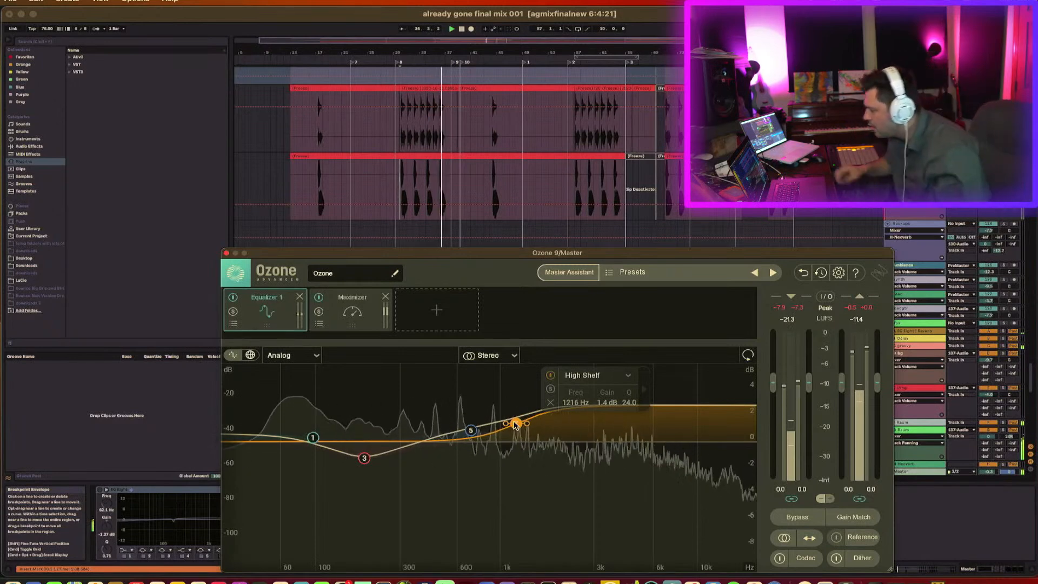
{"action": "left_click_drag", "start_coordinate": [515, 425], "coordinate": [517, 431]}
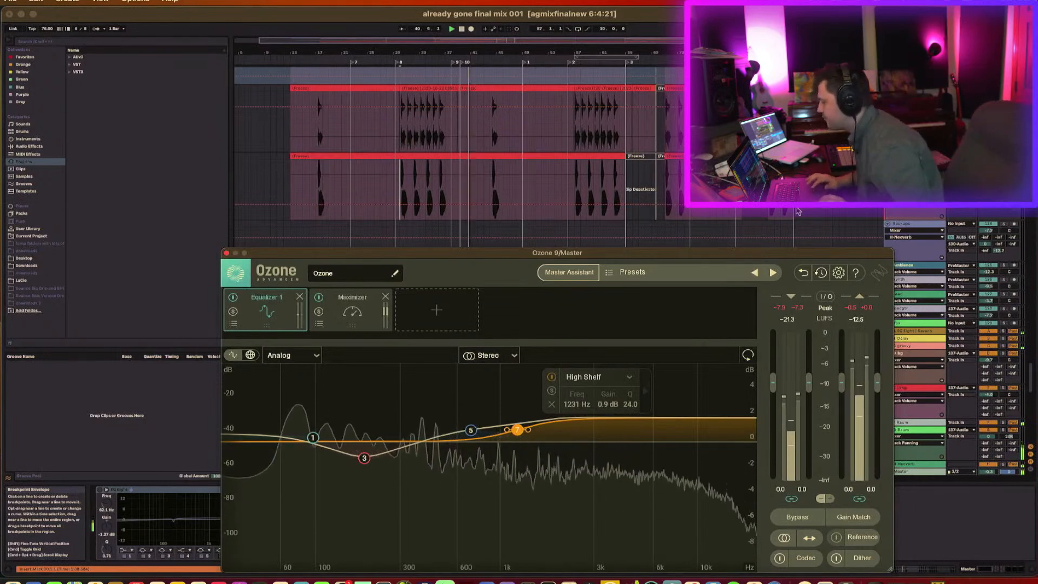
{"action": "left_click", "coordinate": [226, 252]}
Find drum track 128 among the tracks and audition it in solo against the full mix
{"action": "scroll", "coordinate": [600, 362], "scroll_direction": "up", "scroll_amount": 8}
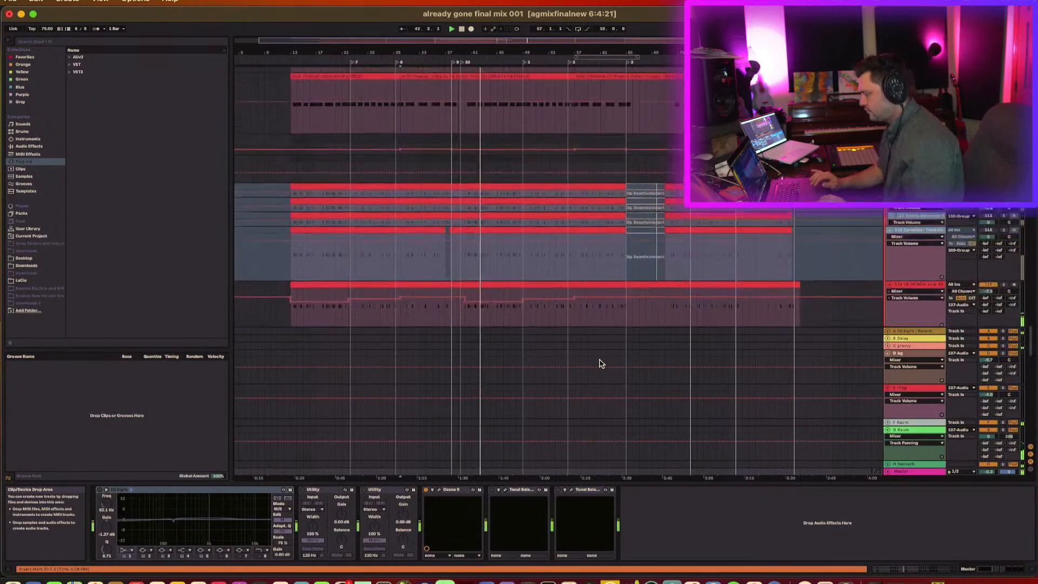
{"action": "scroll", "coordinate": [611, 386], "scroll_direction": "up", "scroll_amount": 10}
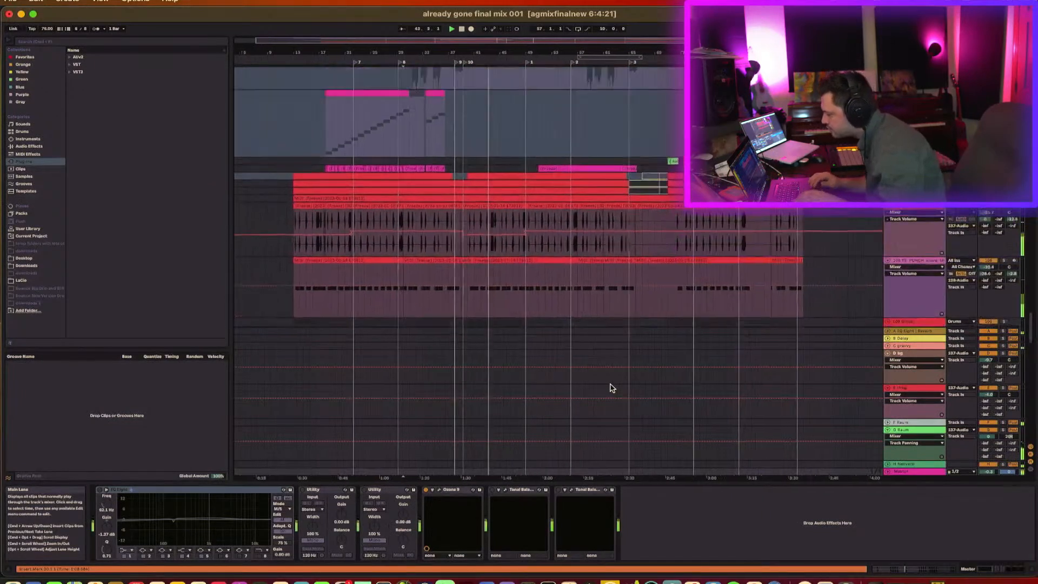
{"action": "left_click", "coordinate": [398, 250]}
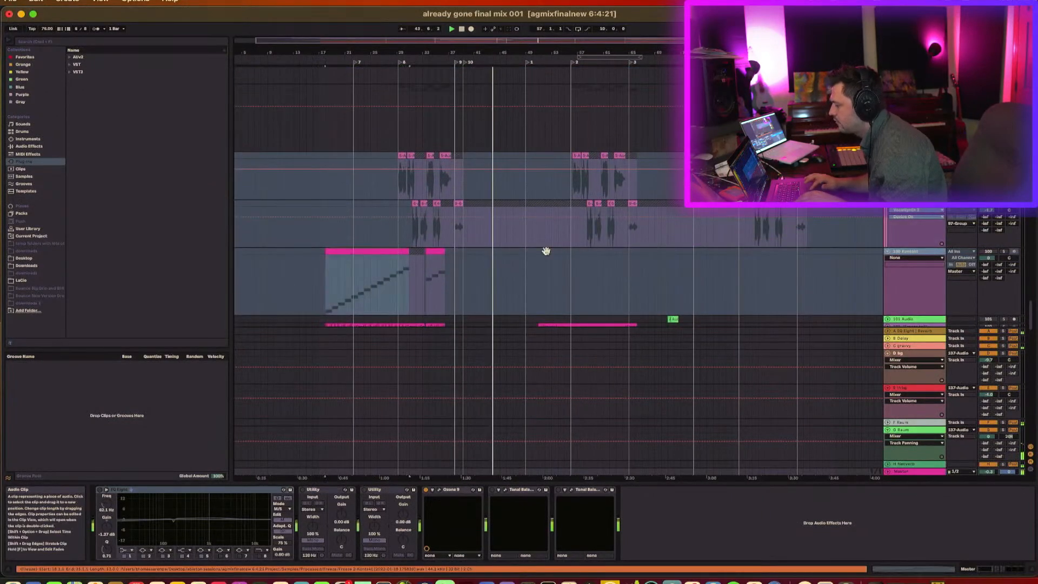
{"action": "scroll", "coordinate": [621, 268], "scroll_direction": "up", "scroll_amount": 5}
{"action": "scroll", "coordinate": [621, 269], "scroll_direction": "down", "scroll_amount": 15}
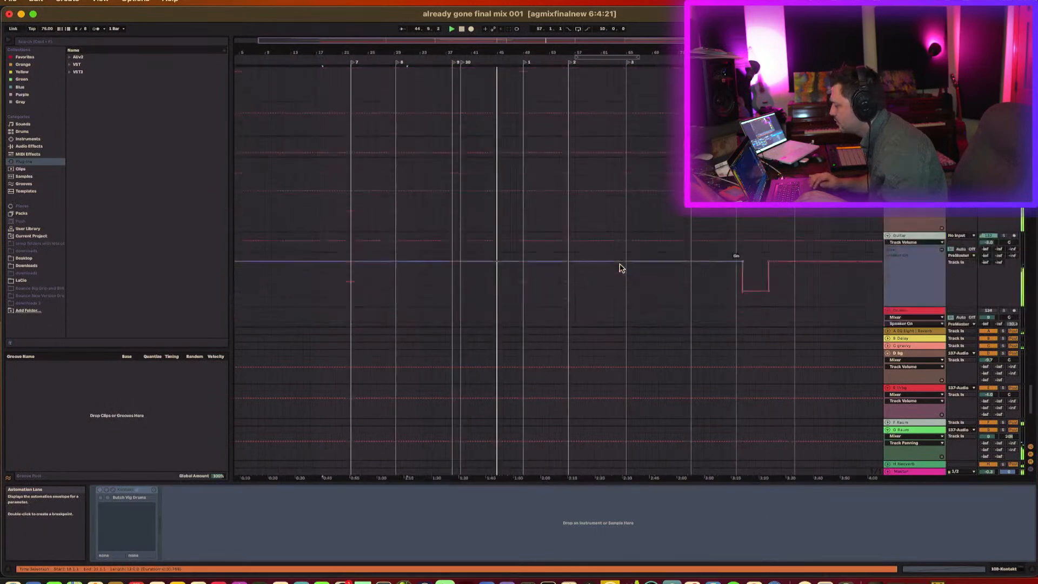
{"action": "scroll", "coordinate": [674, 246], "scroll_direction": "up", "scroll_amount": 5}
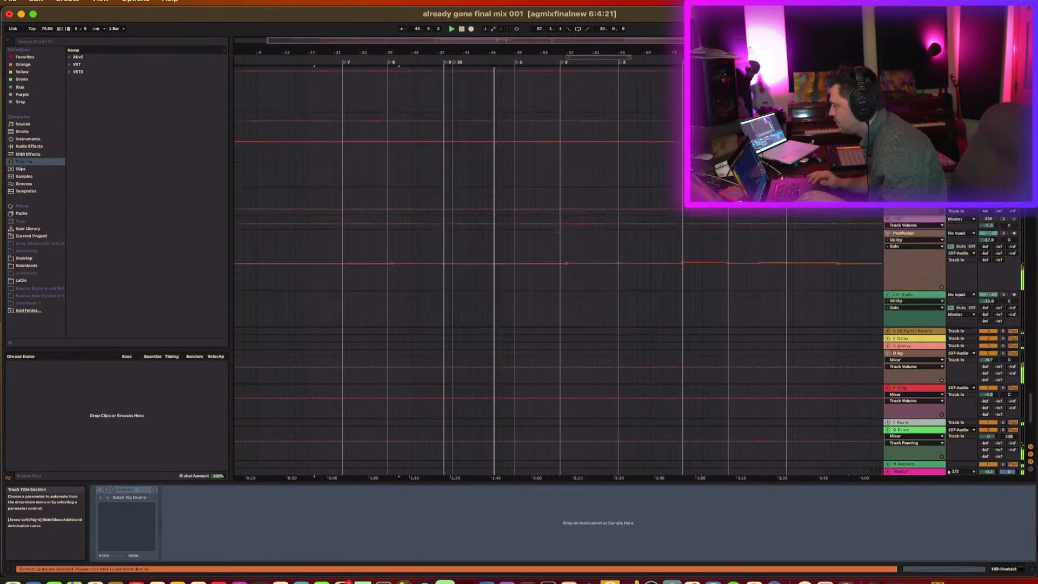
{"action": "left_click", "coordinate": [490, 222]}
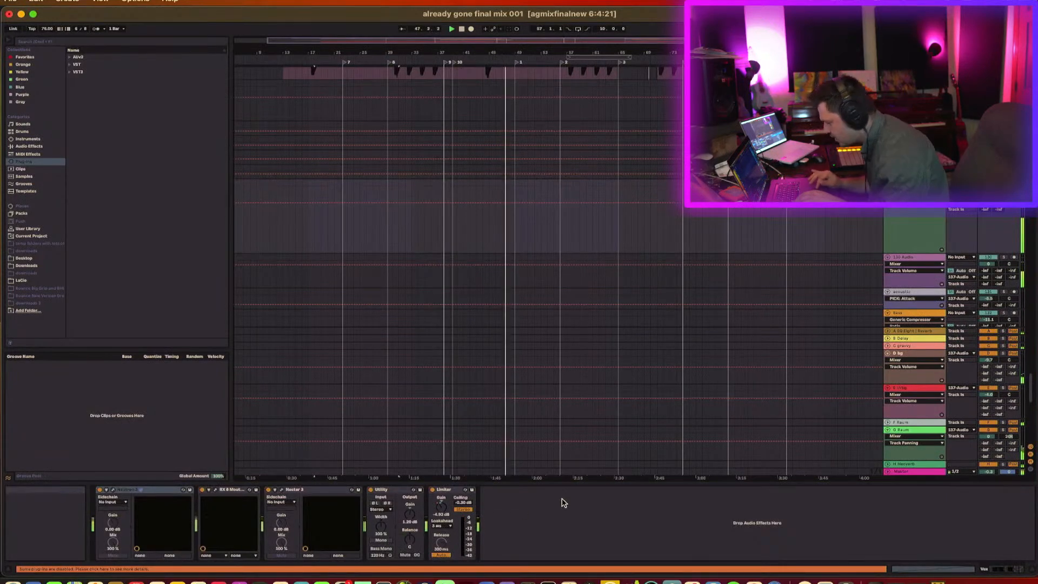
{"action": "scroll", "coordinate": [562, 317], "scroll_direction": "up", "scroll_amount": 10}
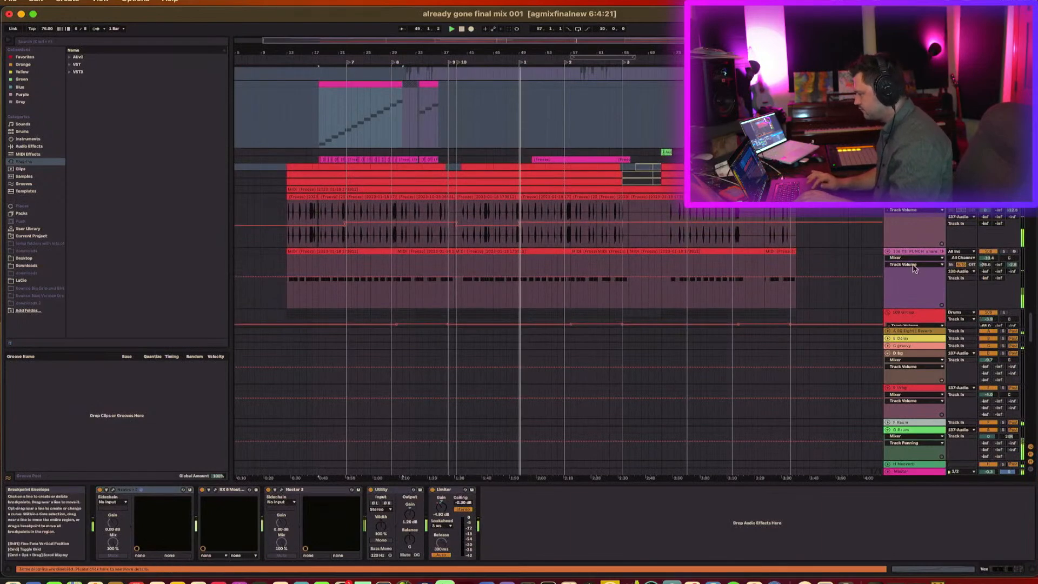
{"action": "left_click", "coordinate": [1003, 252]}
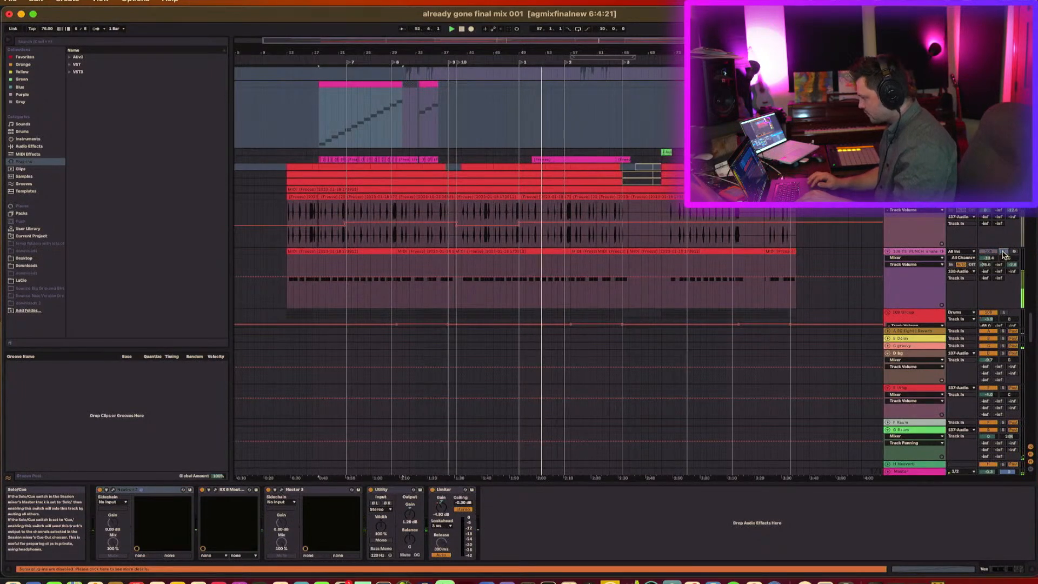
{"action": "left_click", "coordinate": [1004, 252]}
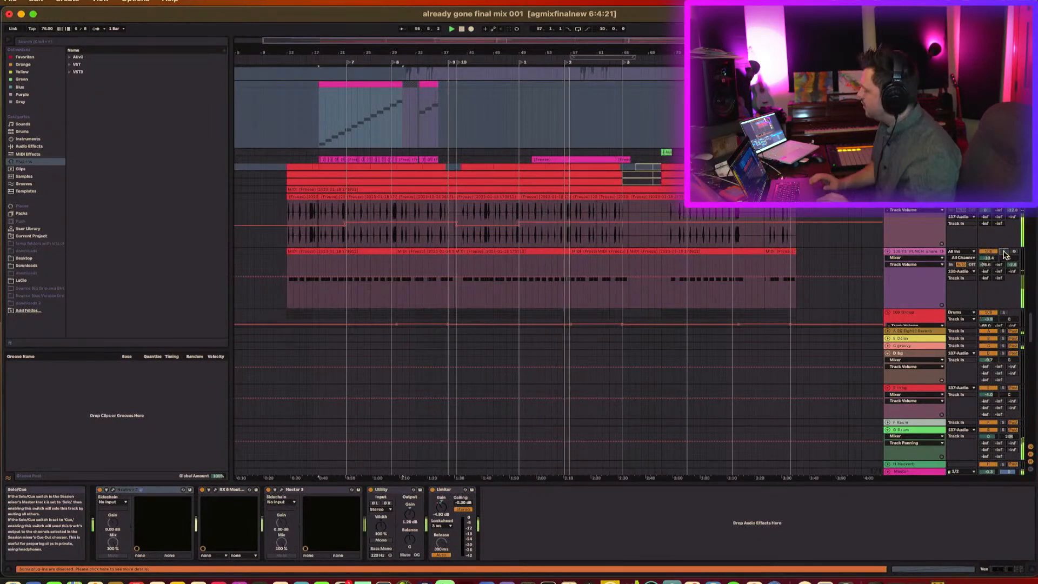
Set low-shelf band 1 of the Master's Ozone 9 equalizer to 0.0 dB gain at 98 Hz
{"action": "scroll", "coordinate": [675, 228], "scroll_direction": "up", "scroll_amount": 1}
{"action": "scroll", "coordinate": [675, 228], "scroll_direction": "up", "scroll_amount": 10}
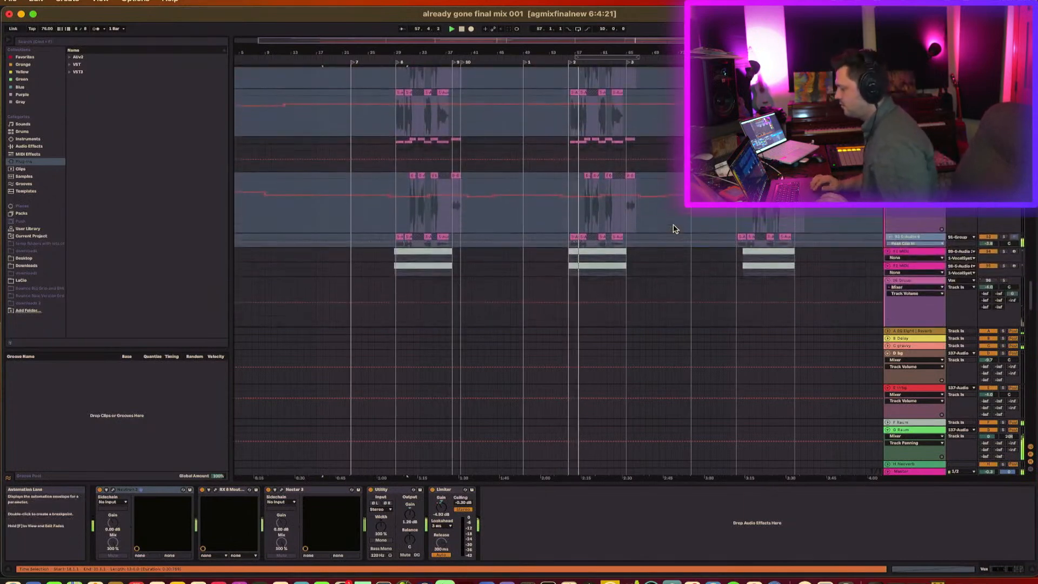
{"action": "scroll", "coordinate": [674, 228], "scroll_direction": "up", "scroll_amount": 8}
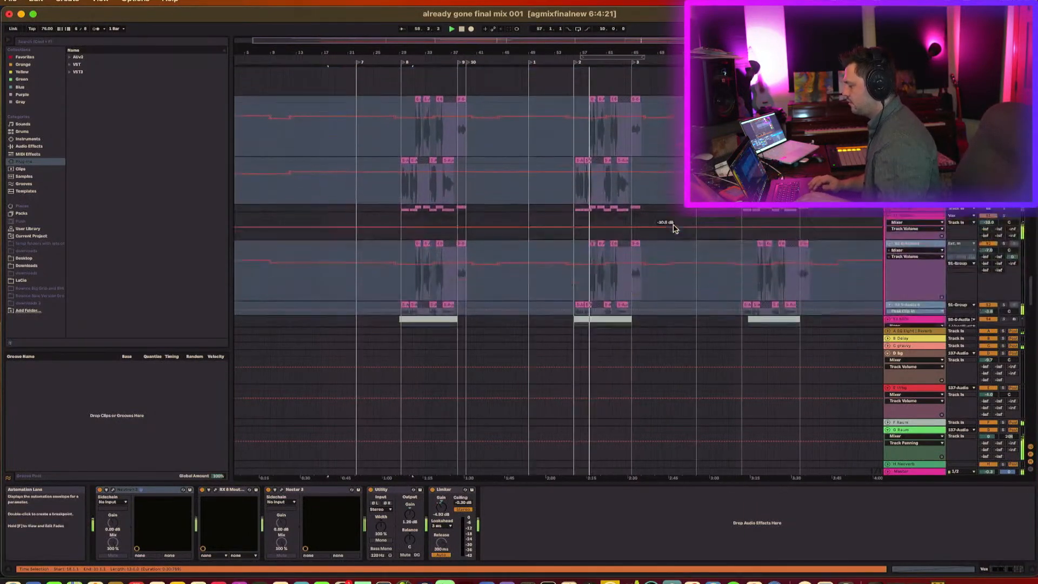
{"action": "left_click", "coordinate": [911, 474]}
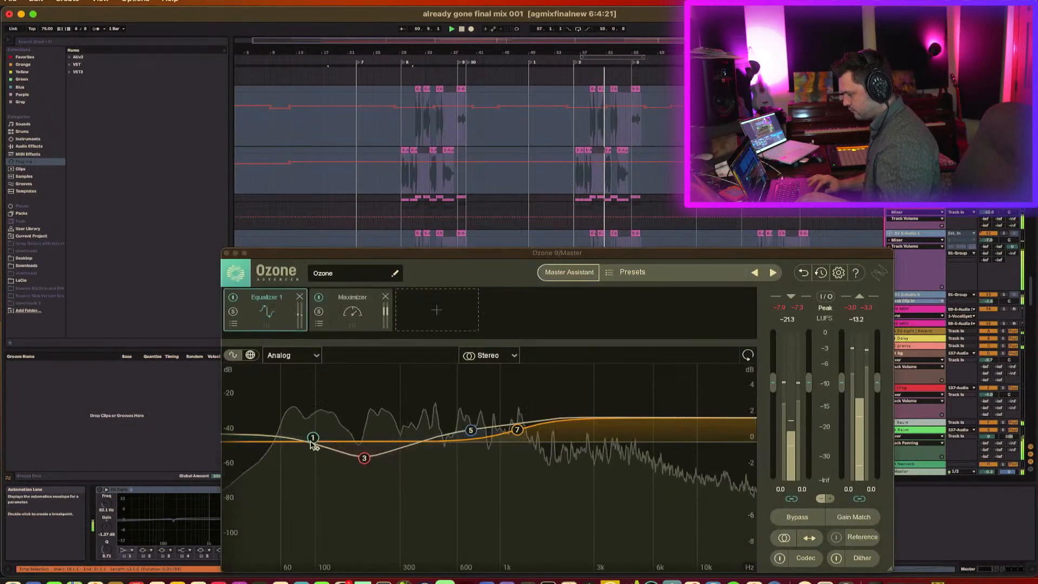
{"action": "left_click", "coordinate": [314, 441]}
{"action": "left_click_drag", "start_coordinate": [314, 441], "coordinate": [314, 445]}
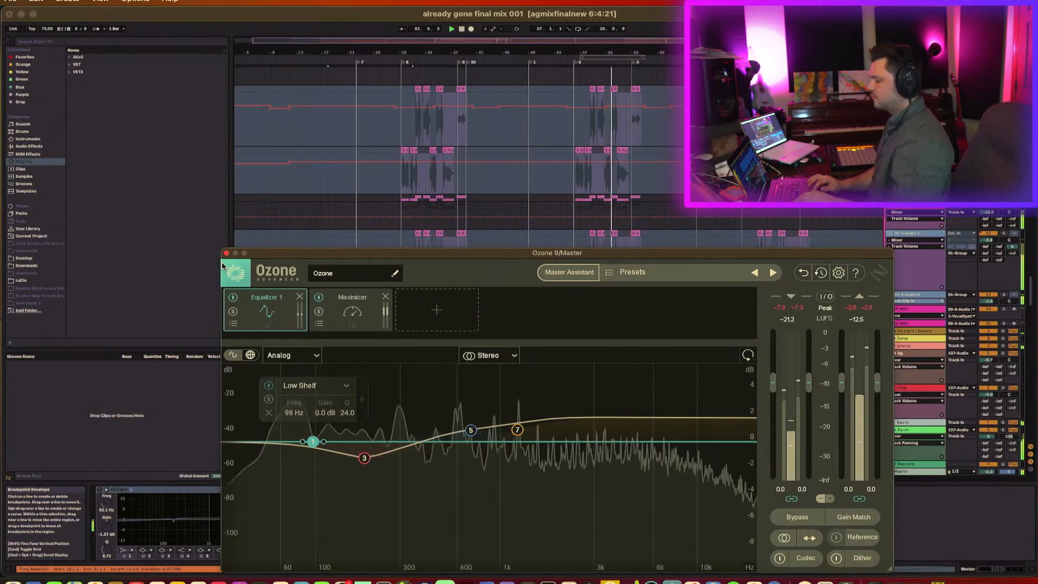
Switch the Ozone 9 Maximizer on the Master to IRC IV mode, play the mix and close the plug-in
{"action": "left_click", "coordinate": [352, 311]}
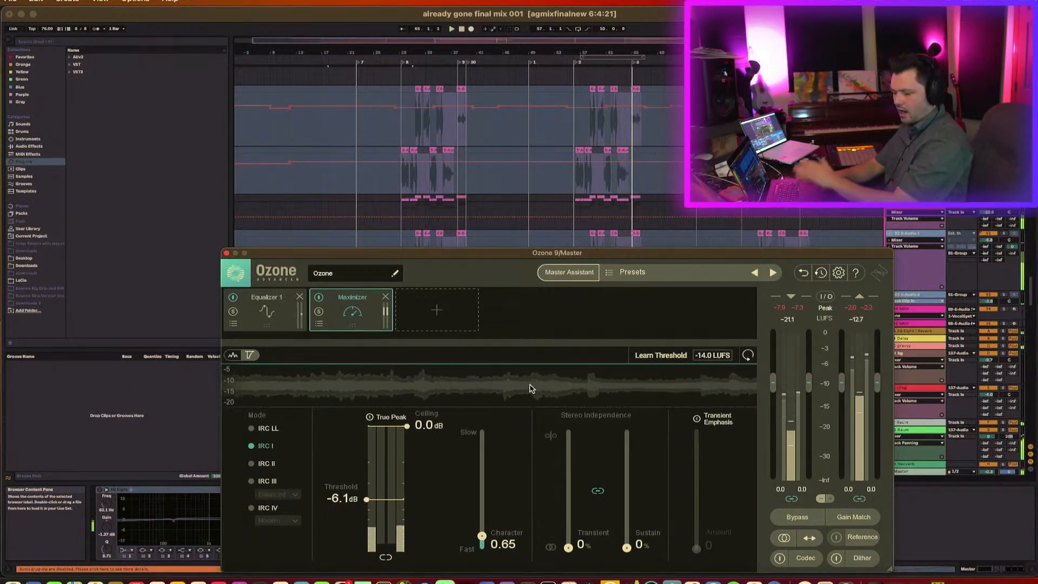
{"action": "key", "text": "space"}
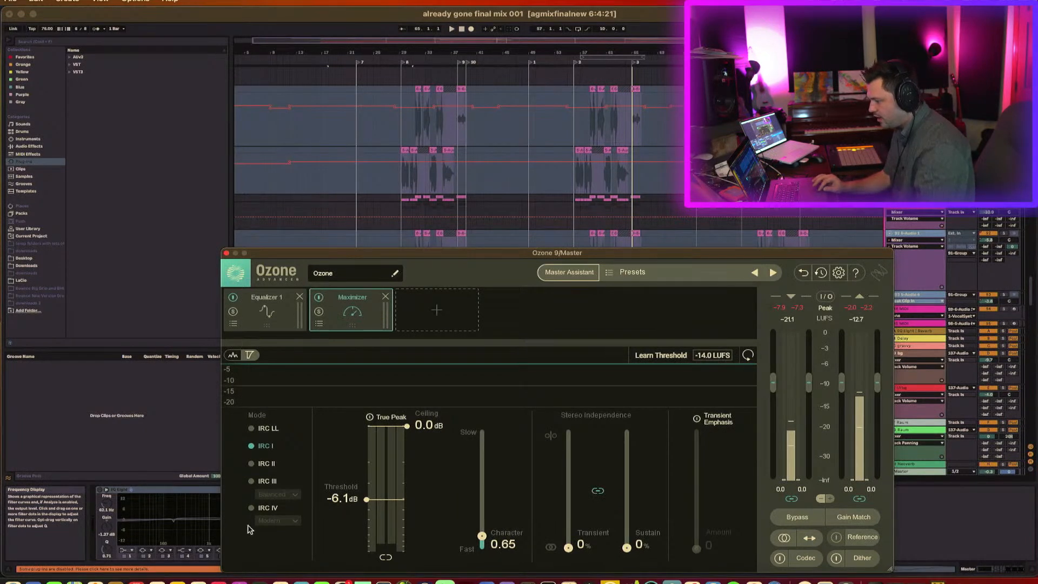
{"action": "left_click", "coordinate": [251, 509]}
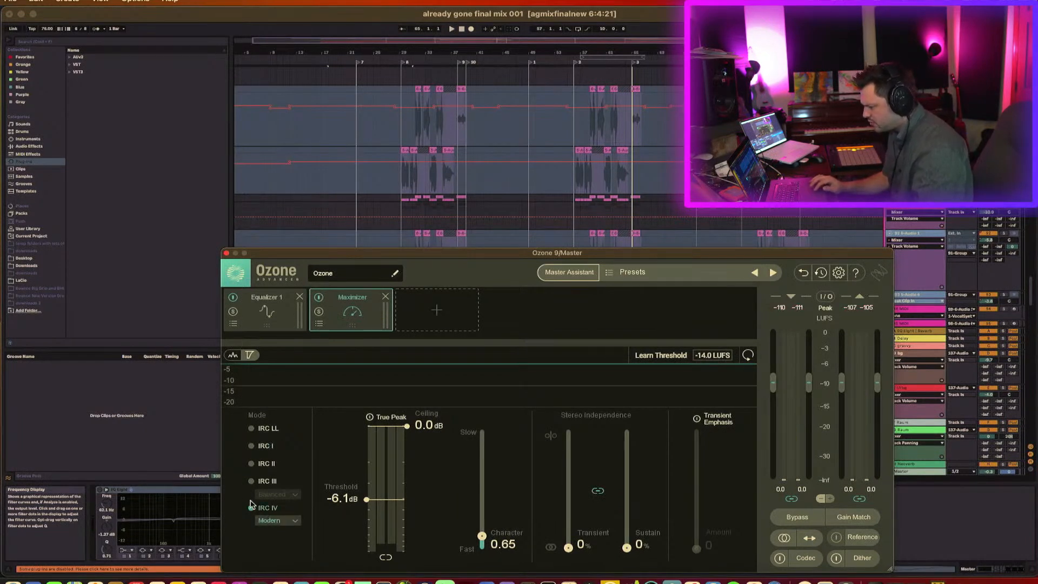
{"action": "key", "text": "space"}
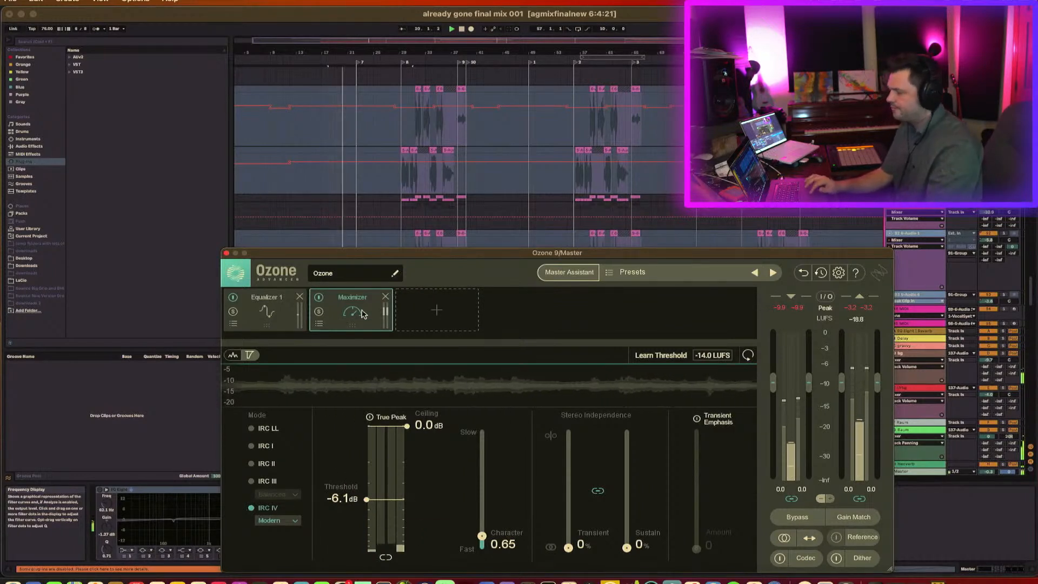
{"action": "left_click", "coordinate": [227, 253]}
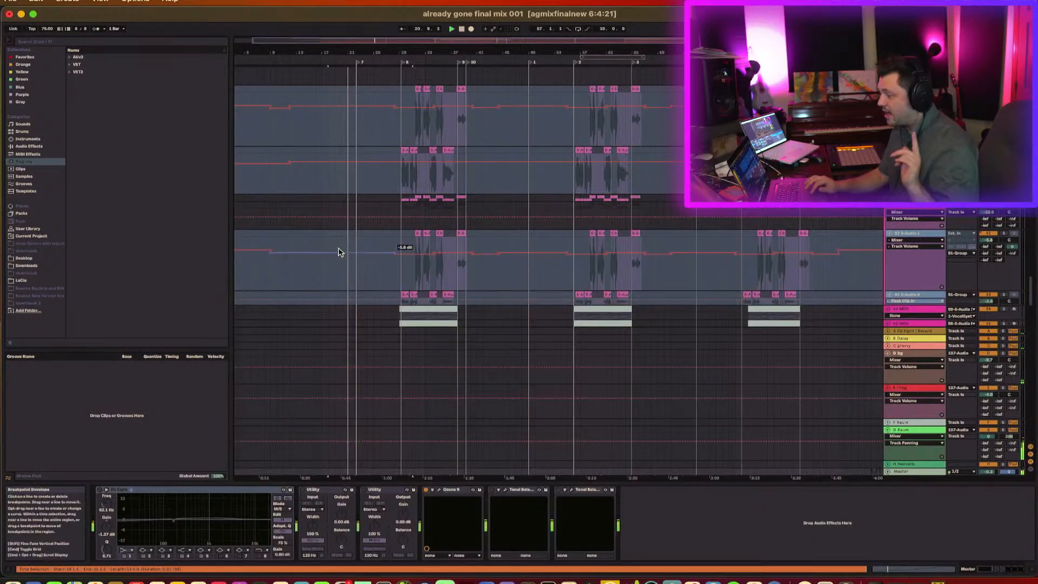
Find the short orange audio clip on track 79 shortly before marker 7 and audition it repeatedly at close zoom
{"action": "scroll", "coordinate": [341, 251], "scroll_direction": "up", "scroll_amount": 3}
{"action": "scroll", "coordinate": [339, 252], "scroll_direction": "up", "scroll_amount": 5}
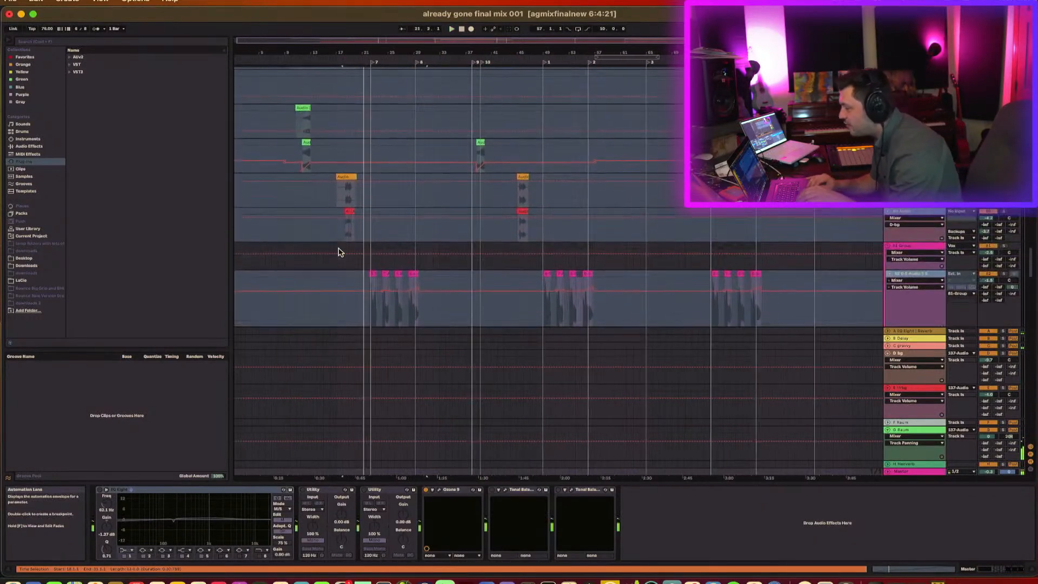
{"action": "left_click", "coordinate": [347, 179]}
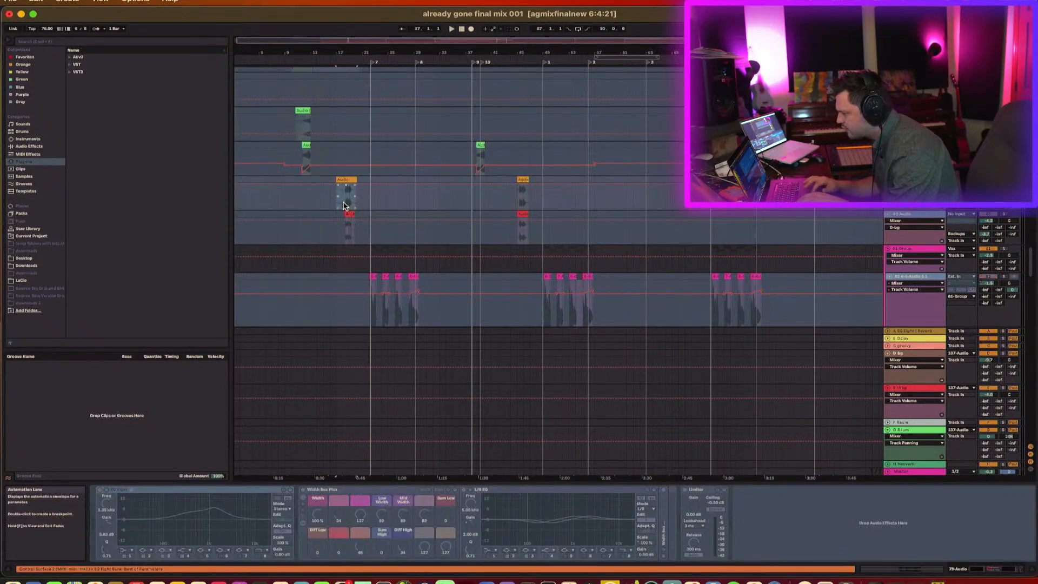
{"action": "left_click_drag", "start_coordinate": [349, 54], "coordinate": [324, 211]}
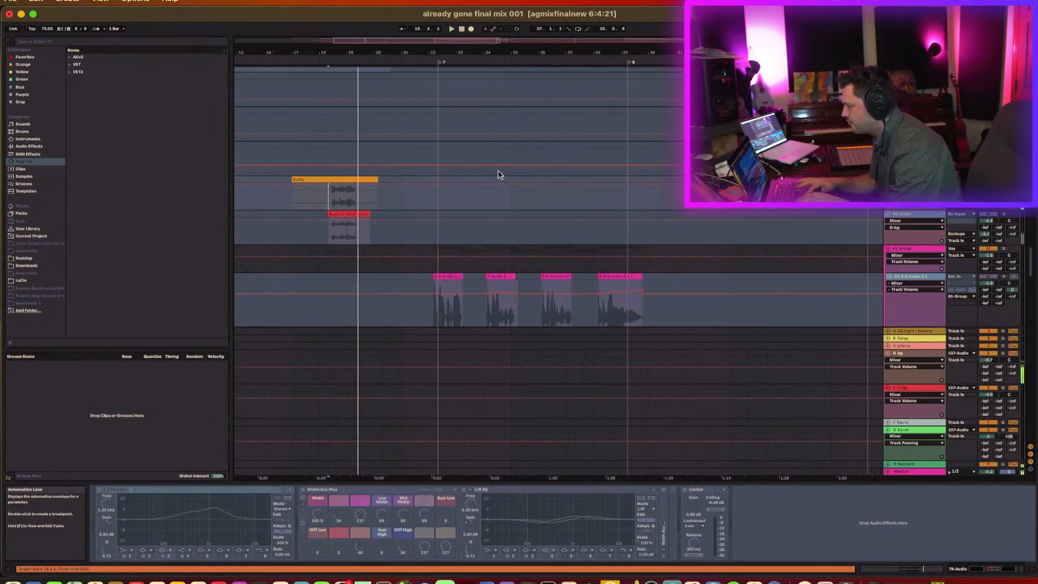
{"action": "key", "text": "space"}
{"action": "key", "text": "space"}
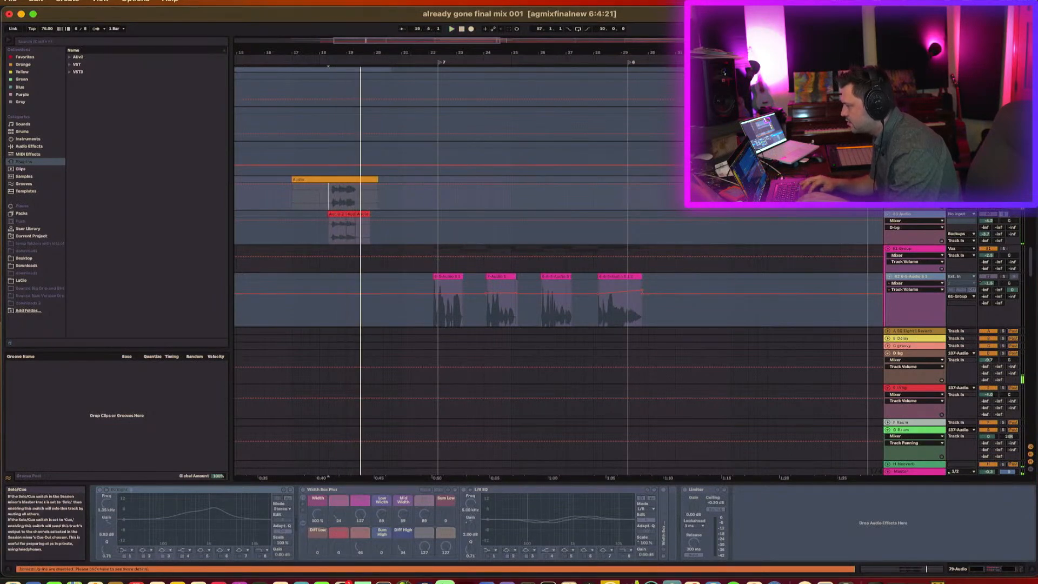
{"action": "key", "text": "space"}
{"action": "key", "text": "space"}
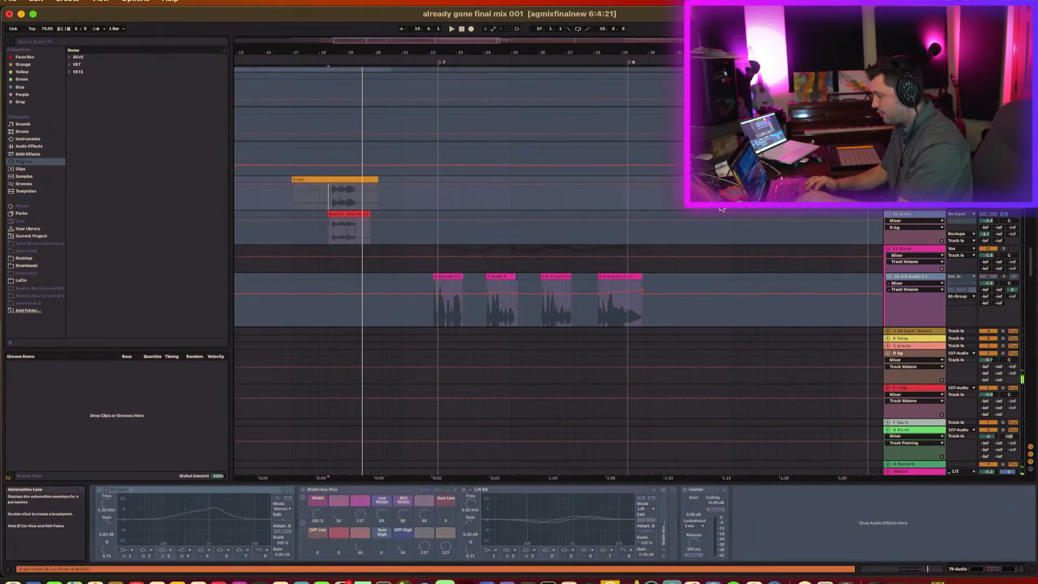
Locate frozen audio track 74 and place the playback start just before its block of clips at marker 10
{"action": "scroll", "coordinate": [723, 209], "scroll_direction": "up", "scroll_amount": 5}
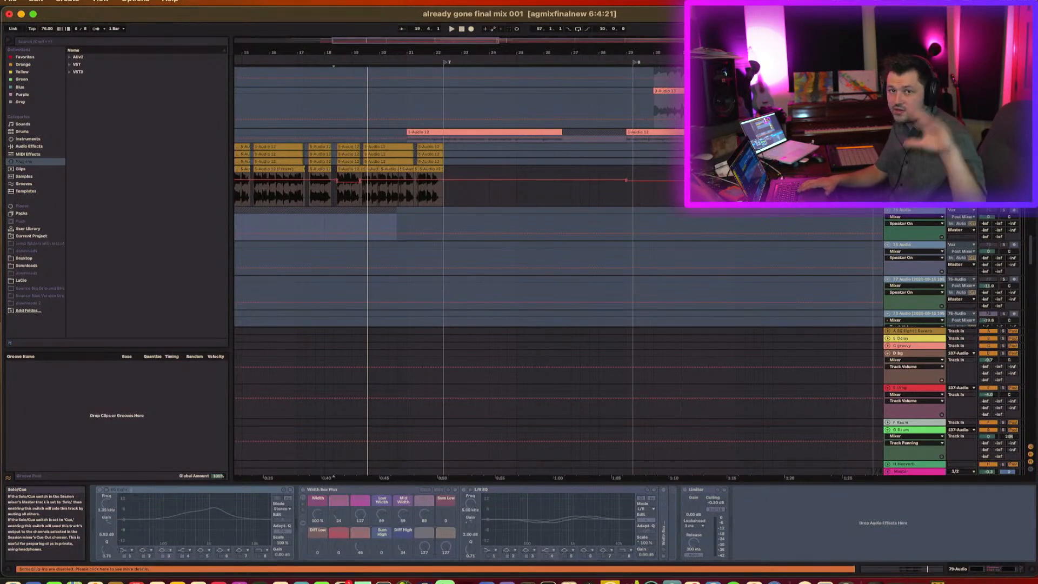
{"action": "key", "text": "space"}
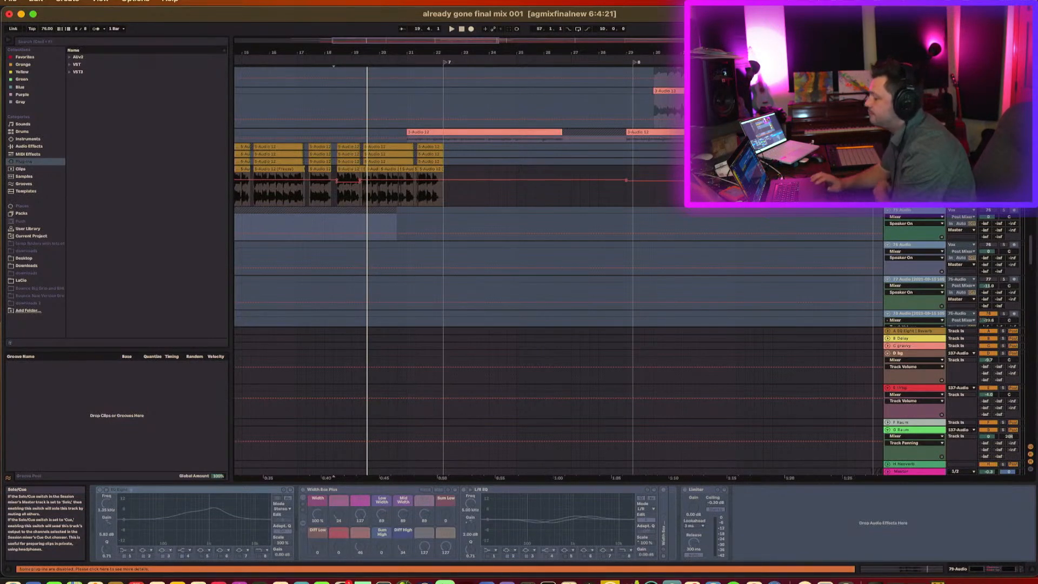
{"action": "scroll", "coordinate": [527, 261], "scroll_direction": "up", "scroll_amount": 10}
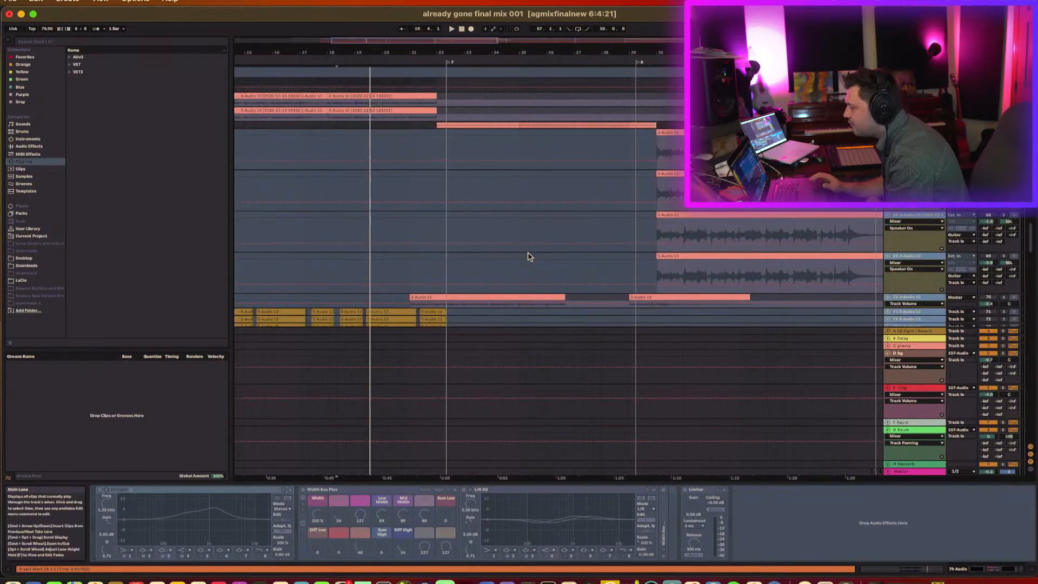
{"action": "left_click_drag", "start_coordinate": [504, 54], "coordinate": [503, 27]}
{"action": "scroll", "coordinate": [606, 282], "scroll_direction": "down", "scroll_amount": 5}
{"action": "scroll", "coordinate": [607, 283], "scroll_direction": "right", "scroll_amount": 10}
{"action": "scroll", "coordinate": [606, 282], "scroll_direction": "down", "scroll_amount": 3}
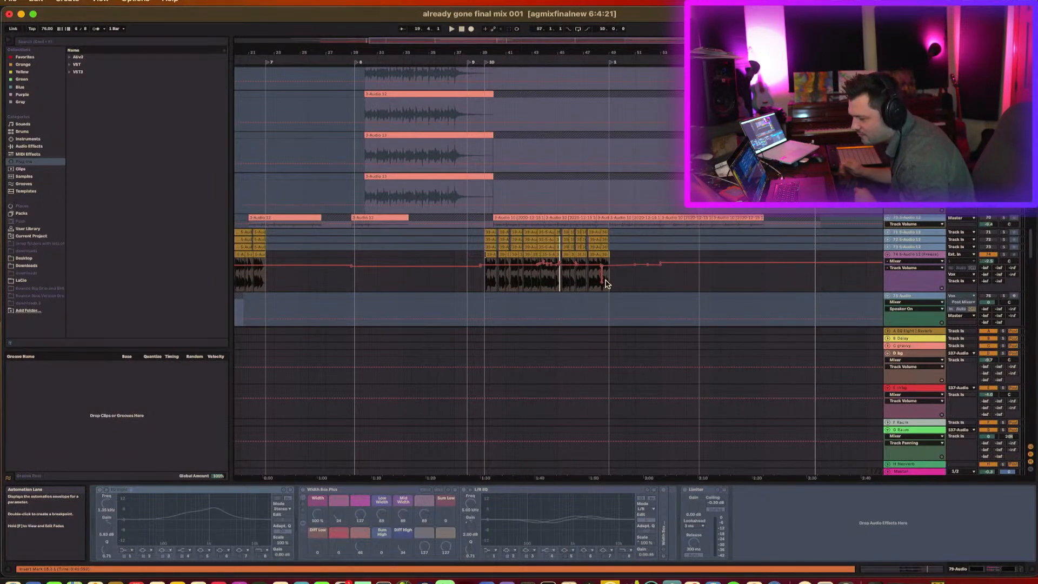
{"action": "left_click", "coordinate": [485, 281]}
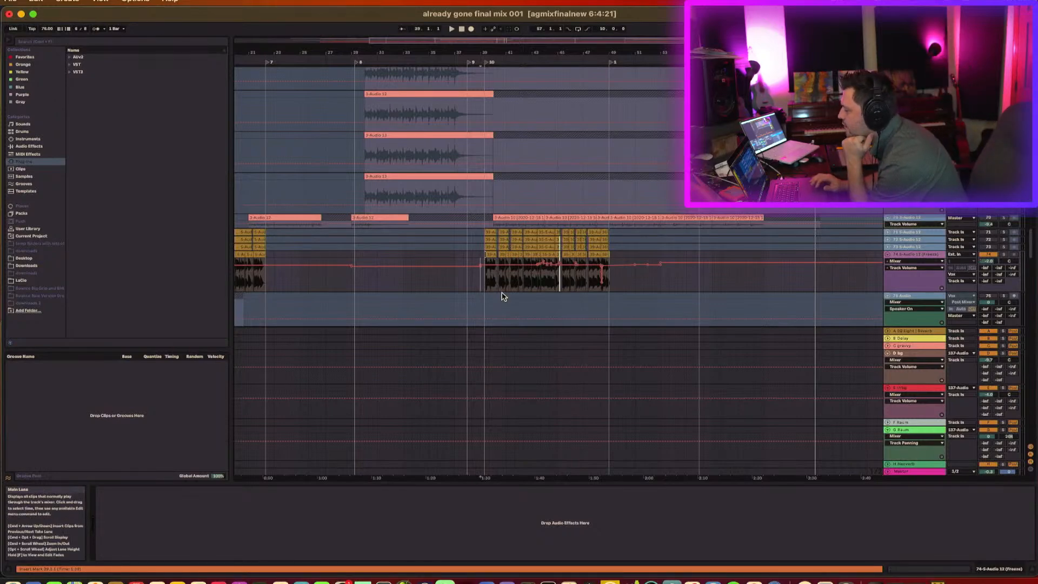
Find the short green clip on track 78 near marker 9 and replay the mix from just ahead of it
{"action": "scroll", "coordinate": [501, 295], "scroll_direction": "down", "scroll_amount": 10}
{"action": "scroll", "coordinate": [501, 296], "scroll_direction": "down", "scroll_amount": 1}
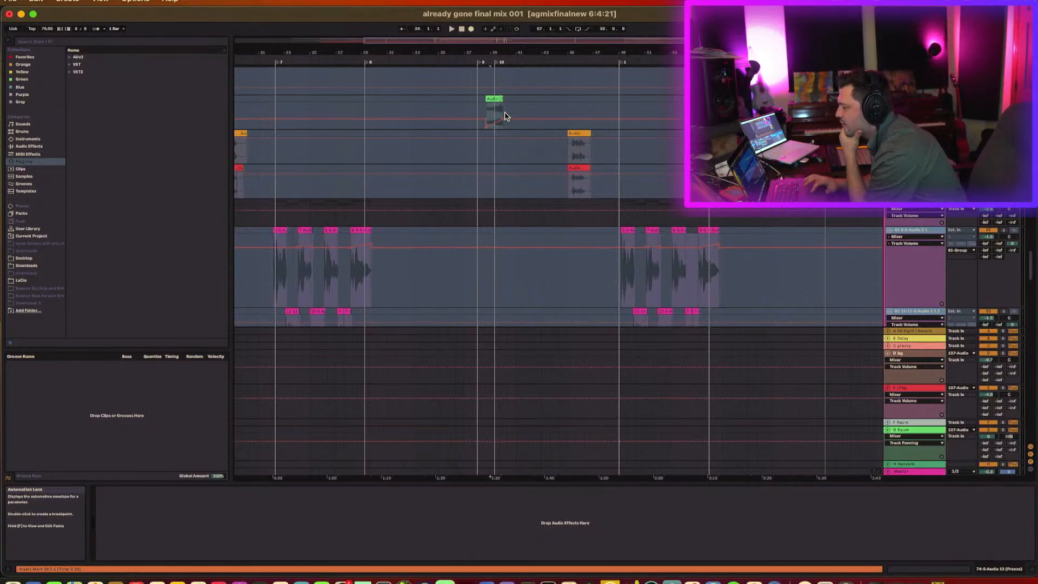
{"action": "left_click", "coordinate": [493, 101]}
{"action": "scroll", "coordinate": [547, 182], "scroll_direction": "up", "scroll_amount": 10}
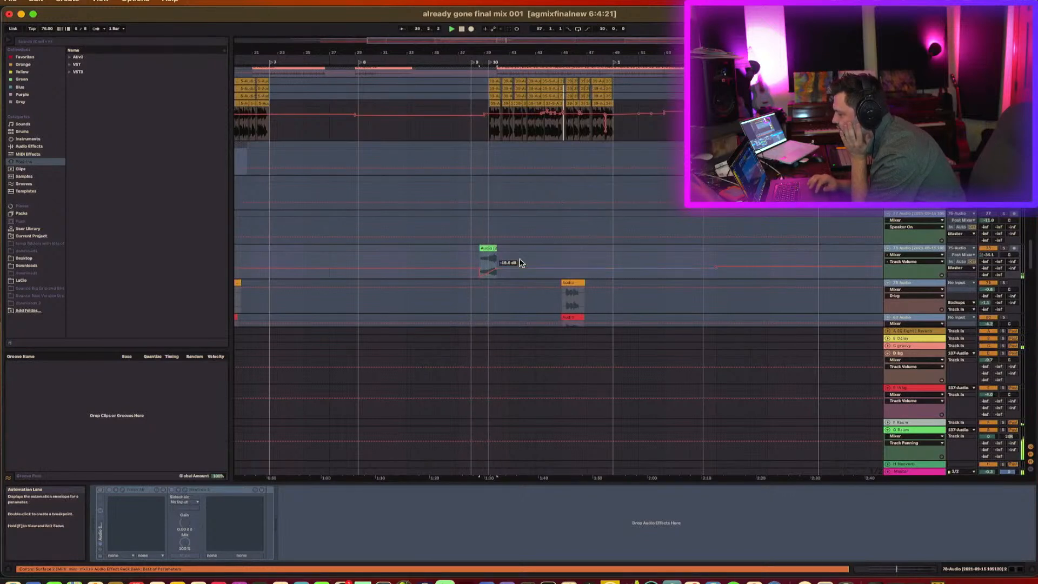
{"action": "left_click", "coordinate": [458, 247]}
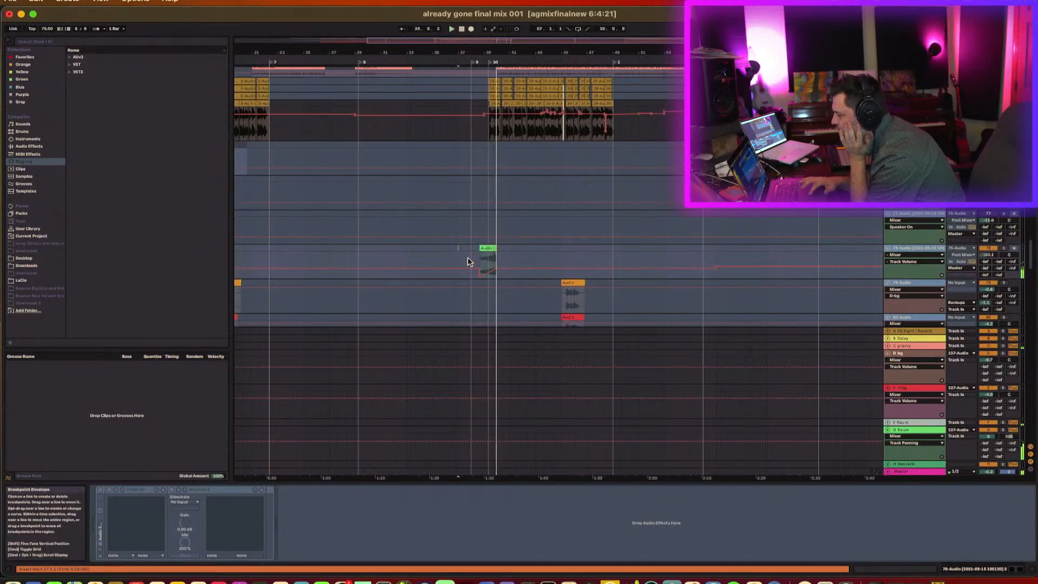
{"action": "left_click", "coordinate": [463, 253]}
{"action": "key", "text": "space"}
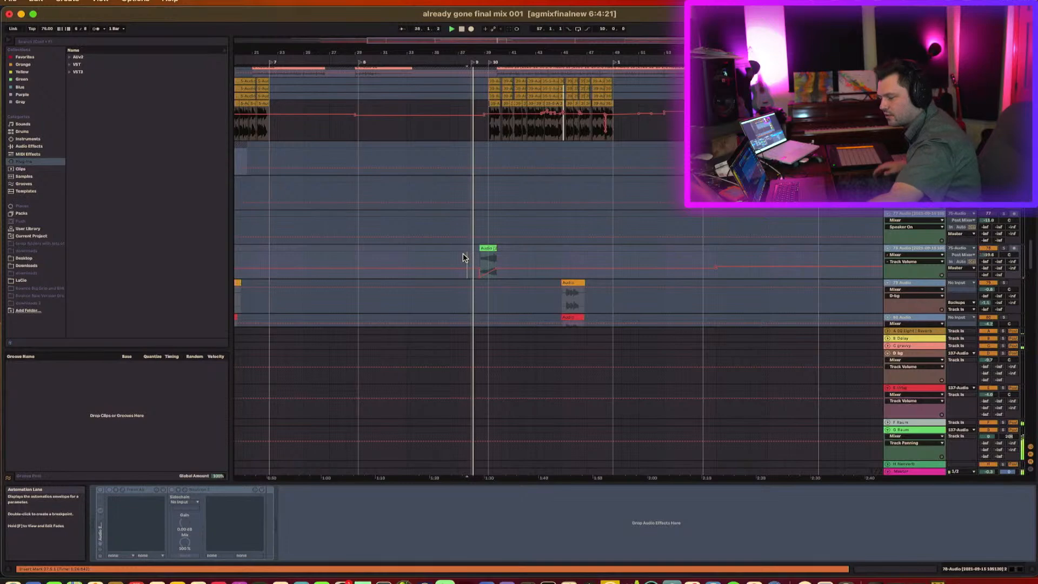
{"action": "left_click", "coordinate": [455, 255]}
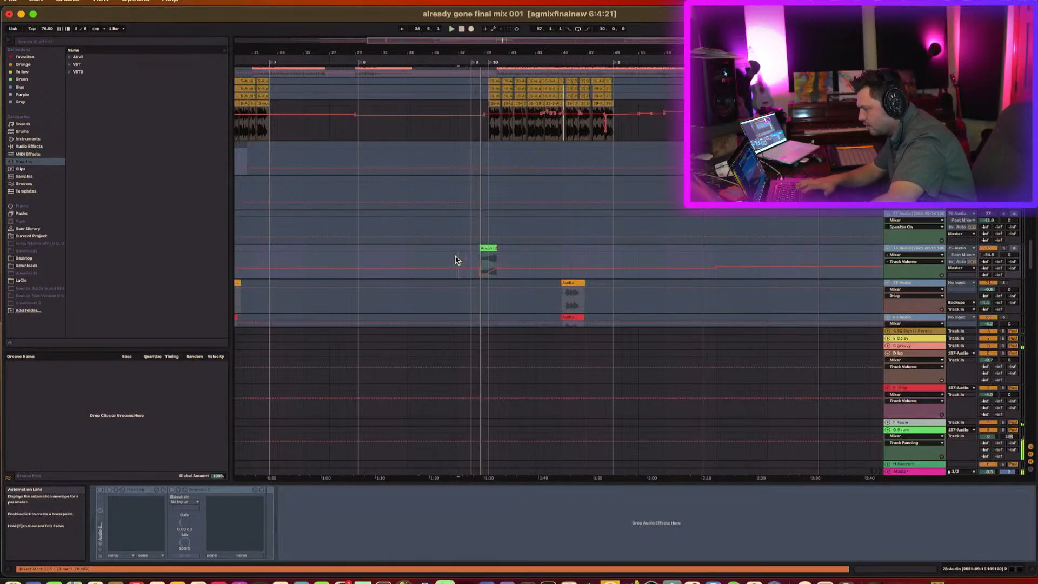
Examine the guitar, orchestra and Kontakt tracks around markers 8 to 10 while the mix plays
{"action": "scroll", "coordinate": [477, 274], "scroll_direction": "down", "scroll_amount": 5}
{"action": "scroll", "coordinate": [478, 273], "scroll_direction": "down", "scroll_amount": 10}
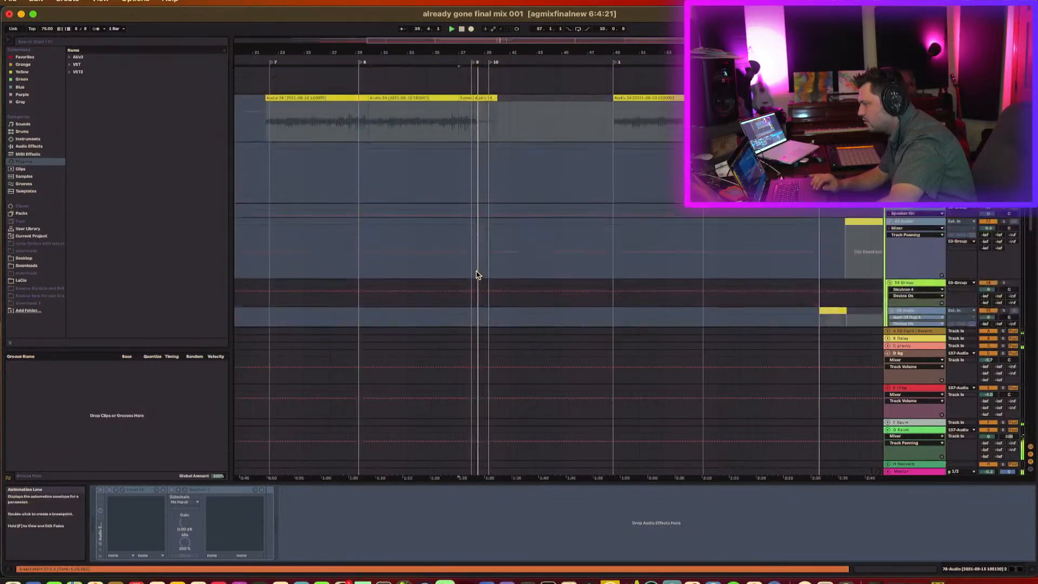
{"action": "scroll", "coordinate": [477, 274], "scroll_direction": "up", "scroll_amount": 10}
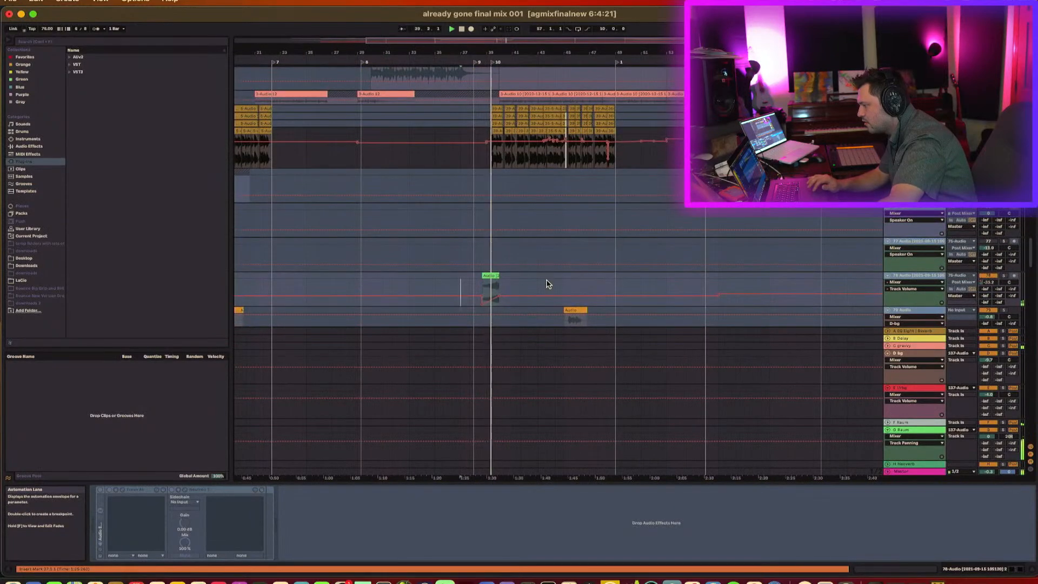
{"action": "scroll", "coordinate": [550, 284], "scroll_direction": "up", "scroll_amount": 15}
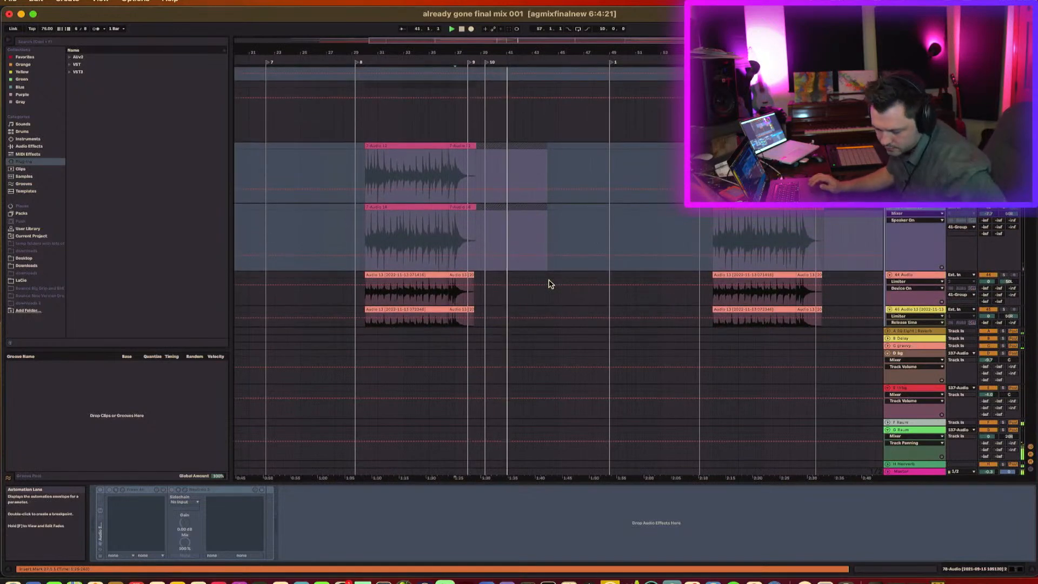
{"action": "scroll", "coordinate": [583, 274], "scroll_direction": "up", "scroll_amount": 10}
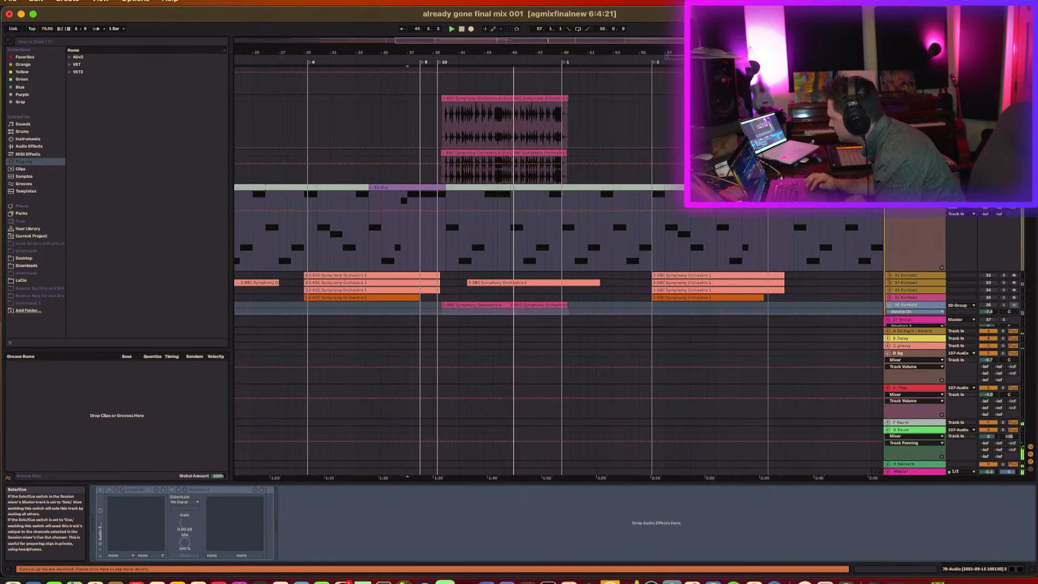
{"action": "scroll", "coordinate": [557, 270], "scroll_direction": "up", "scroll_amount": 10}
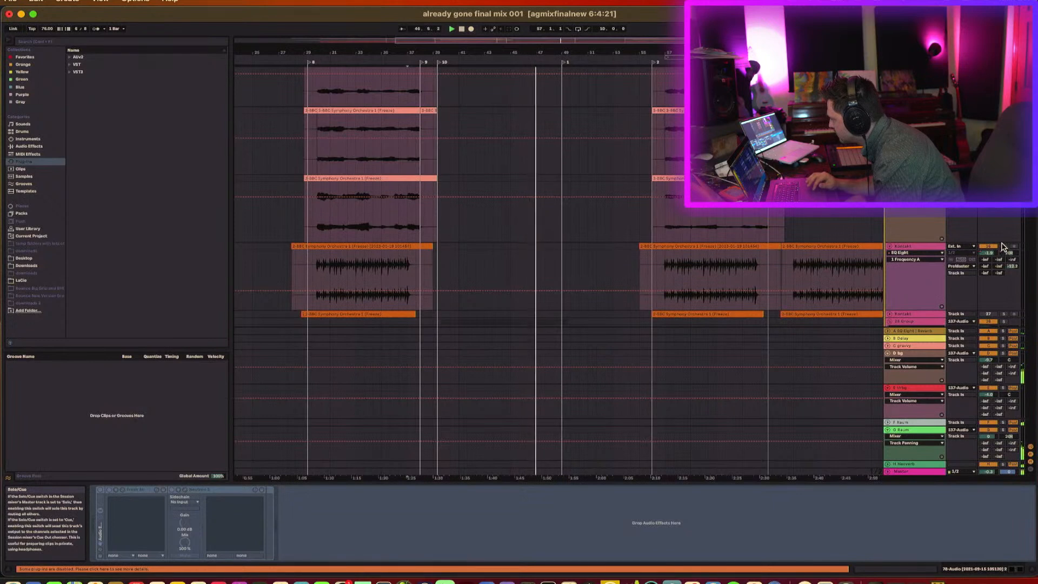
{"action": "scroll", "coordinate": [767, 233], "scroll_direction": "down", "scroll_amount": 3}
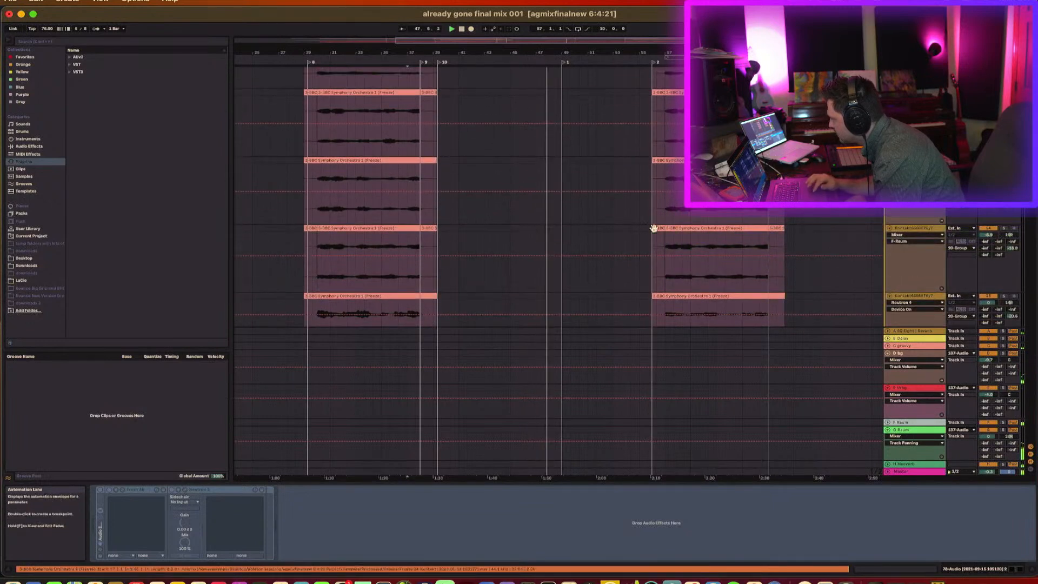
Select the passage after marker 2 on the frozen Kontakt strings track and check its automation against the tracks above
{"action": "left_click", "coordinate": [666, 242]}
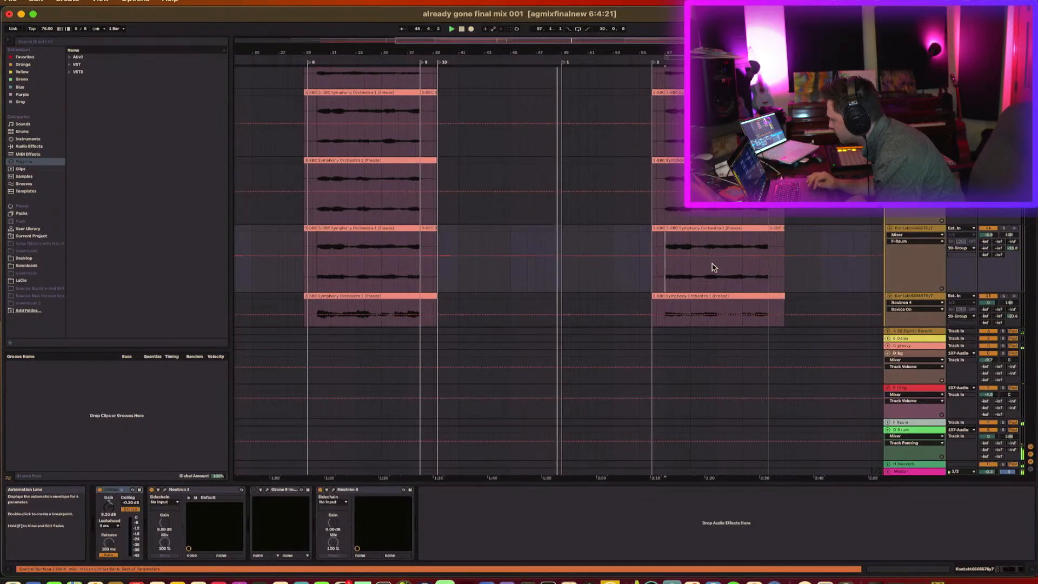
{"action": "left_click", "coordinate": [706, 226]}
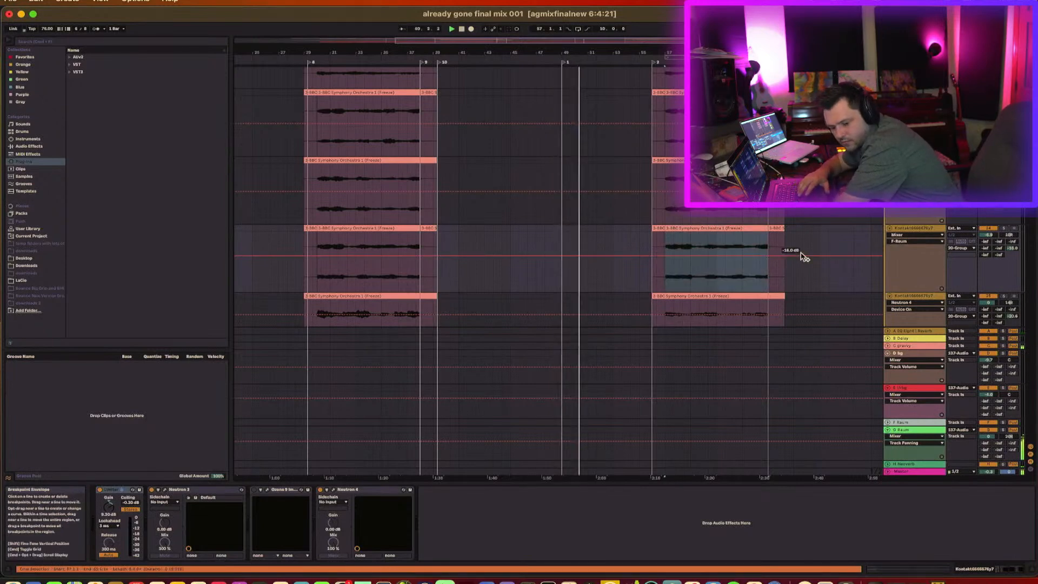
{"action": "scroll", "coordinate": [816, 252], "scroll_direction": "up", "scroll_amount": 10}
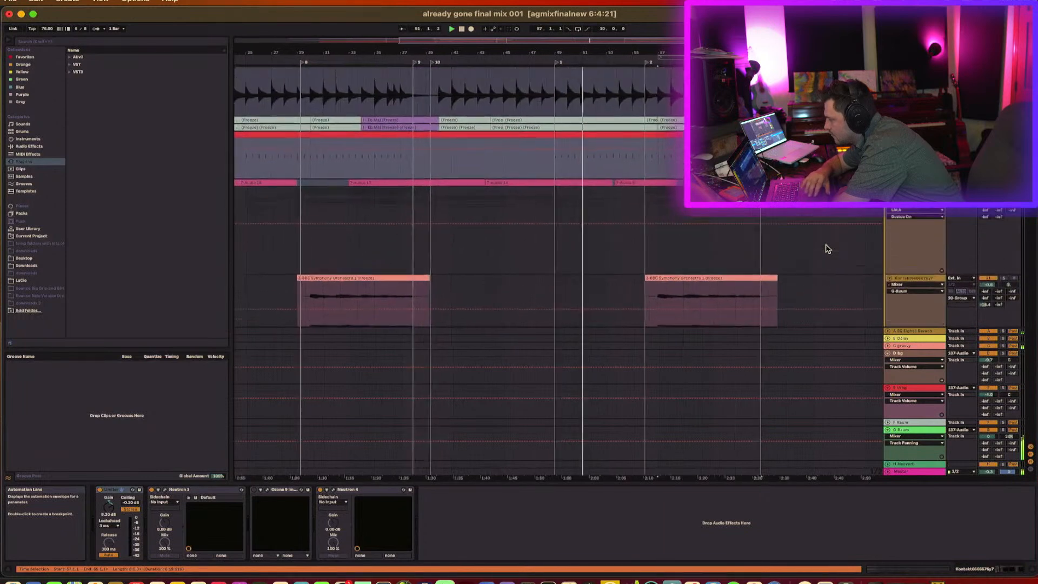
{"action": "scroll", "coordinate": [826, 249], "scroll_direction": "up", "scroll_amount": 5}
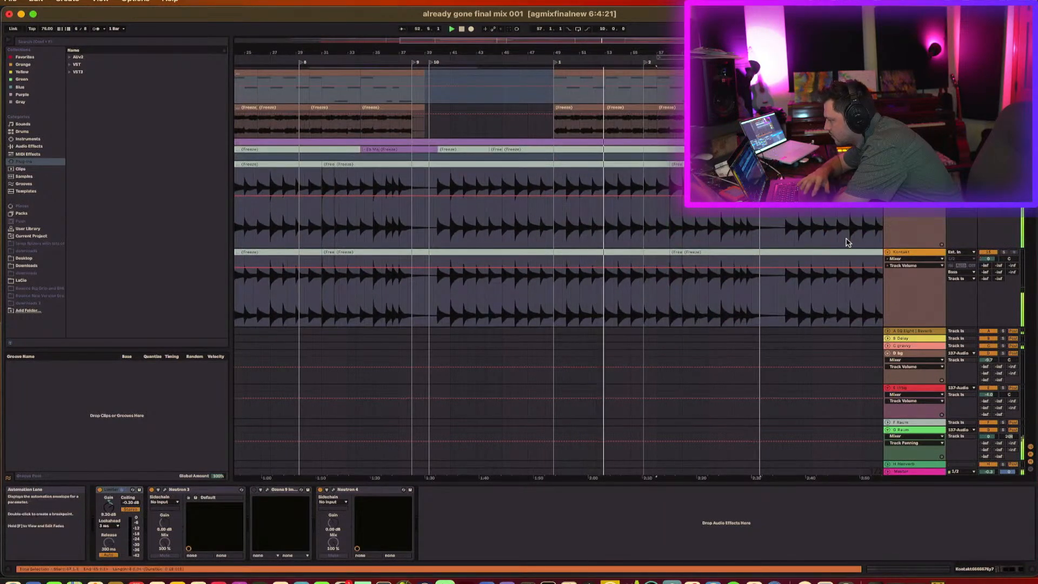
Review the frozen bass and Eb Maj tracks across the whole arrangement and set the playback start between markers 2 and 3
{"action": "left_click_drag", "start_coordinate": [757, 477], "coordinate": [772, 465]}
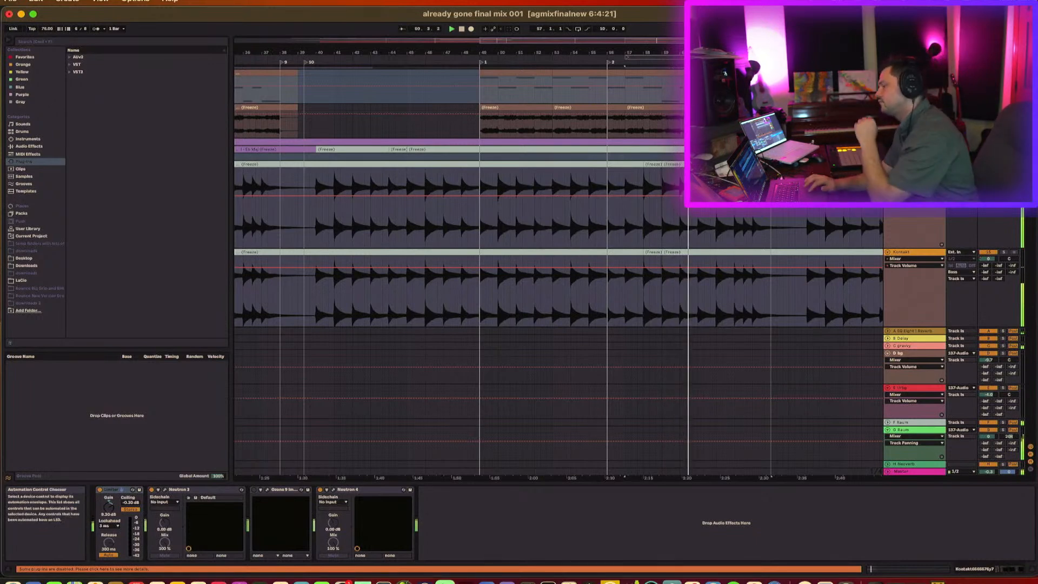
{"action": "left_click_drag", "start_coordinate": [662, 53], "coordinate": [663, 38]}
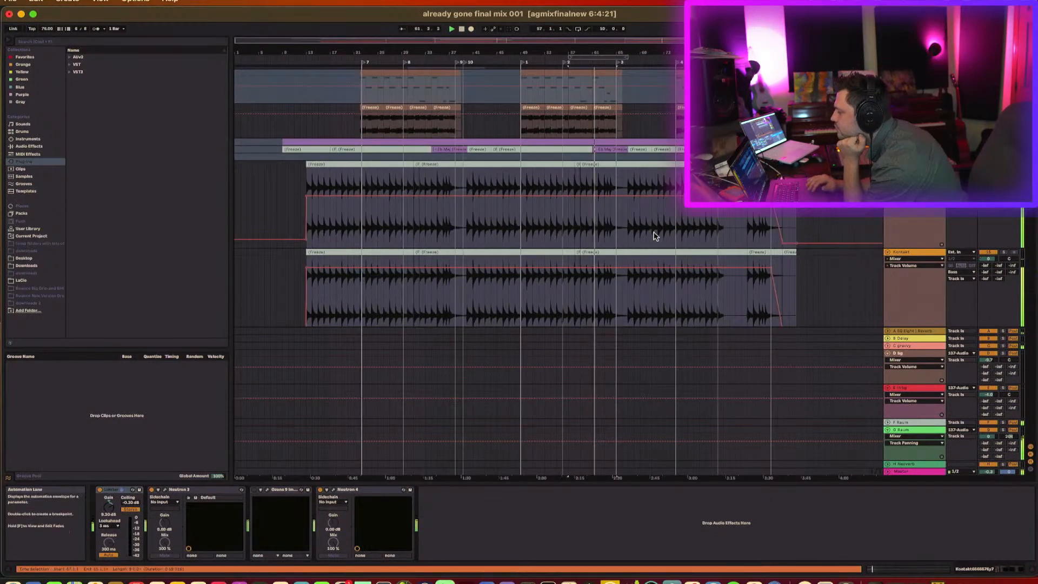
{"action": "scroll", "coordinate": [654, 237], "scroll_direction": "up", "scroll_amount": 5}
{"action": "scroll", "coordinate": [654, 236], "scroll_direction": "up", "scroll_amount": 3}
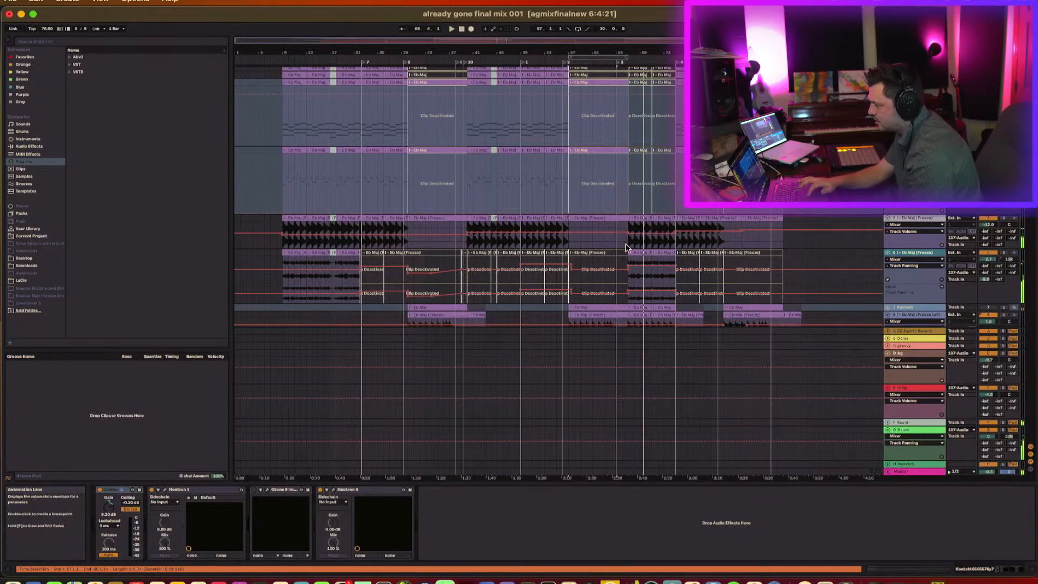
{"action": "left_click", "coordinate": [613, 249]}
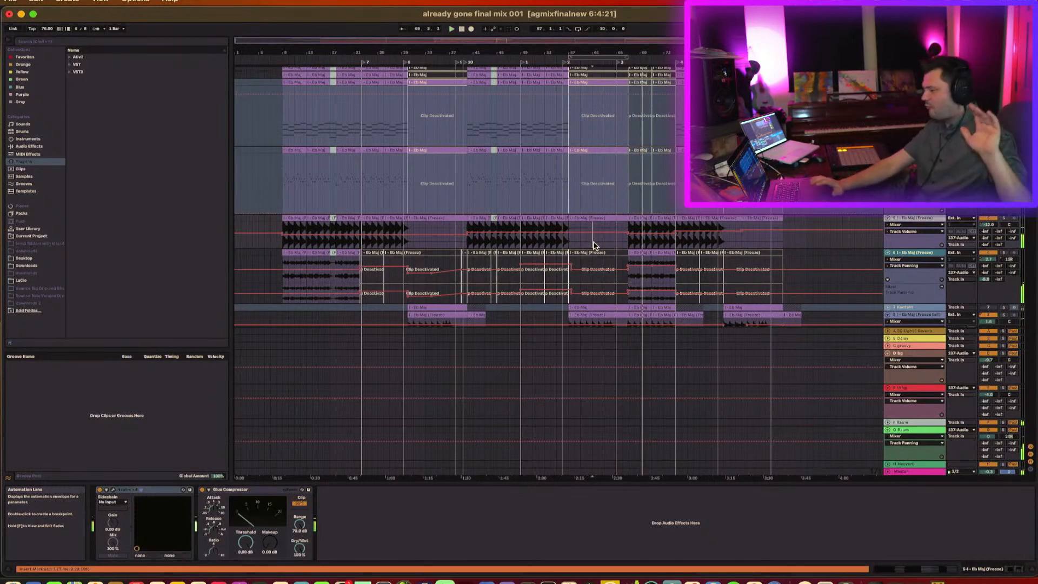
Find the late green audio clip in the 53-Group, play the mix from its start and review the neighbouring audio tracks
{"action": "scroll", "coordinate": [603, 281], "scroll_direction": "down", "scroll_amount": 5}
{"action": "scroll", "coordinate": [609, 299], "scroll_direction": "up", "scroll_amount": 5}
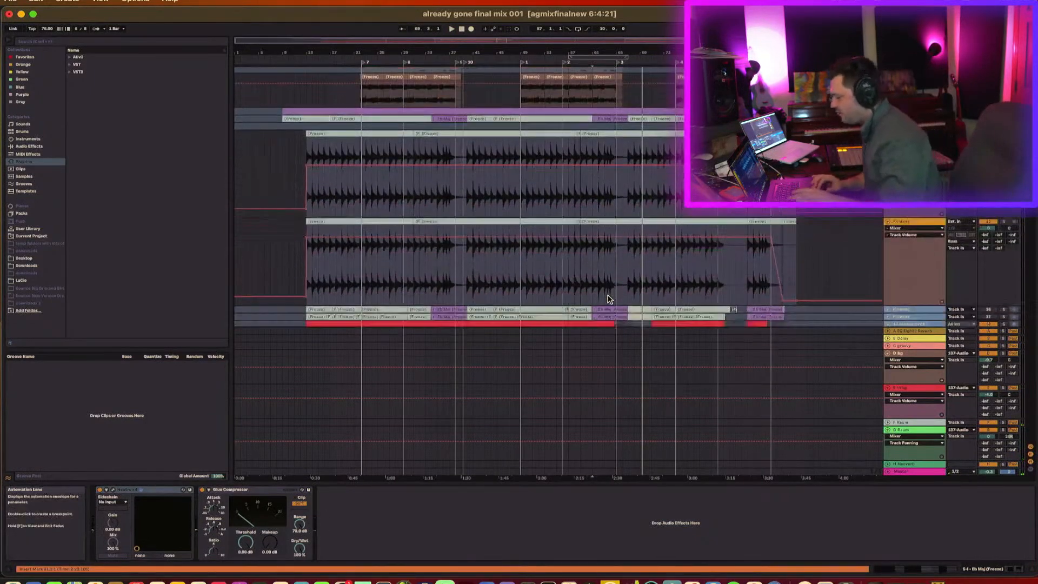
{"action": "scroll", "coordinate": [610, 299], "scroll_direction": "down", "scroll_amount": 10}
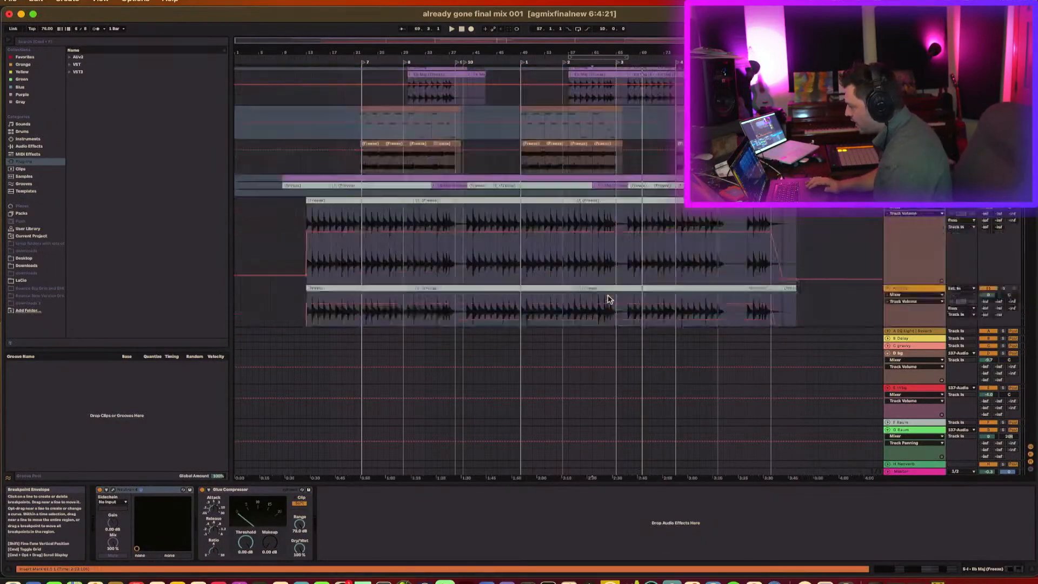
{"action": "scroll", "coordinate": [610, 299], "scroll_direction": "down", "scroll_amount": 8}
{"action": "scroll", "coordinate": [610, 299], "scroll_direction": "up", "scroll_amount": 3}
{"action": "scroll", "coordinate": [769, 230], "scroll_direction": "down", "scroll_amount": 3}
{"action": "scroll", "coordinate": [769, 230], "scroll_direction": "down", "scroll_amount": 5}
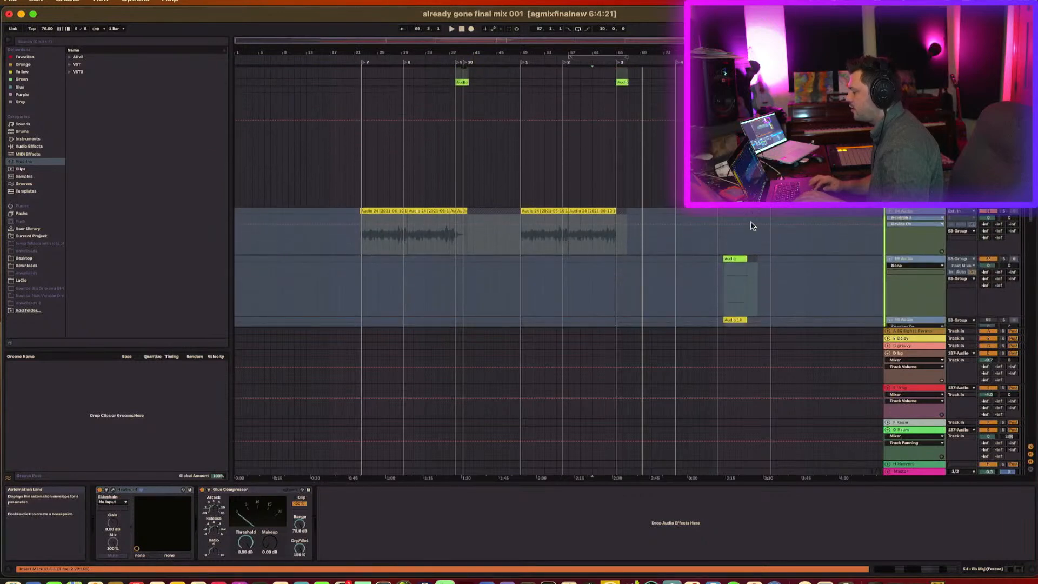
{"action": "left_click", "coordinate": [725, 207]}
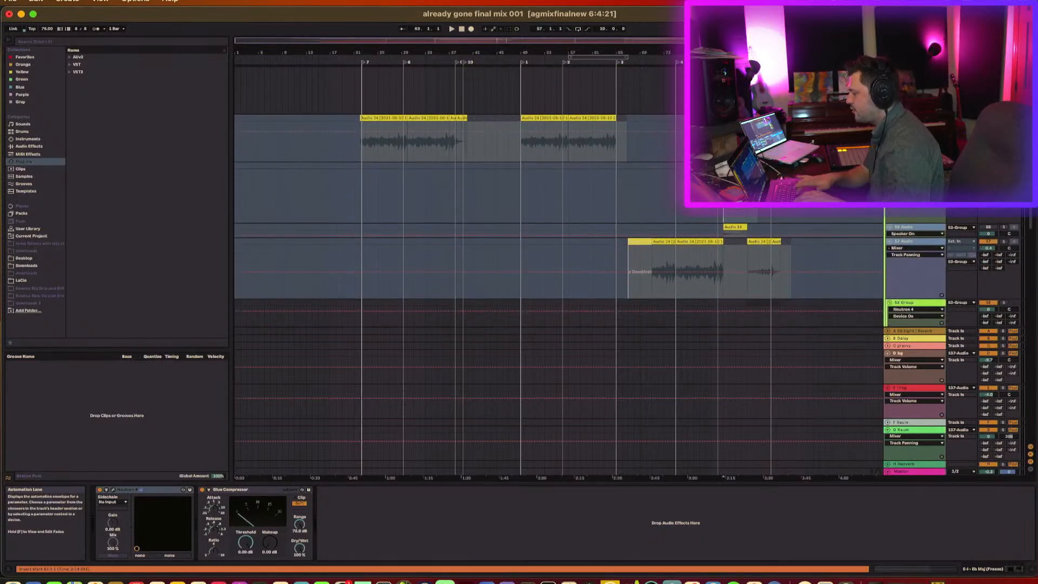
{"action": "key", "text": "space"}
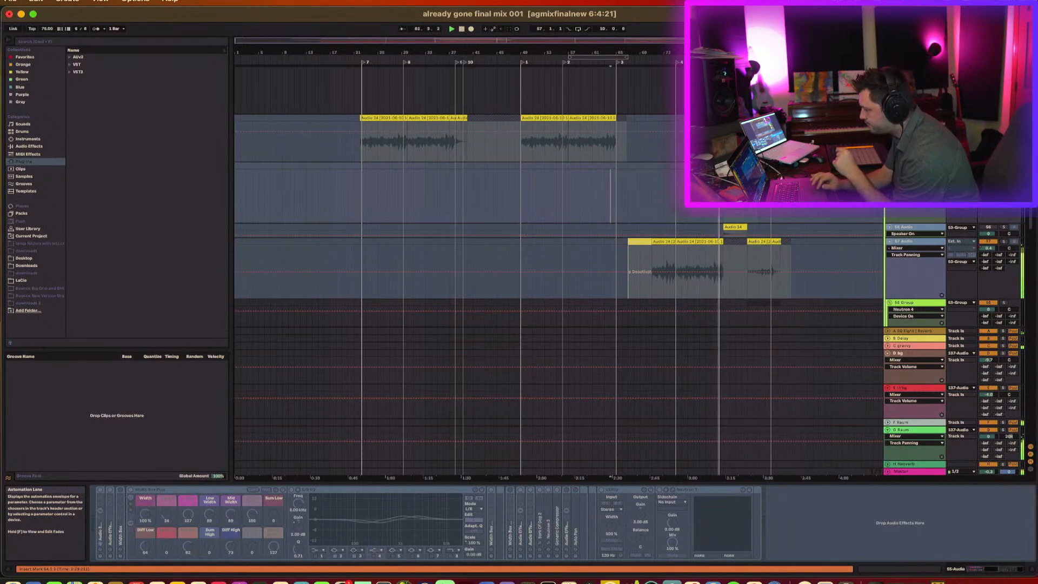
{"action": "scroll", "coordinate": [559, 217], "scroll_direction": "up", "scroll_amount": 7}
{"action": "scroll", "coordinate": [559, 217], "scroll_direction": "down", "scroll_amount": 3}
{"action": "scroll", "coordinate": [559, 270], "scroll_direction": "down", "scroll_amount": 3}
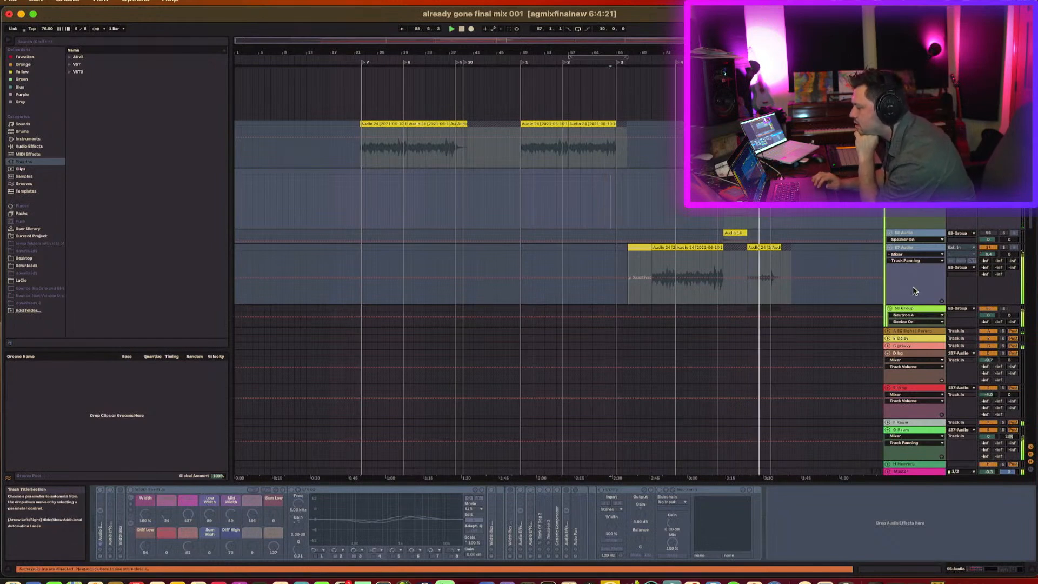
Review the grouped audio, guitar and BBC Symphony Orchestra tracks while the mix plays through its ending
{"action": "scroll", "coordinate": [913, 287], "scroll_direction": "down", "scroll_amount": 6}
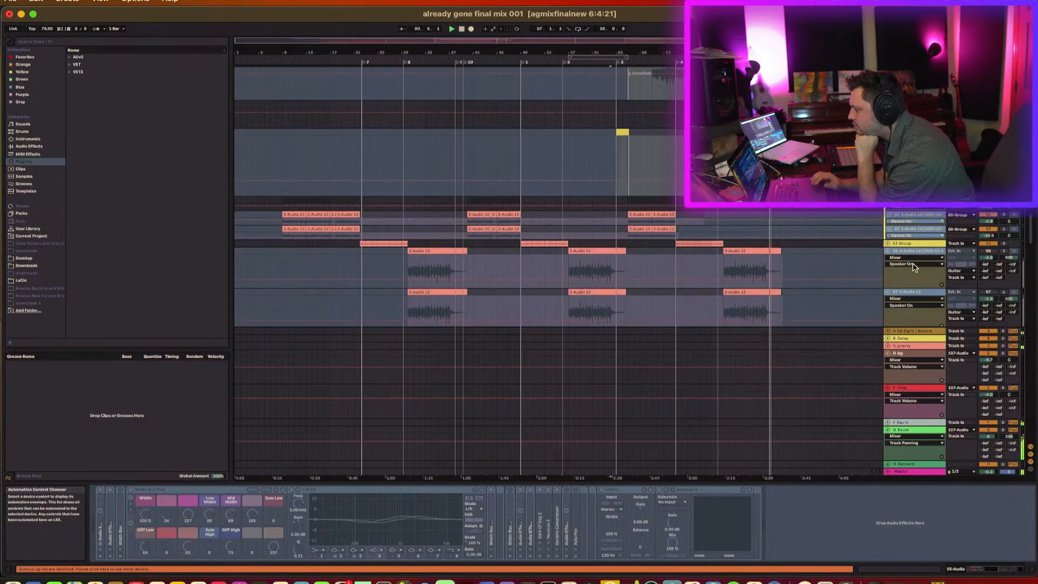
{"action": "scroll", "coordinate": [913, 265], "scroll_direction": "down", "scroll_amount": 5}
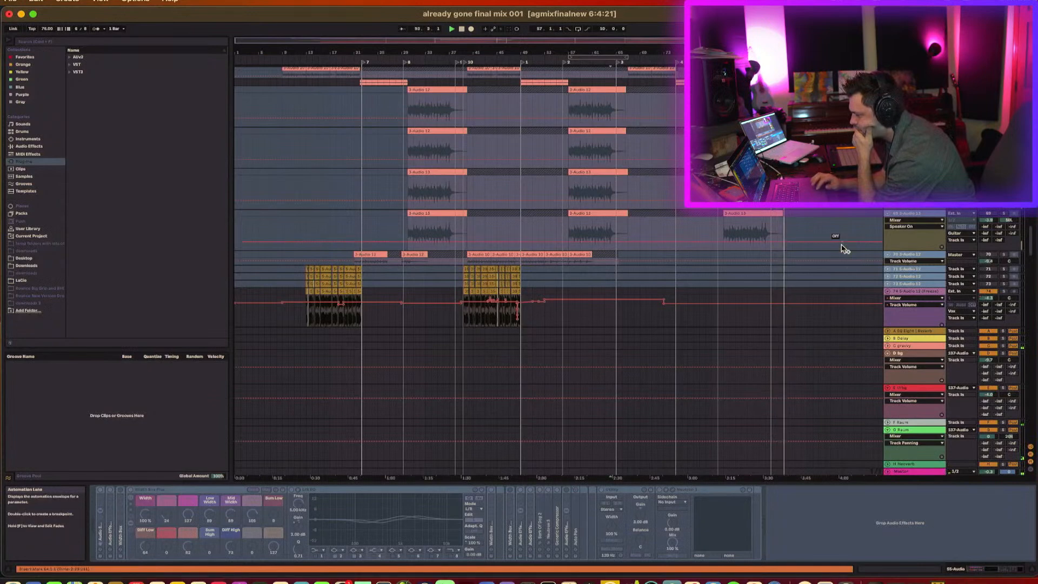
{"action": "scroll", "coordinate": [862, 301], "scroll_direction": "down", "scroll_amount": 3}
{"action": "scroll", "coordinate": [862, 301], "scroll_direction": "up", "scroll_amount": 10}
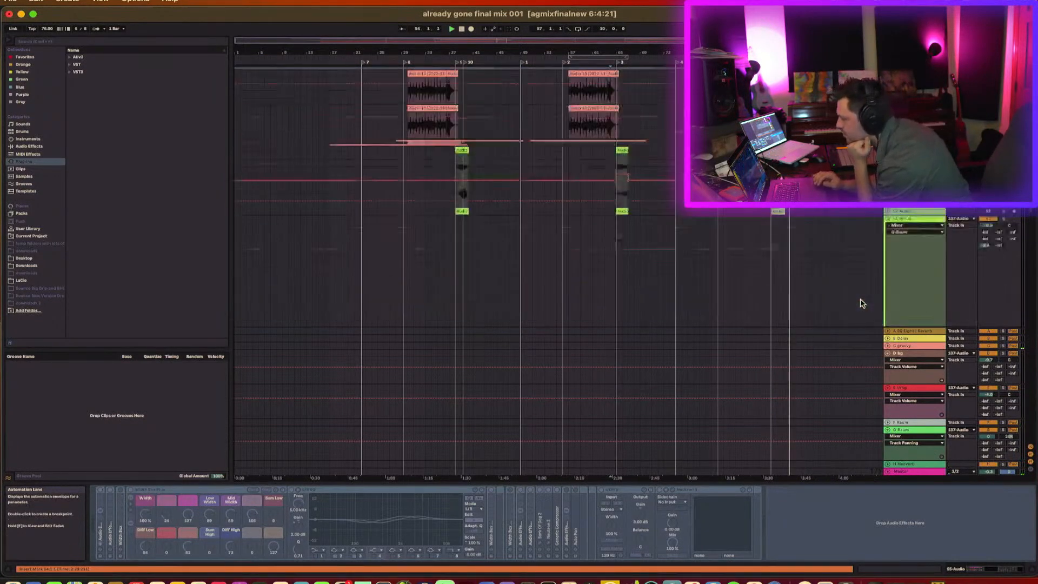
{"action": "scroll", "coordinate": [862, 303], "scroll_direction": "up", "scroll_amount": 3}
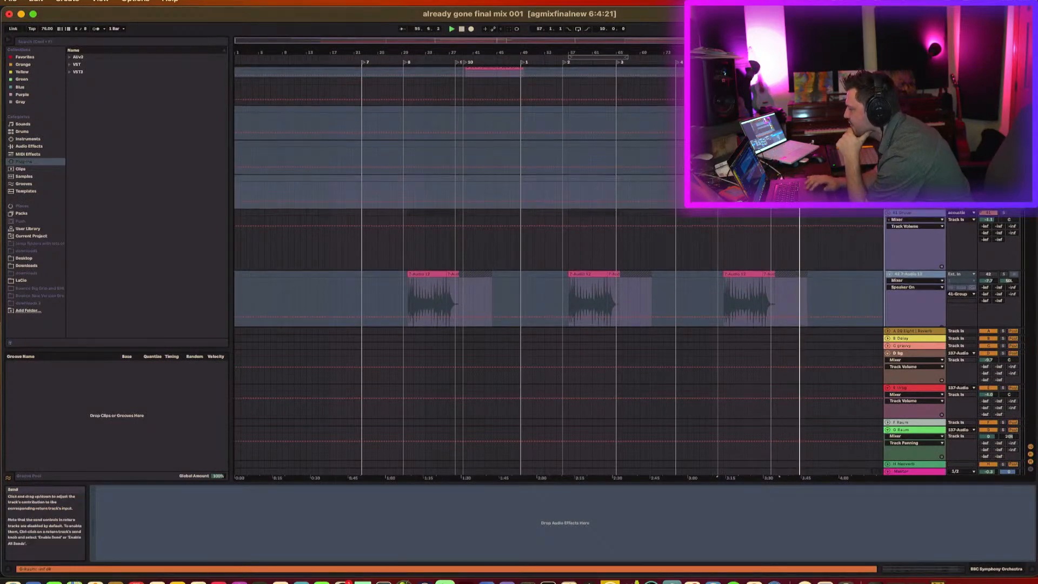
{"action": "scroll", "coordinate": [862, 301], "scroll_direction": "up", "scroll_amount": 4}
{"action": "scroll", "coordinate": [862, 301], "scroll_direction": "up", "scroll_amount": 6}
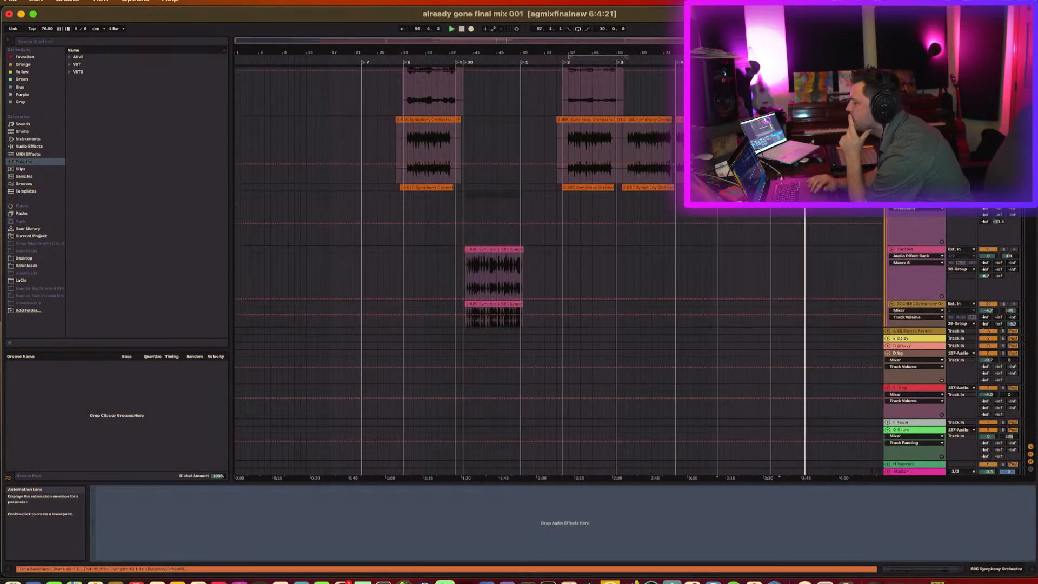
Examine the frozen Eb Maj, orchestra, vocal and red drum tracks down the arrangement while the mix finishes
{"action": "scroll", "coordinate": [862, 301], "scroll_direction": "down", "scroll_amount": 5}
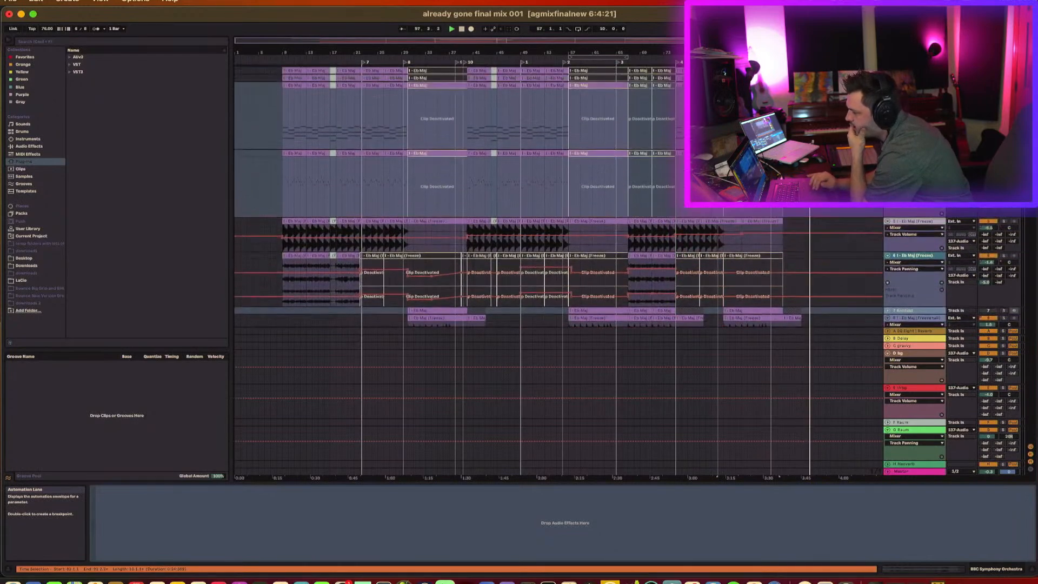
{"action": "scroll", "coordinate": [862, 301], "scroll_direction": "down", "scroll_amount": 5}
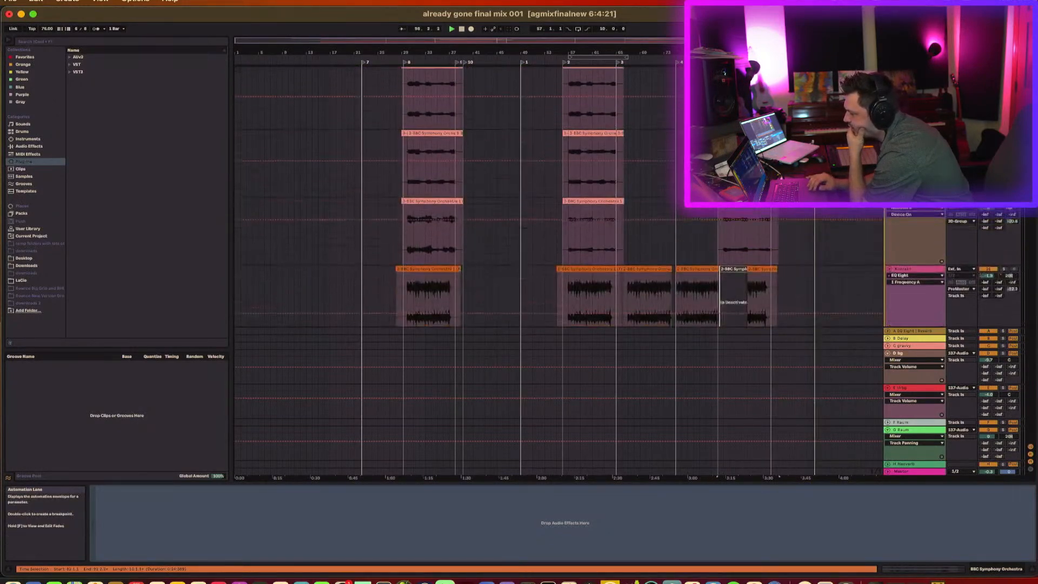
{"action": "scroll", "coordinate": [559, 270], "scroll_direction": "down", "scroll_amount": 8}
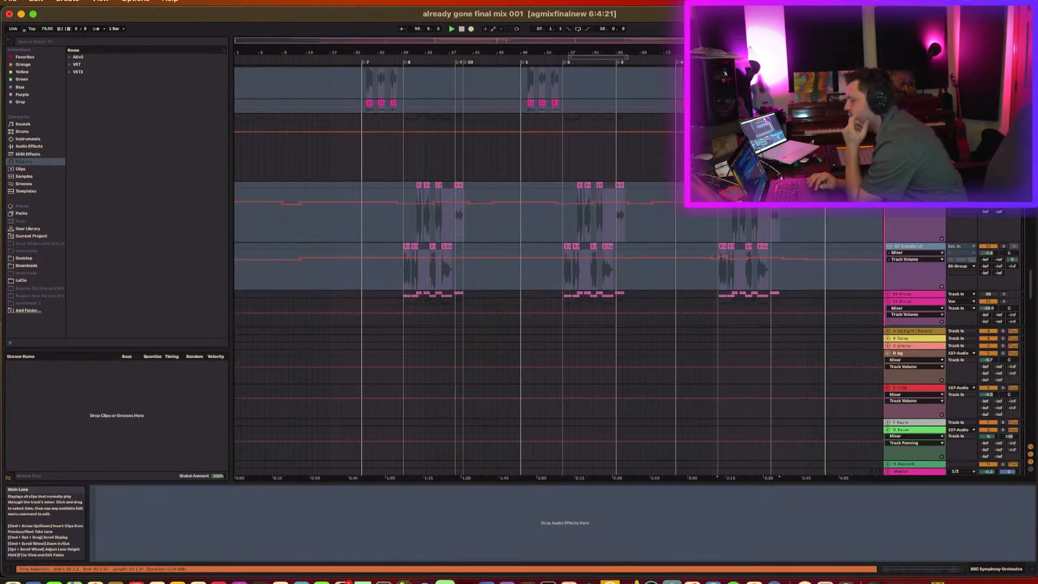
{"action": "scroll", "coordinate": [755, 215], "scroll_direction": "down", "scroll_amount": 6}
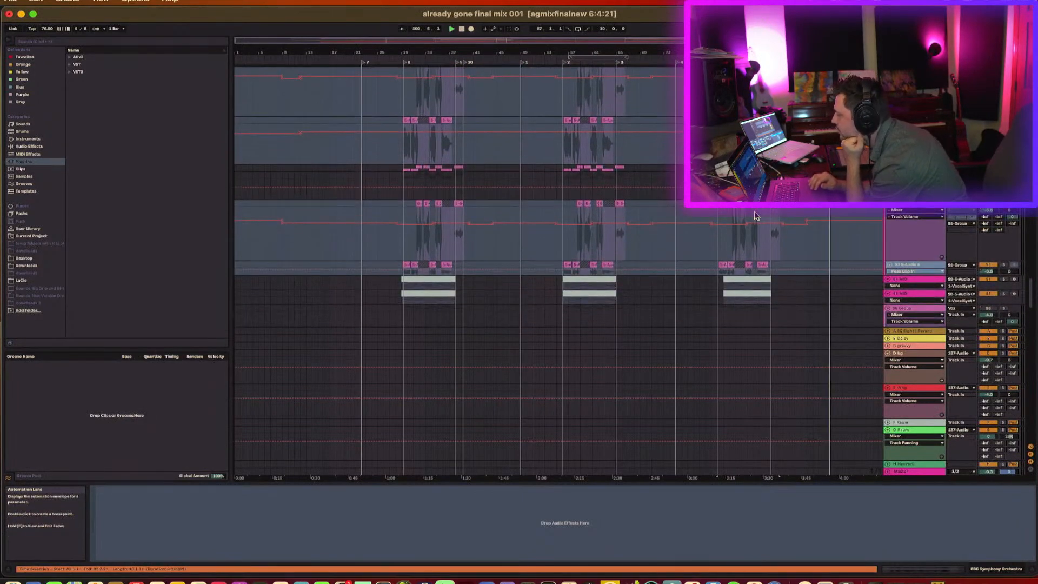
{"action": "scroll", "coordinate": [756, 216], "scroll_direction": "down", "scroll_amount": 6}
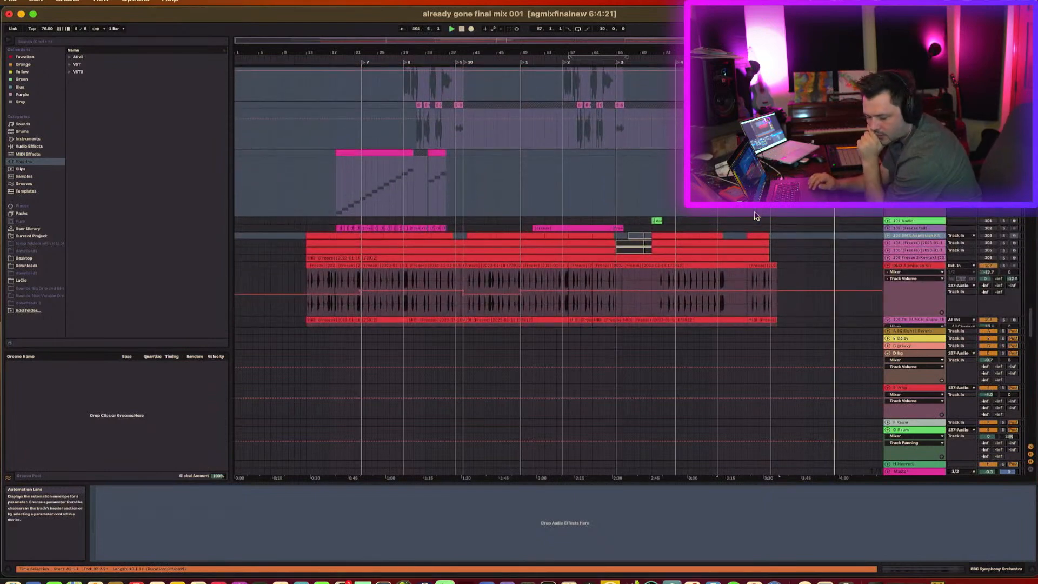
{"action": "scroll", "coordinate": [762, 252], "scroll_direction": "down", "scroll_amount": 8}
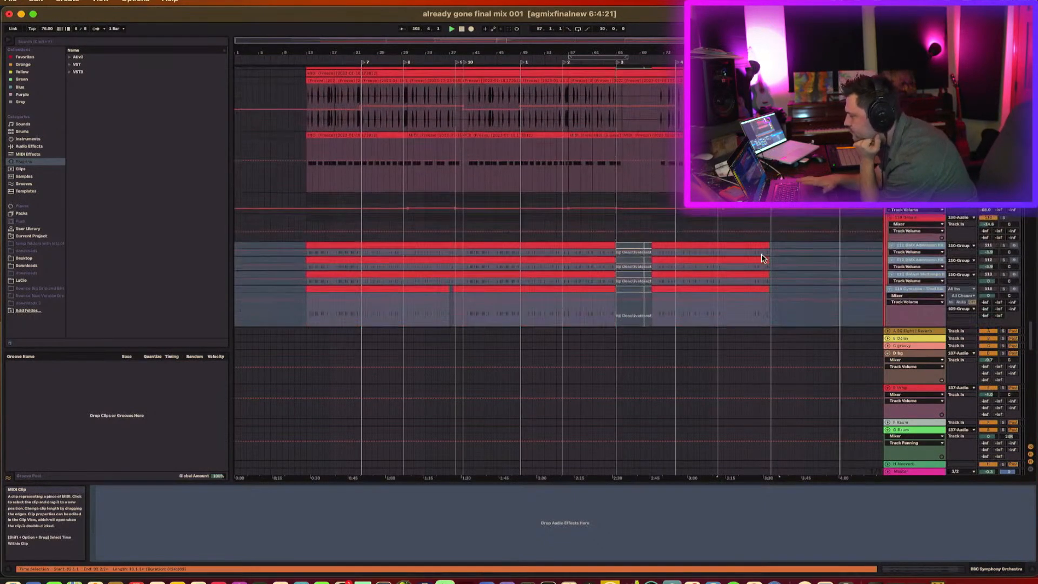
{"action": "scroll", "coordinate": [762, 258], "scroll_direction": "down", "scroll_amount": 10}
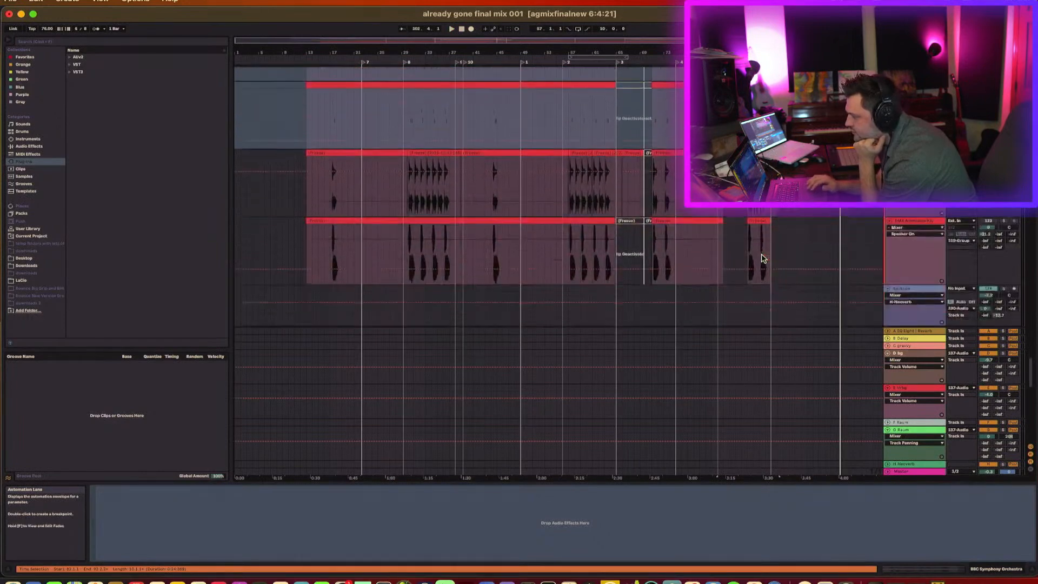
Inspect the two agmixfinalnew reference tracks at the end of the track list and select the "I'll Be Waiting" clip
{"action": "scroll", "coordinate": [762, 258], "scroll_direction": "down", "scroll_amount": 3}
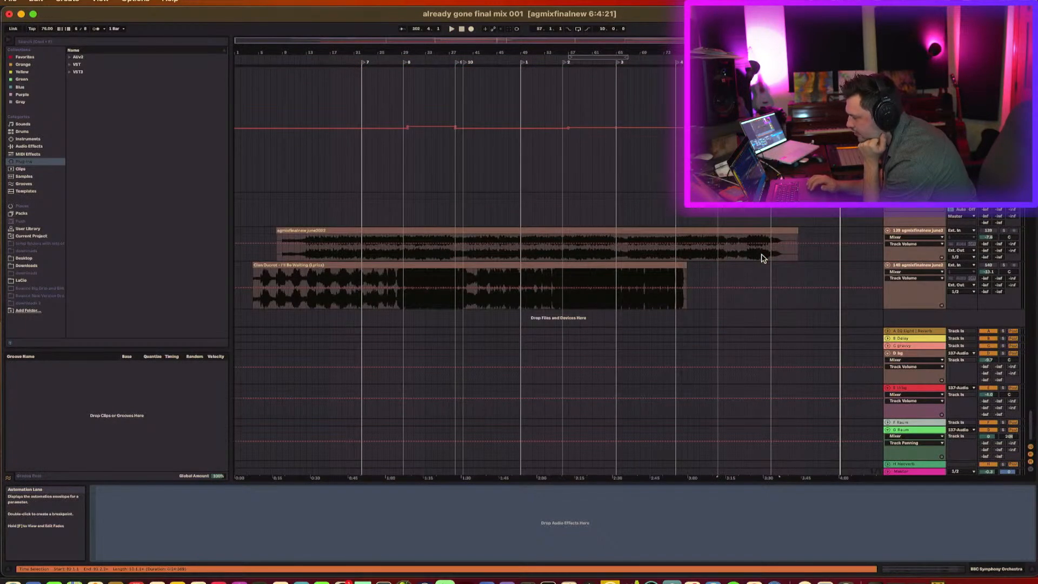
{"action": "left_click", "coordinate": [913, 269]}
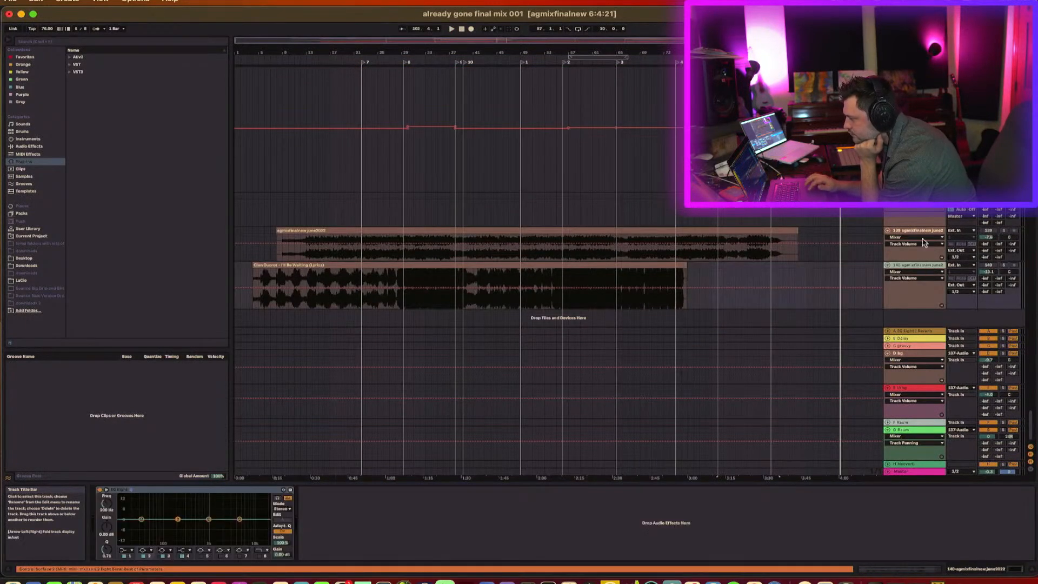
{"action": "left_click", "coordinate": [923, 232]}
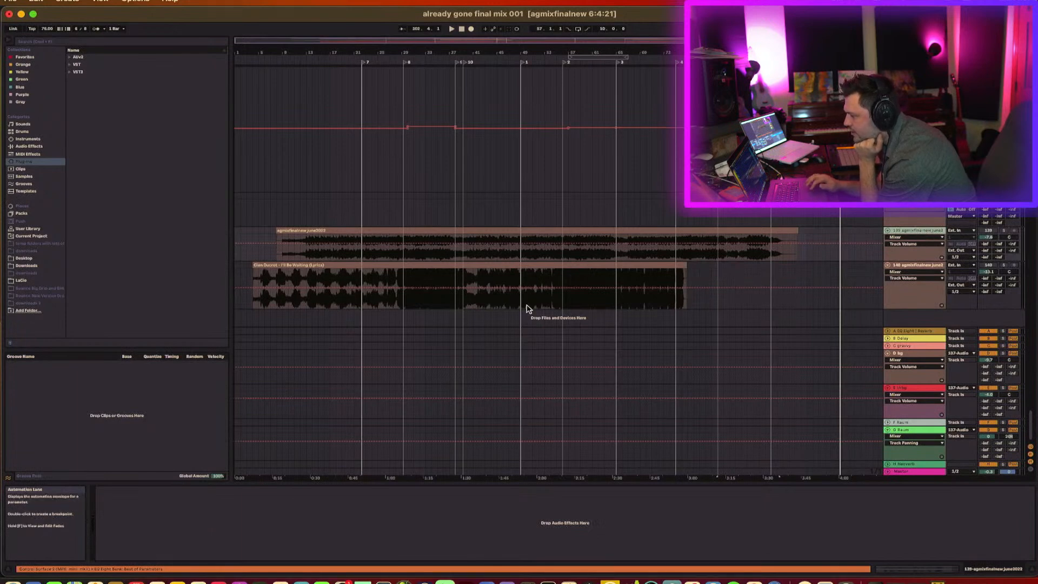
{"action": "left_click", "coordinate": [502, 267]}
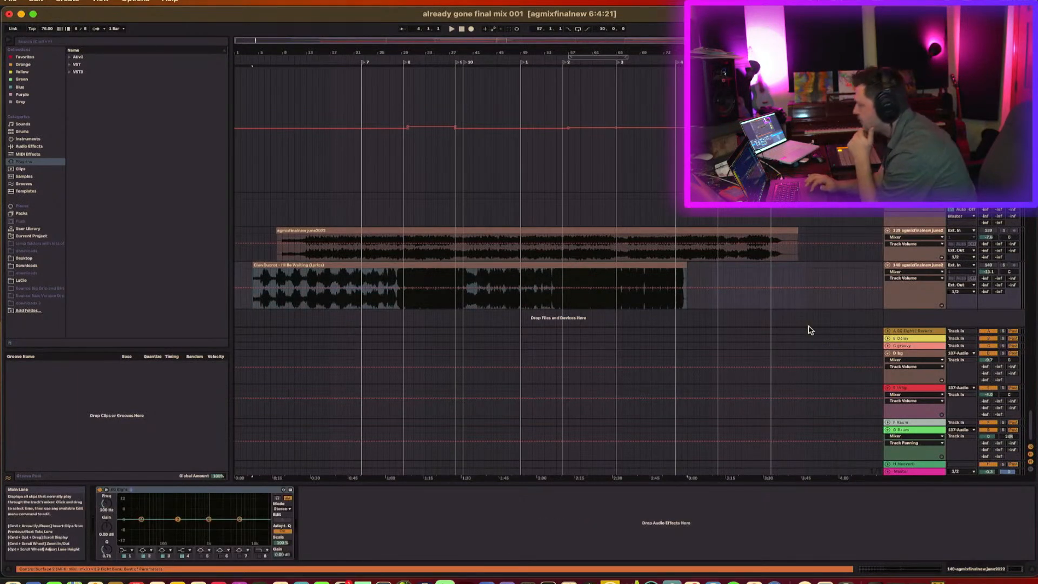
Fold the expanded return tracks, including D bg and G Raum, to make room for the drum tracks
{"action": "scroll", "coordinate": [629, 262], "scroll_direction": "up", "scroll_amount": 3}
{"action": "scroll", "coordinate": [627, 262], "scroll_direction": "up", "scroll_amount": 5}
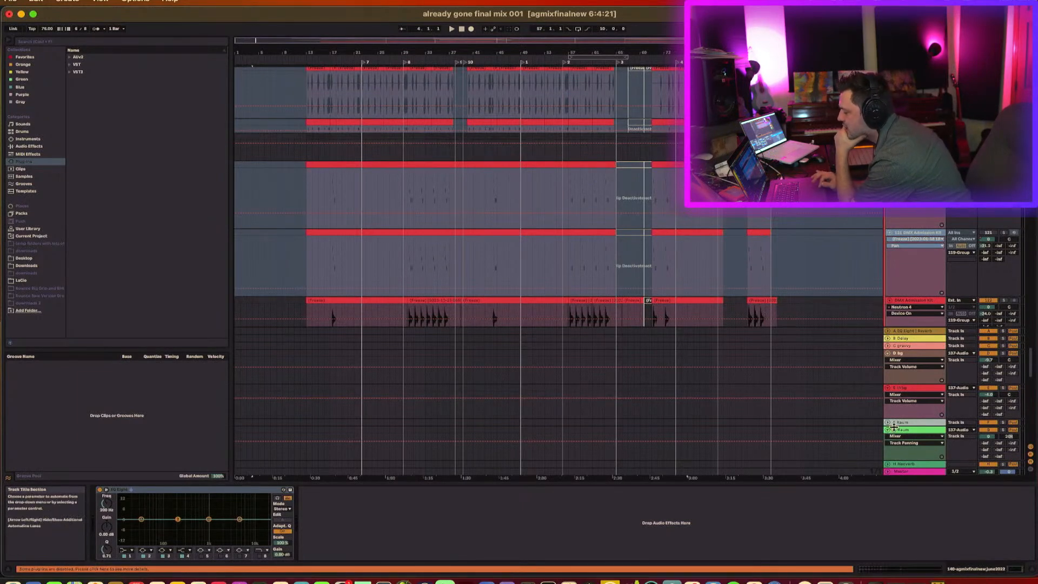
{"action": "key", "text": "alt+plus"}
{"action": "left_click", "coordinate": [888, 380]}
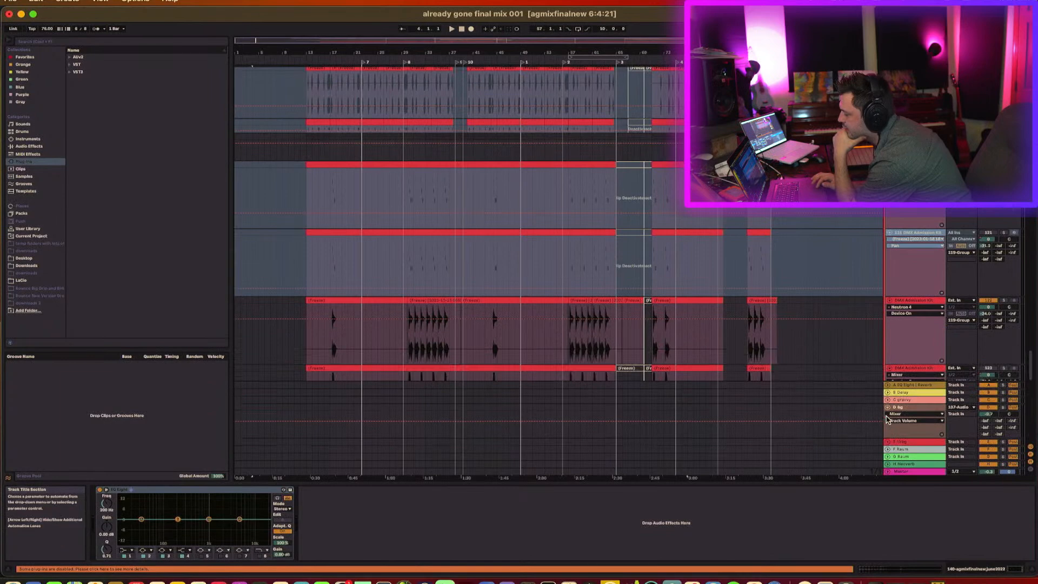
{"action": "left_click", "coordinate": [887, 414]}
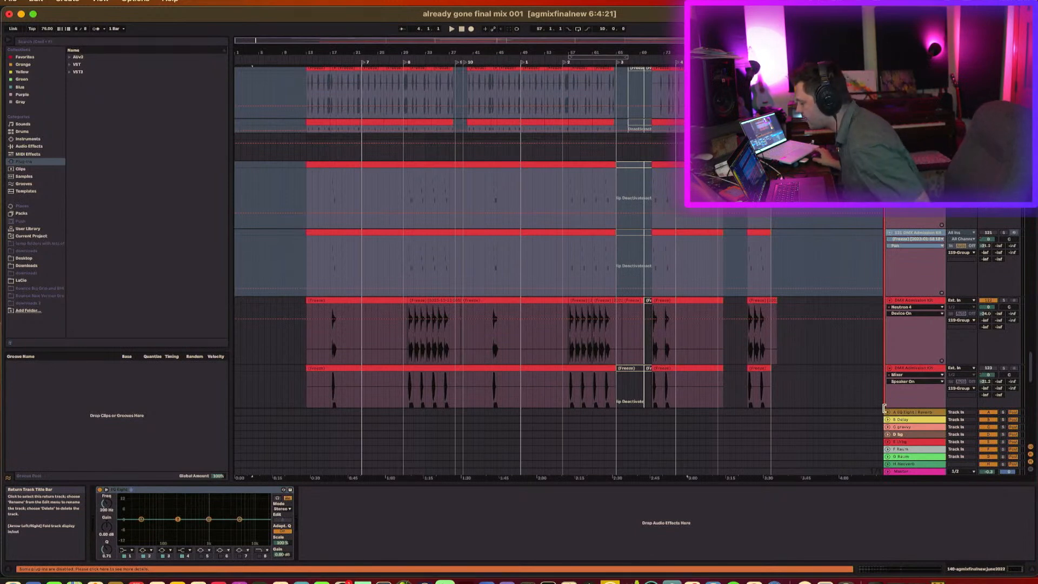
Play the mix from marker 8 on the frozen EMX Admission Kit track
{"action": "left_click", "coordinate": [403, 350]}
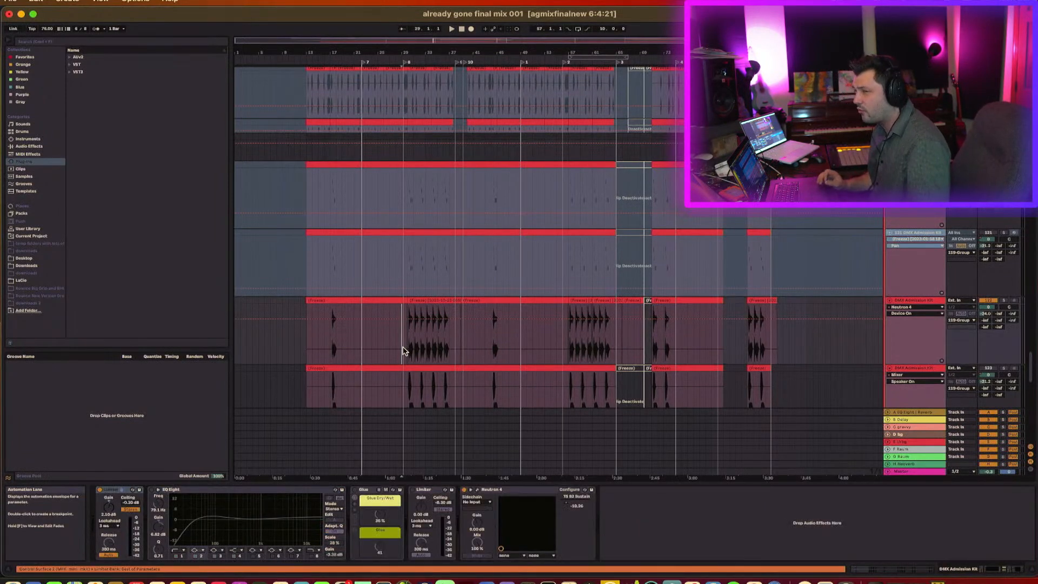
{"action": "key", "text": "space"}
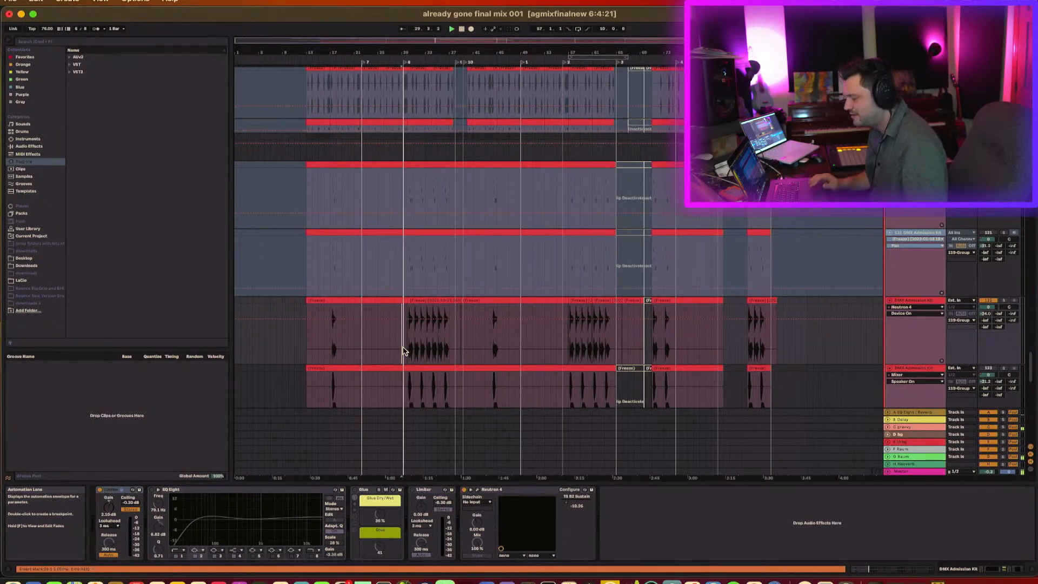
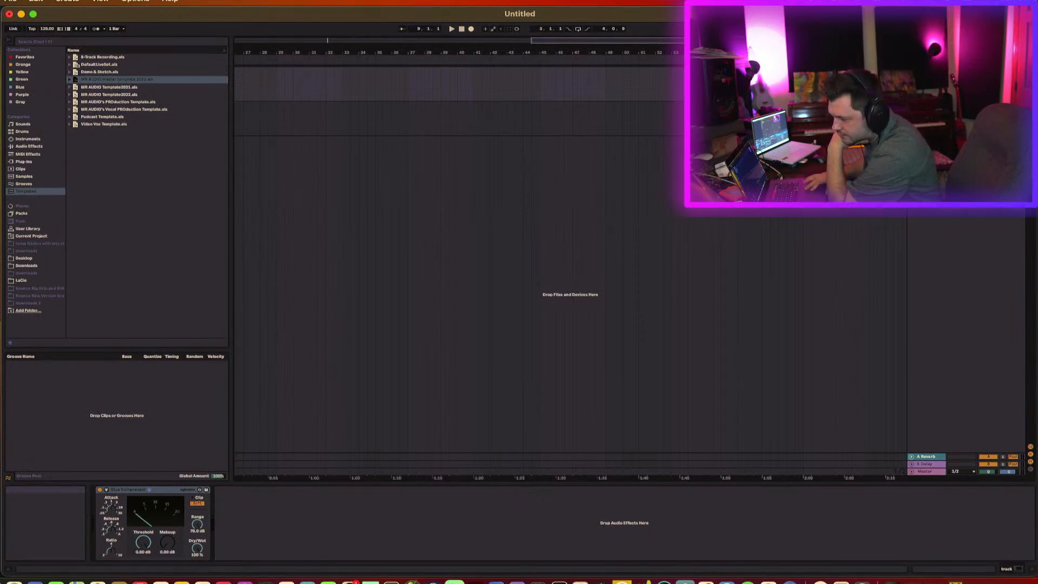
Place the already gone final mix audio on the first track of the new set, starting just before bar 9
{"action": "left_click_drag", "start_coordinate": [130, 352], "coordinate": [302, 80]}
{"action": "left_click", "coordinate": [279, 70]}
{"action": "scroll", "coordinate": [303, 80], "scroll_direction": "left", "scroll_amount": 5}
{"action": "left_click_drag", "start_coordinate": [704, 71], "coordinate": [407, 88]}
Make the audio track taller, split the mix clip just before its first sound and delete the silent lead-in
{"action": "left_click_drag", "start_coordinate": [373, 52], "coordinate": [372, 163]}
{"action": "left_click", "coordinate": [322, 82]}
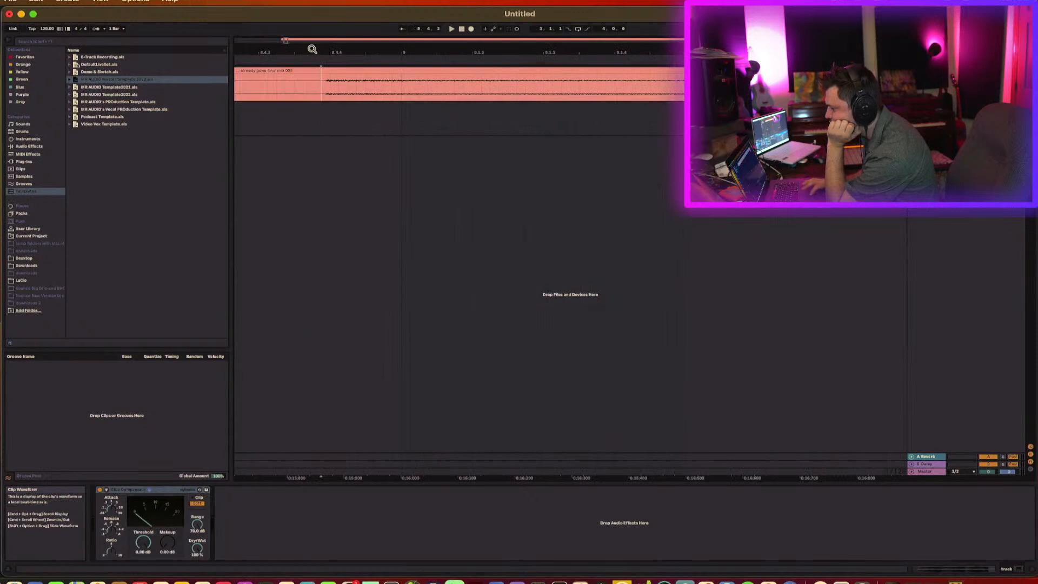
{"action": "left_click_drag", "start_coordinate": [312, 48], "coordinate": [317, 116]}
{"action": "left_click", "coordinate": [424, 97]}
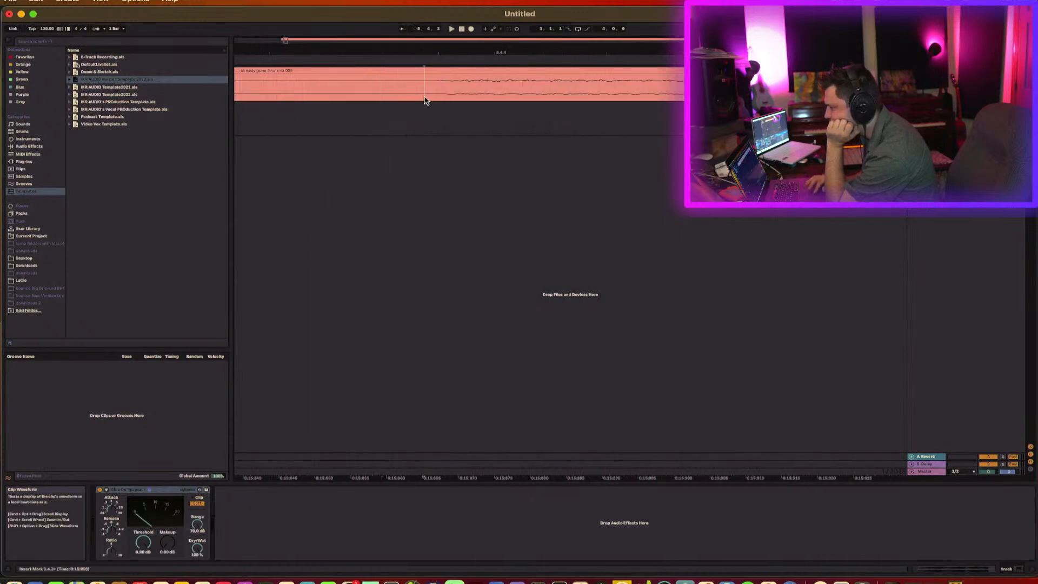
{"action": "left_click_drag", "start_coordinate": [926, 101], "coordinate": [926, 187]}
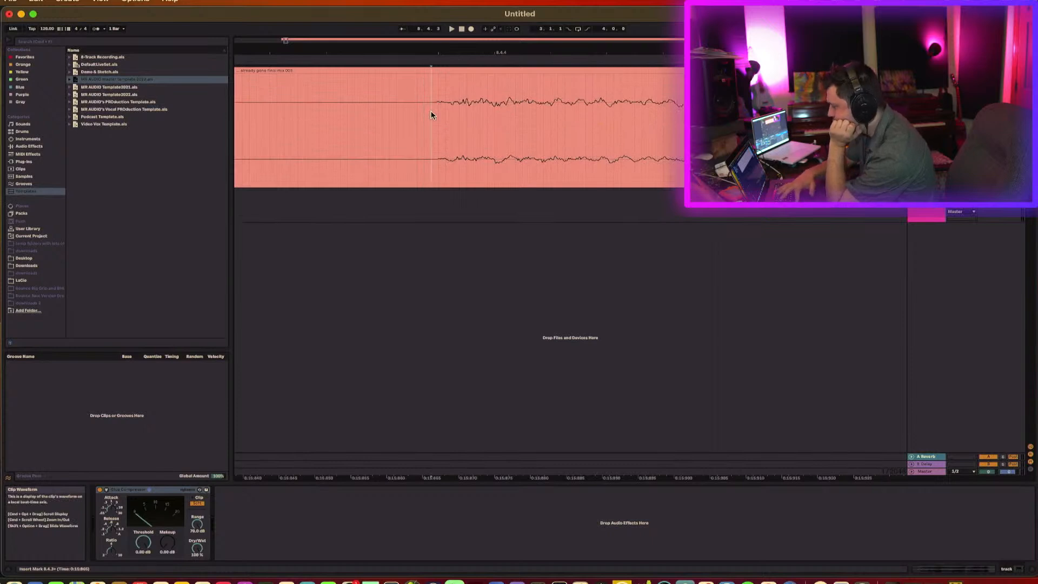
{"action": "key", "text": "super+e"}
{"action": "left_click", "coordinate": [388, 69]}
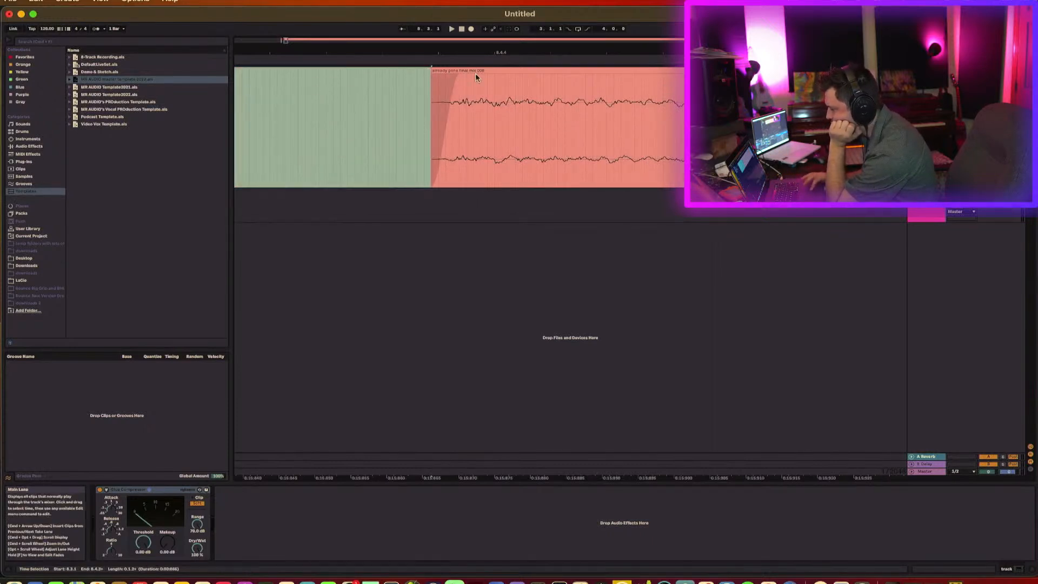
{"action": "key", "text": "Delete"}
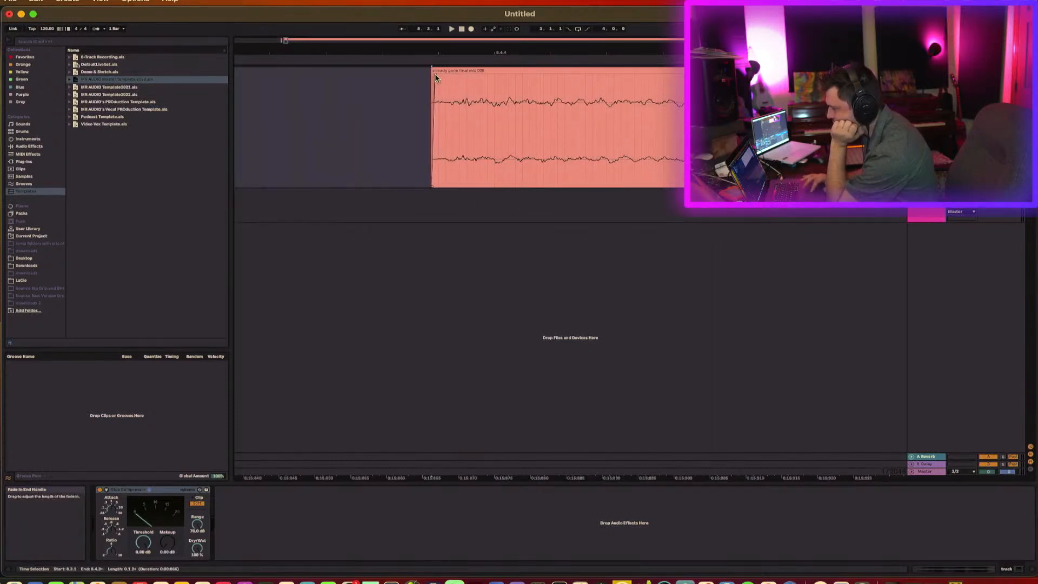
{"action": "left_click_drag", "start_coordinate": [453, 52], "coordinate": [295, 68]}
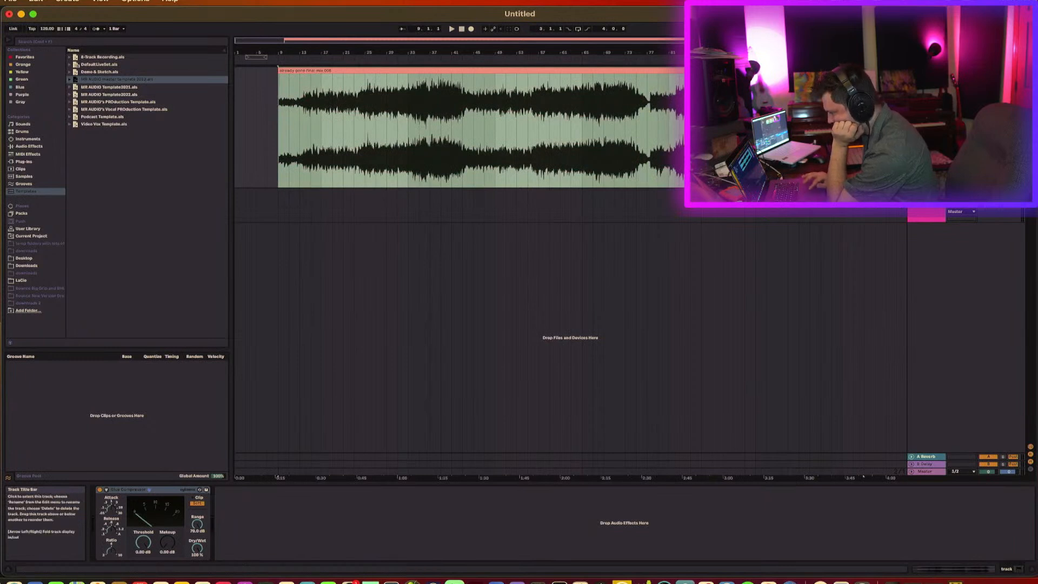
Play the very end of the mix clip to check its tail and select the whole clip
{"action": "left_click", "coordinate": [822, 476]}
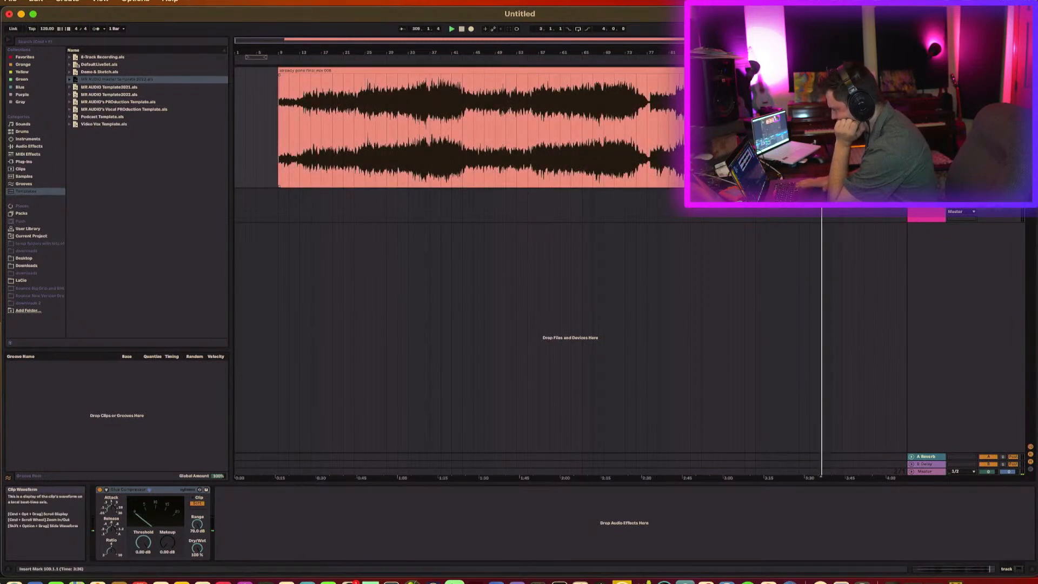
{"action": "key", "text": "space"}
{"action": "key", "text": "space"}
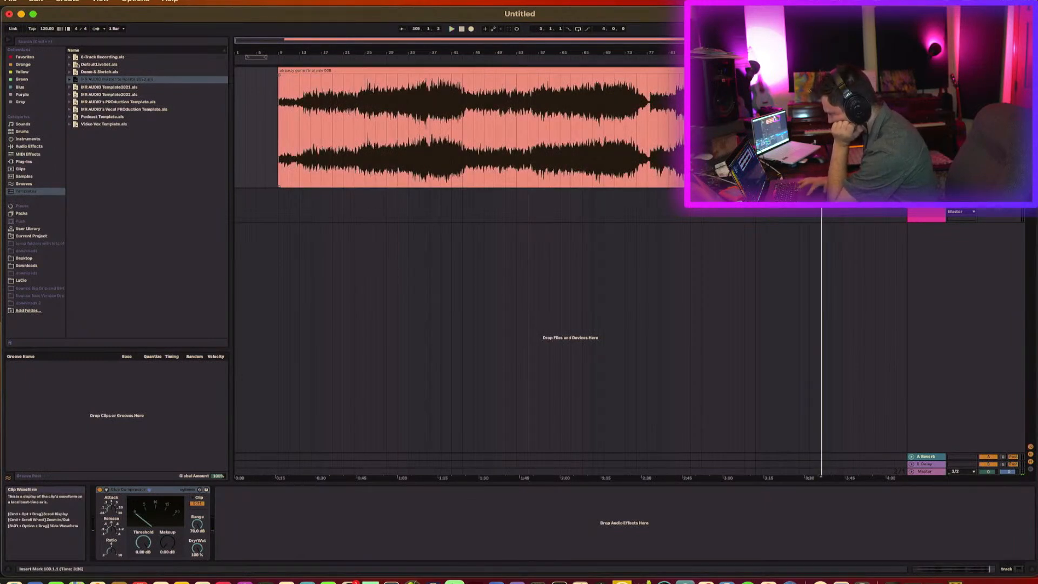
{"action": "left_click", "coordinate": [822, 70]}
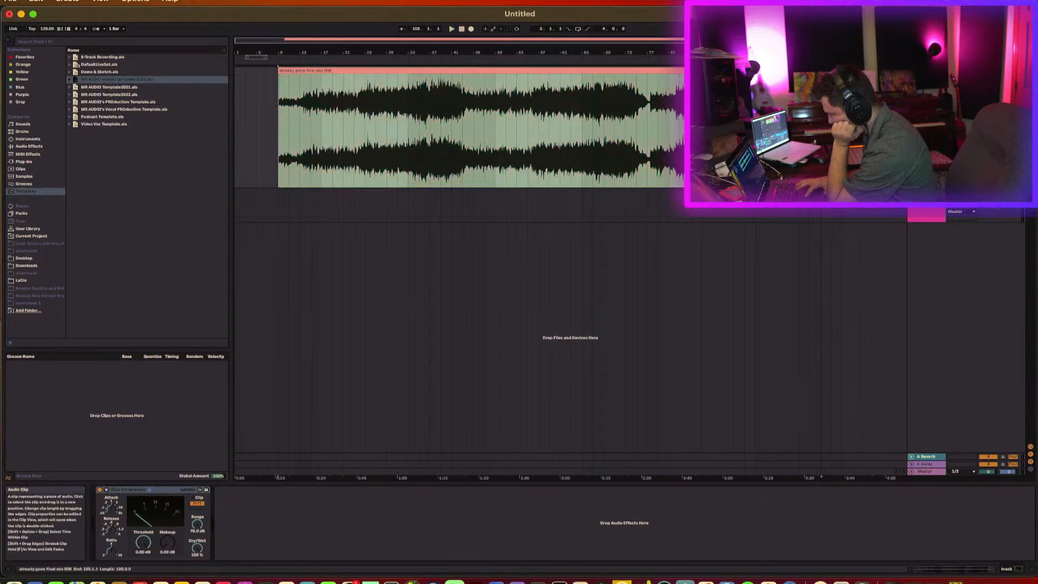
{"action": "key", "text": "space"}
{"action": "left_click", "coordinate": [821, 130]}
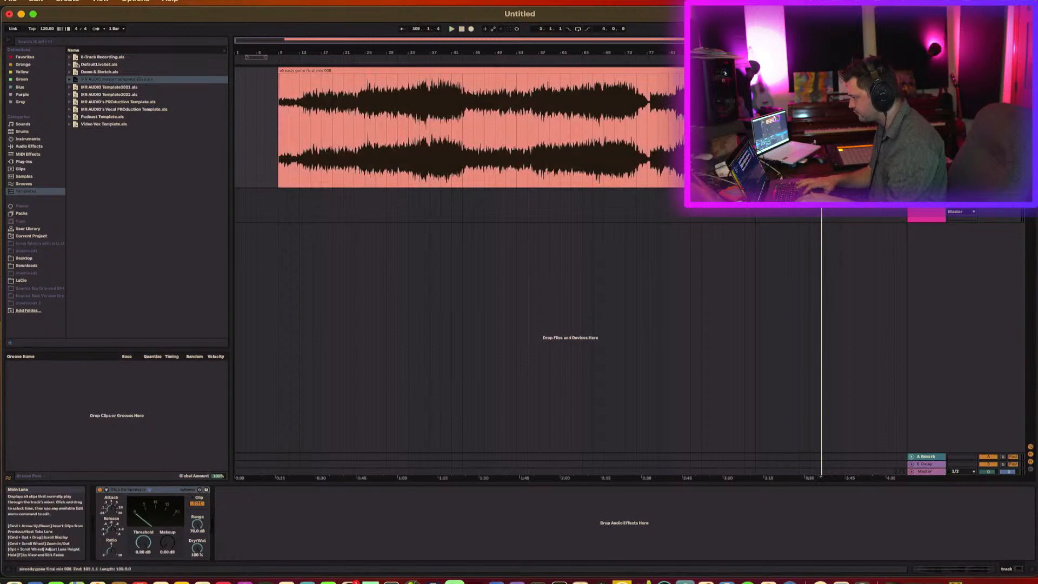
{"action": "left_click", "coordinate": [822, 70]}
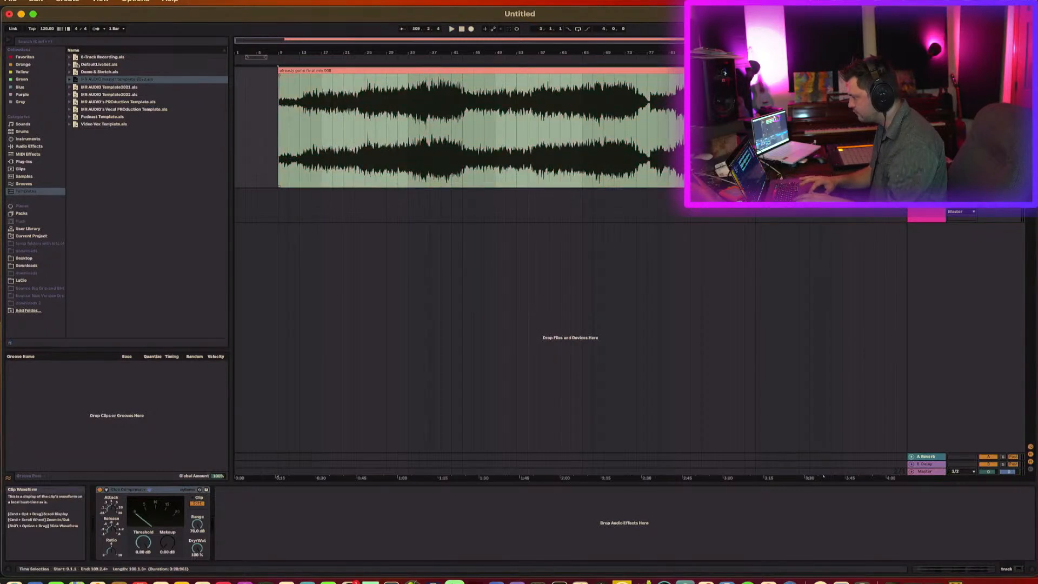
Examine the fade-out tail at the end of the mix clip, around bar 107
{"action": "left_click", "coordinate": [811, 129]}
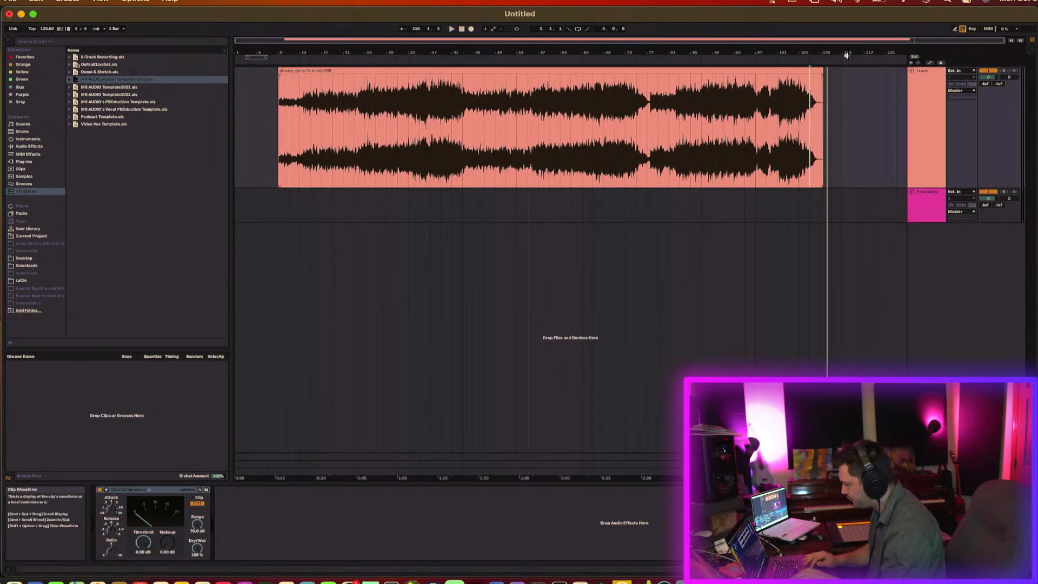
{"action": "left_click_drag", "start_coordinate": [816, 50], "coordinate": [813, 110]}
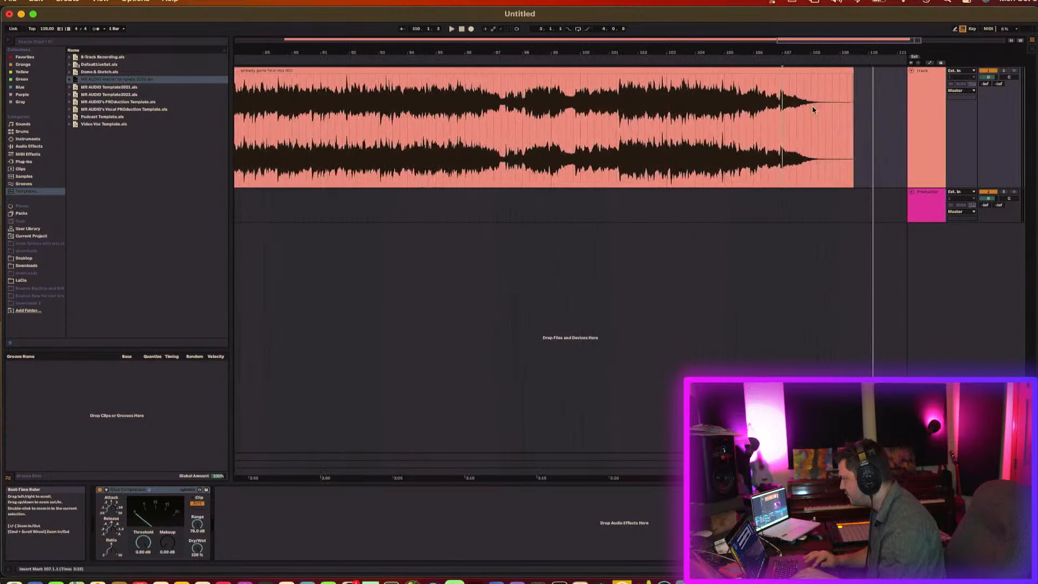
{"action": "key", "text": "minus"}
{"action": "key", "text": "minus"}
{"action": "key", "text": "minus"}
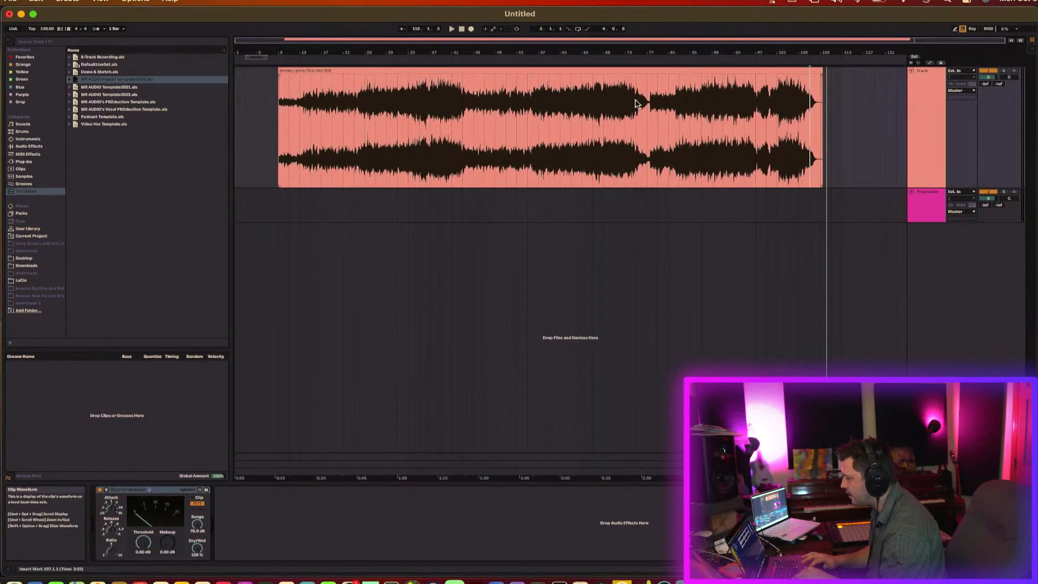
Raise the mix clip's gain to 4.70 dB, judging the peaks on the waveform of the loud section
{"action": "left_click", "coordinate": [461, 71]}
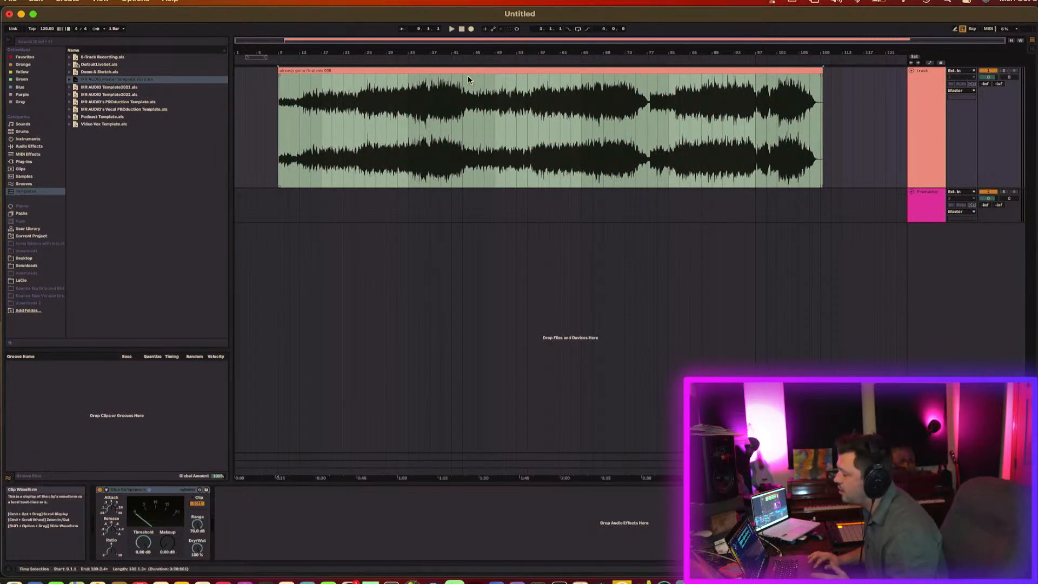
{"action": "mouse_move", "coordinate": [433, 53]}
{"action": "left_mouse_down"}
{"action": "mouse_move", "coordinate": [433, 75]}
{"action": "mouse_move", "coordinate": [431, 51]}
{"action": "left_mouse_up"}
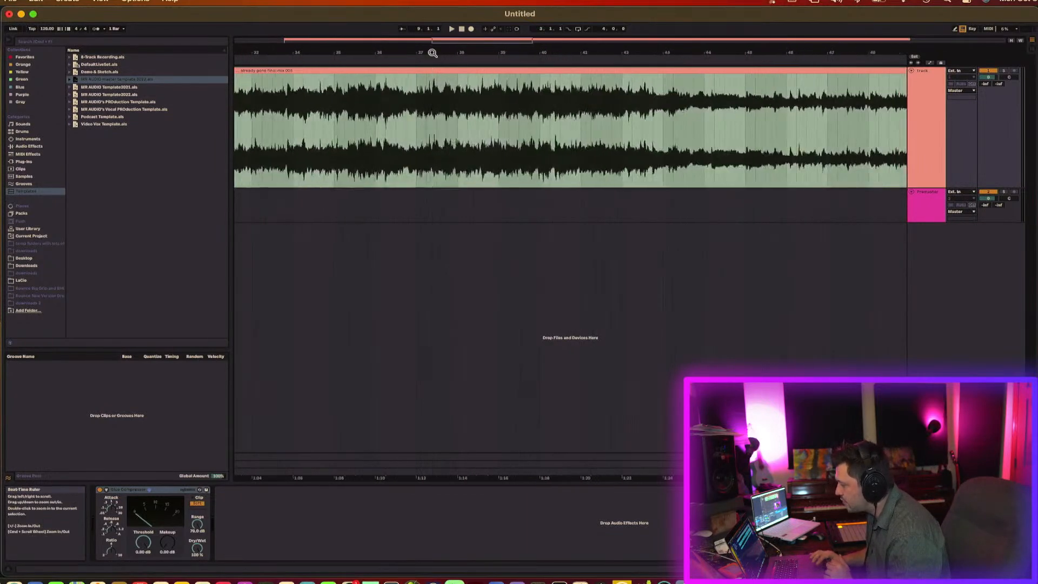
{"action": "left_click", "coordinate": [338, 68]}
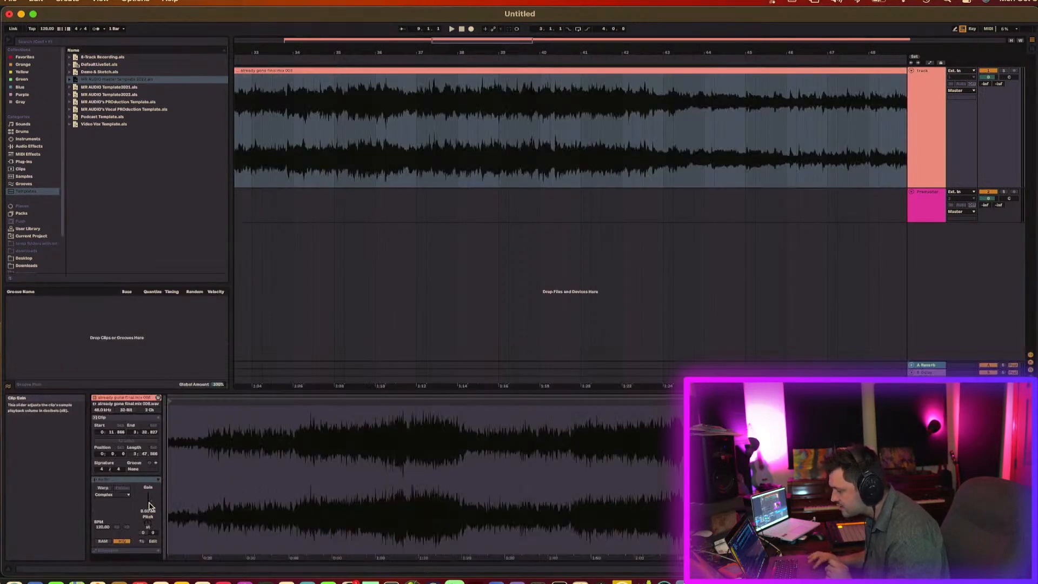
{"action": "mouse_move", "coordinate": [150, 500]}
{"action": "left_mouse_down"}
{"action": "mouse_move", "coordinate": [150, 547]}
{"action": "mouse_move", "coordinate": [149, 490]}
{"action": "left_mouse_up"}
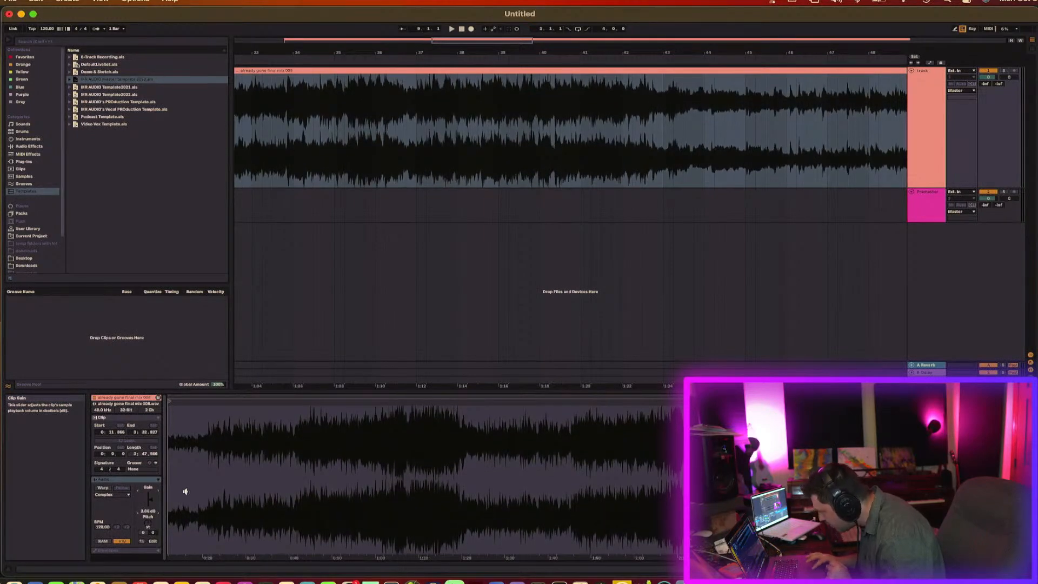
{"action": "left_click_drag", "start_coordinate": [402, 558], "coordinate": [403, 583]}
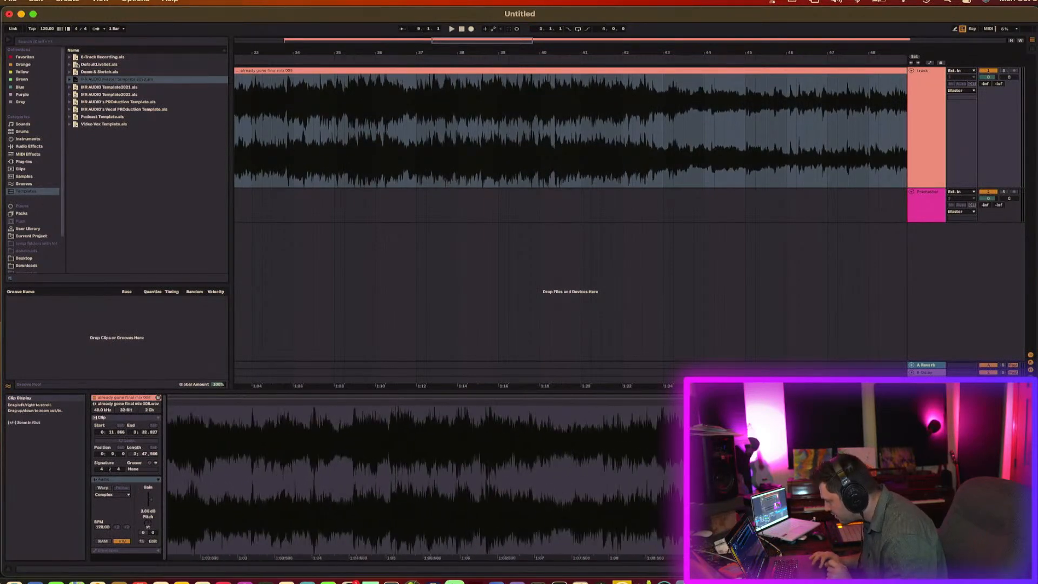
{"action": "left_click_drag", "start_coordinate": [487, 399], "coordinate": [487, 470]}
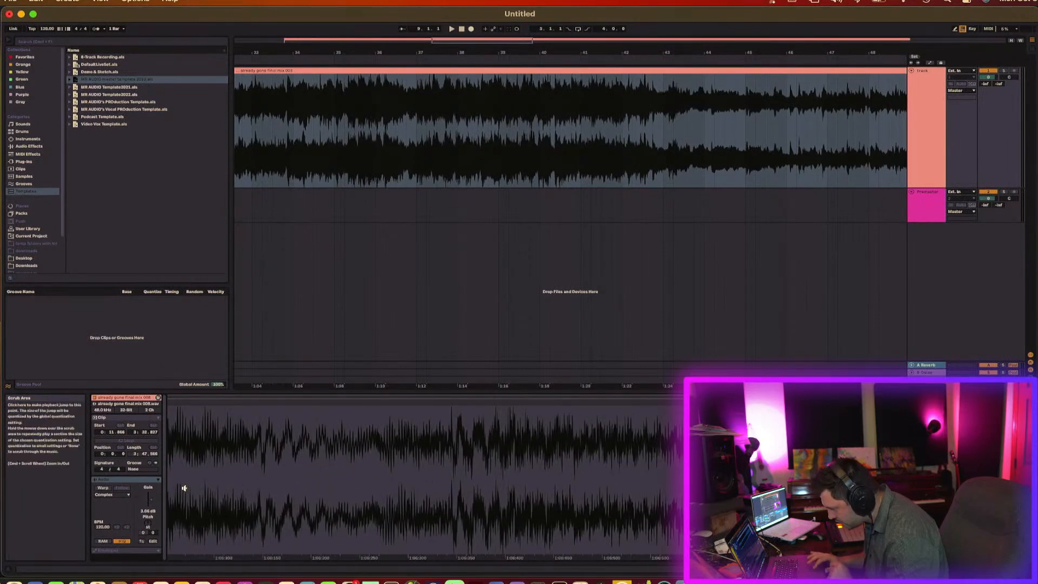
{"action": "left_click_drag", "start_coordinate": [149, 498], "coordinate": [150, 496]}
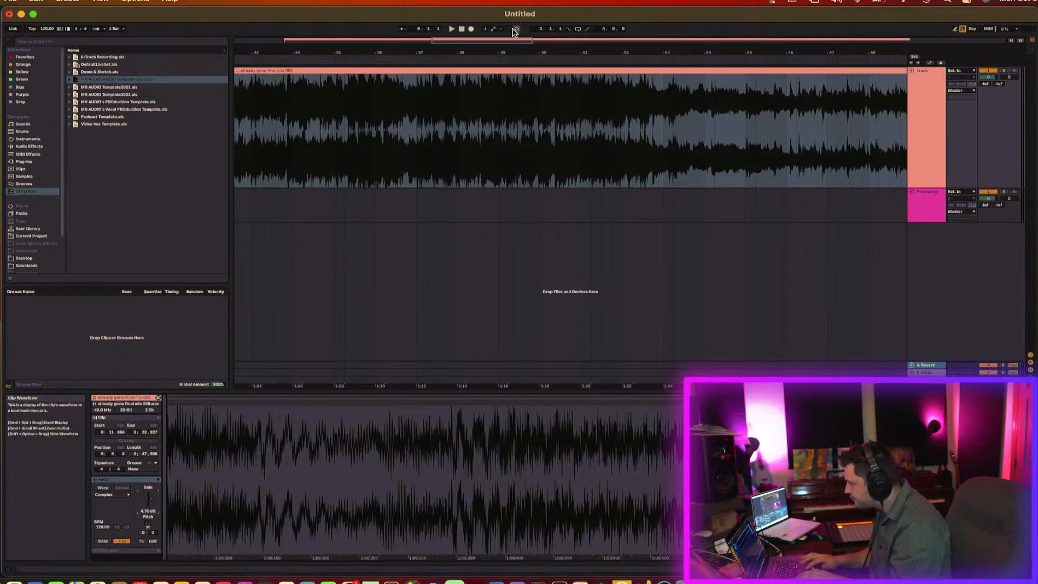
Play the louder mix clip from bar 34
{"action": "left_click", "coordinate": [476, 70]}
{"action": "key", "text": "z"}
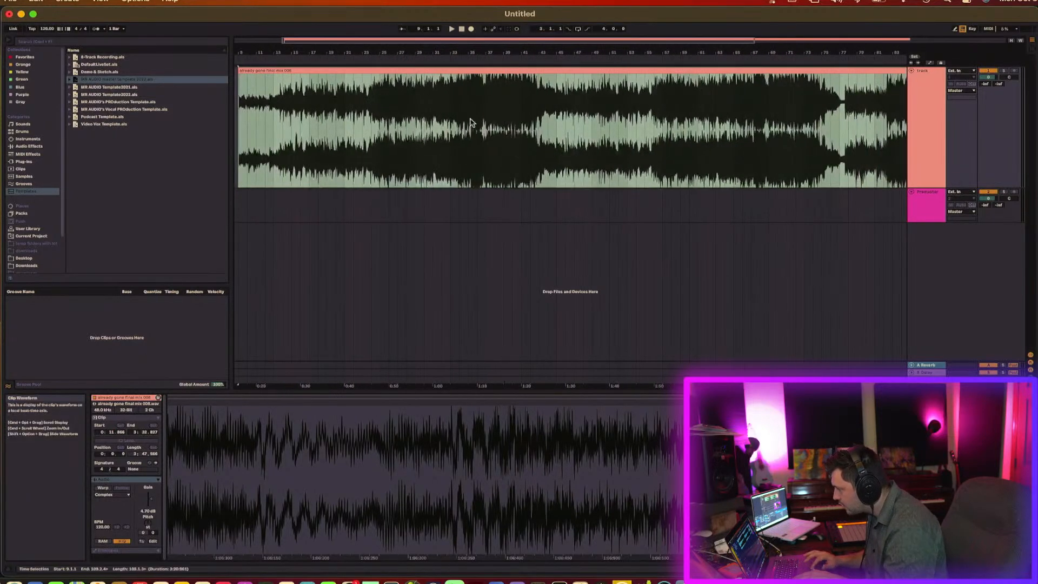
{"action": "left_click", "coordinate": [460, 128]}
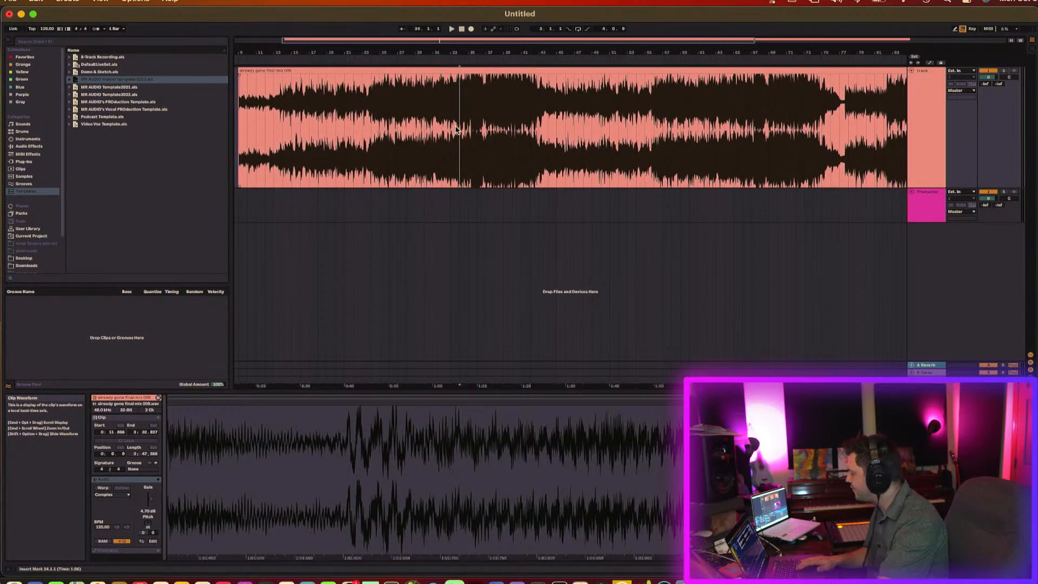
{"action": "key", "text": "space"}
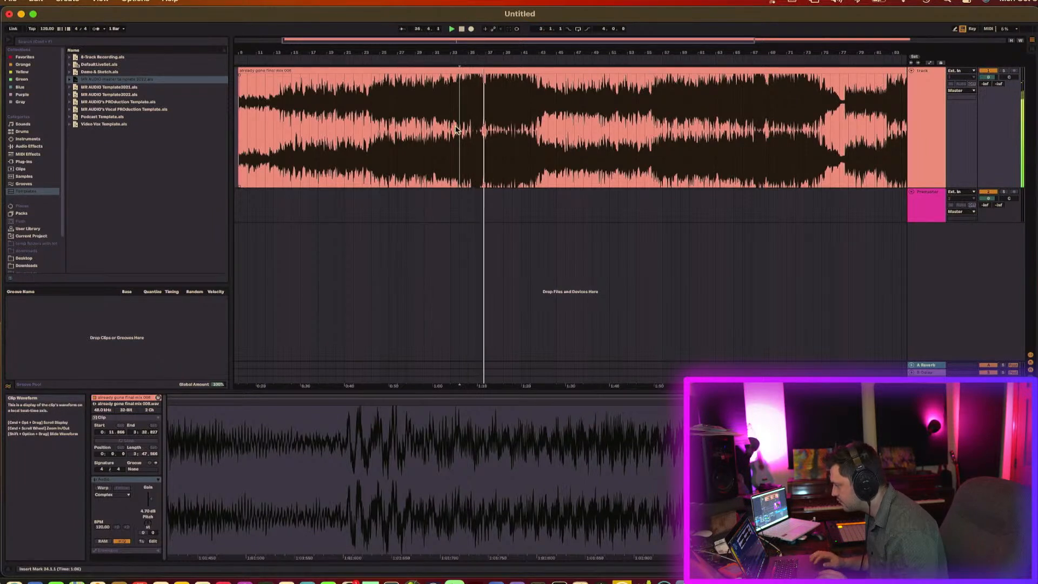
Freeze the first track and copy its frozen mix clip onto the Premaster track
{"action": "right_click", "coordinate": [928, 168]}
{"action": "left_click", "coordinate": [951, 212]}
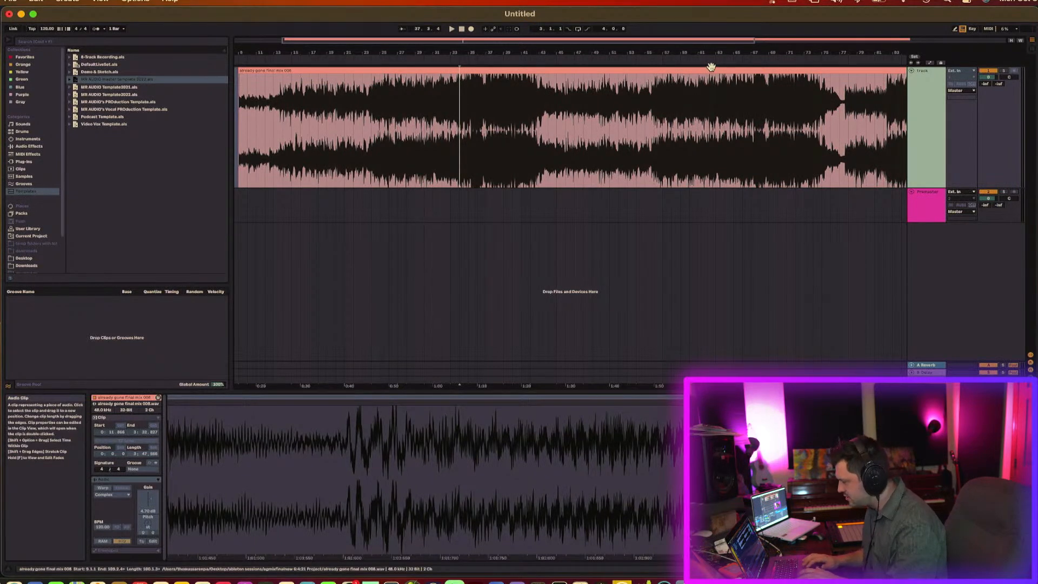
{"action": "left_click_drag", "start_coordinate": [712, 66], "coordinate": [703, 198]}
{"action": "key", "text": "super+z"}
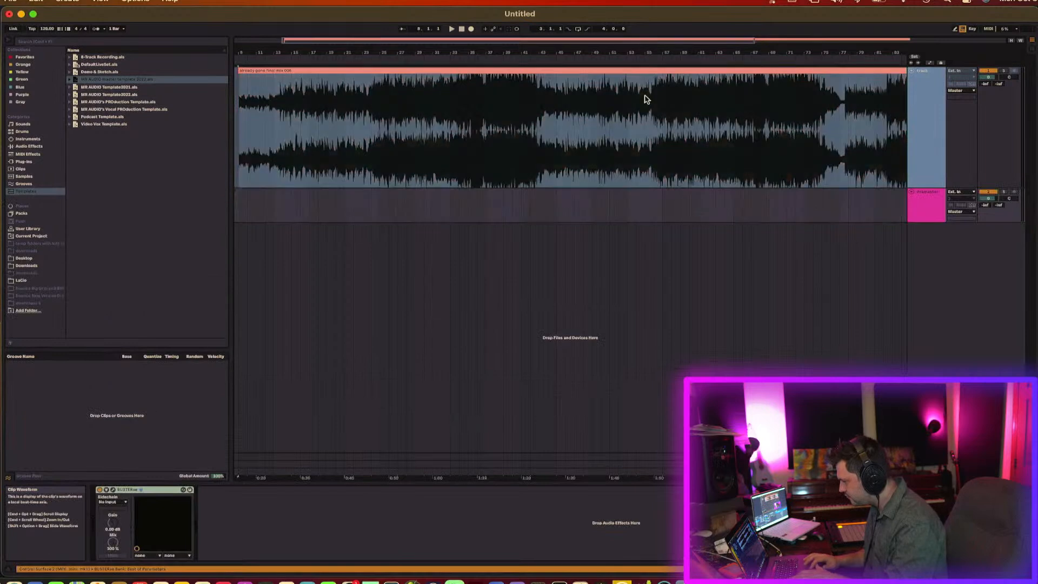
{"action": "left_click_drag", "start_coordinate": [641, 69], "coordinate": [645, 221]}
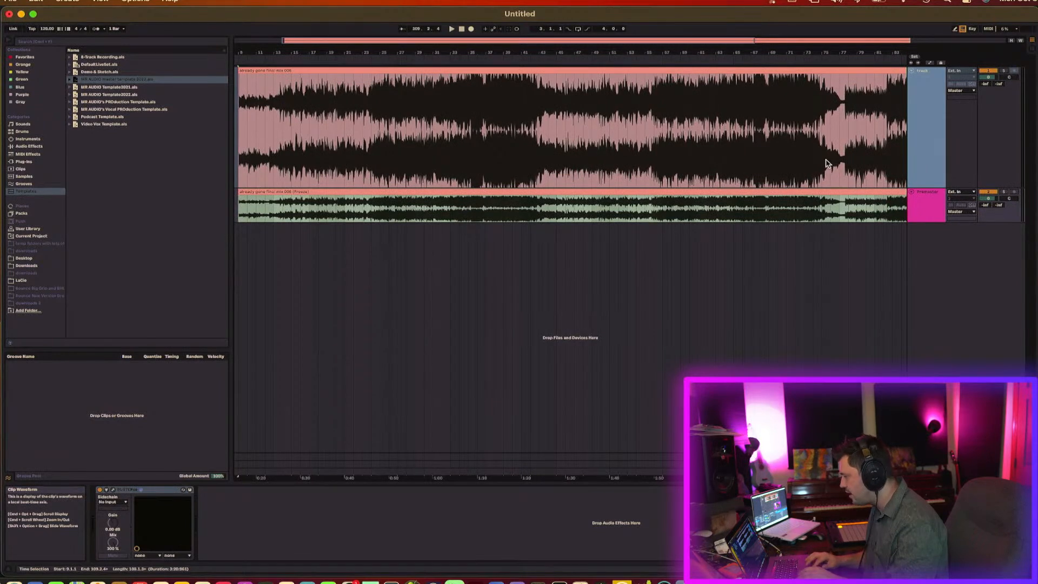
Make the Premaster track taller, then turn off warping on its clip with Complex Pro as the warp mode
{"action": "left_click_drag", "start_coordinate": [930, 222], "coordinate": [929, 326]}
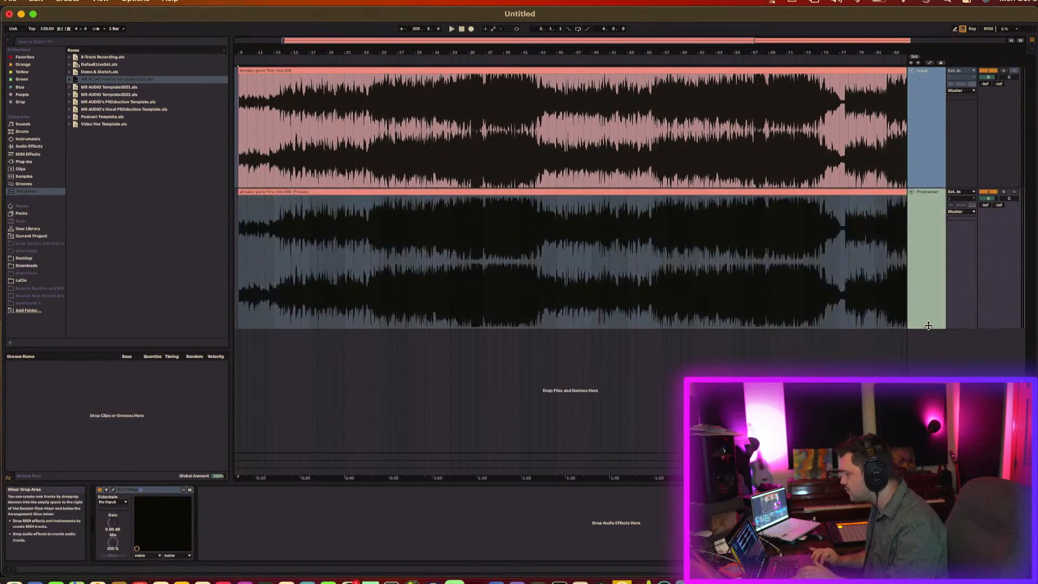
{"action": "left_click", "coordinate": [540, 191]}
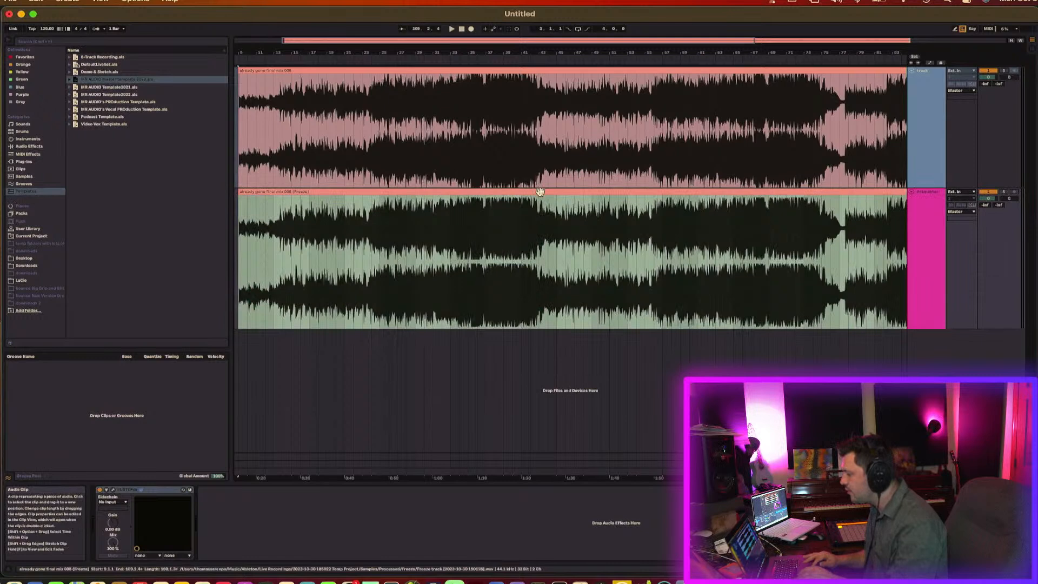
{"action": "double_click", "coordinate": [540, 192]}
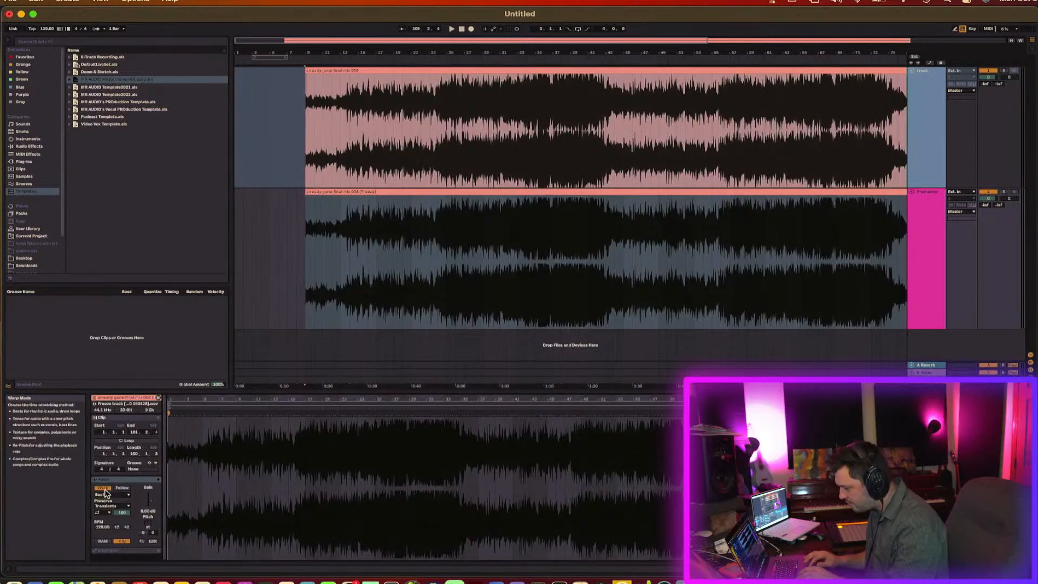
{"action": "left_click", "coordinate": [104, 488]}
{"action": "left_click", "coordinate": [111, 495]}
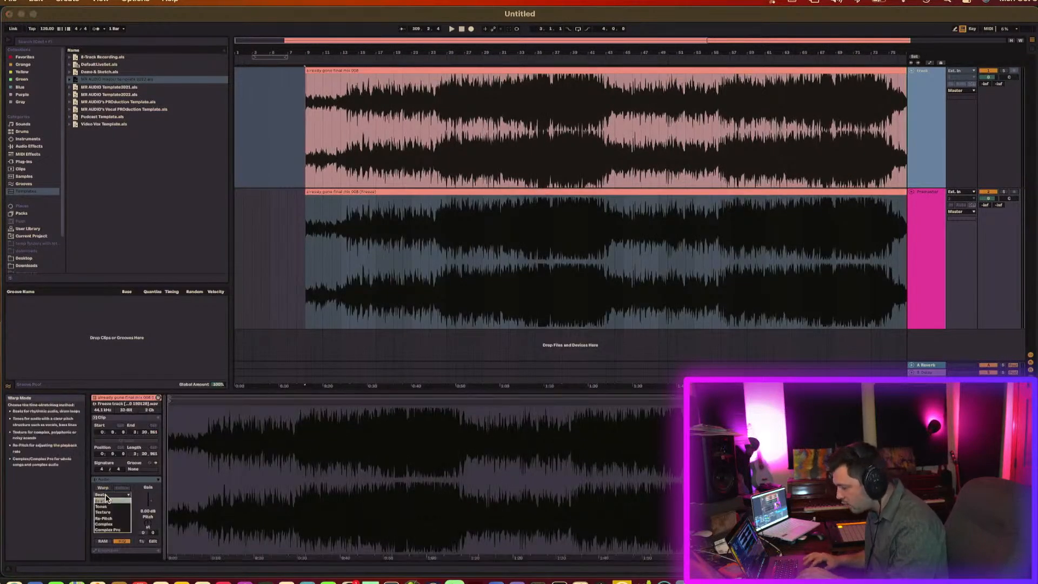
{"action": "left_click", "coordinate": [111, 530]}
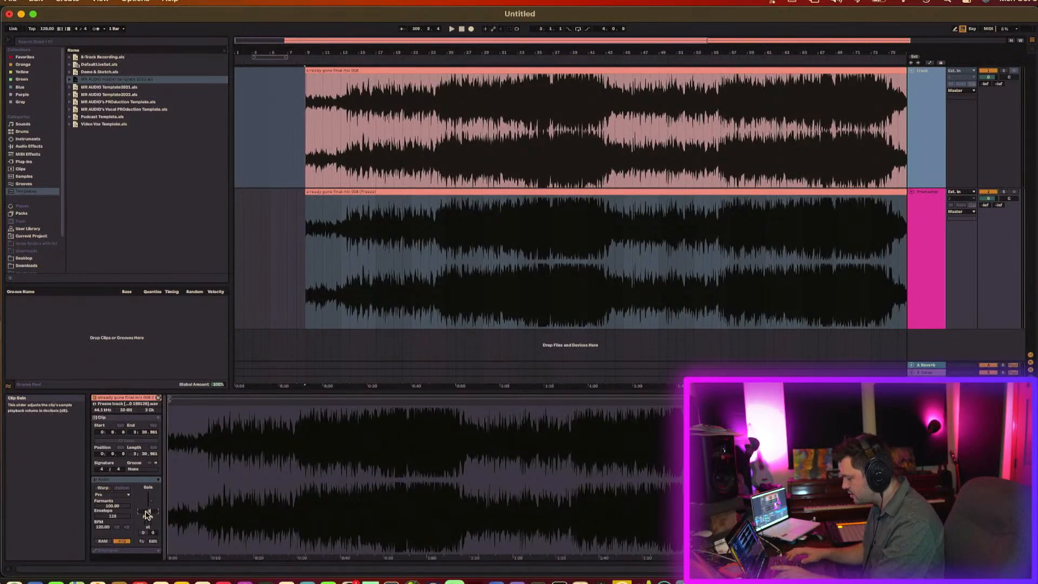
Lower the Premaster clip's gain to about -3.8 dB and check its waveform across the song
{"action": "left_click_drag", "start_coordinate": [147, 514], "coordinate": [147, 520]}
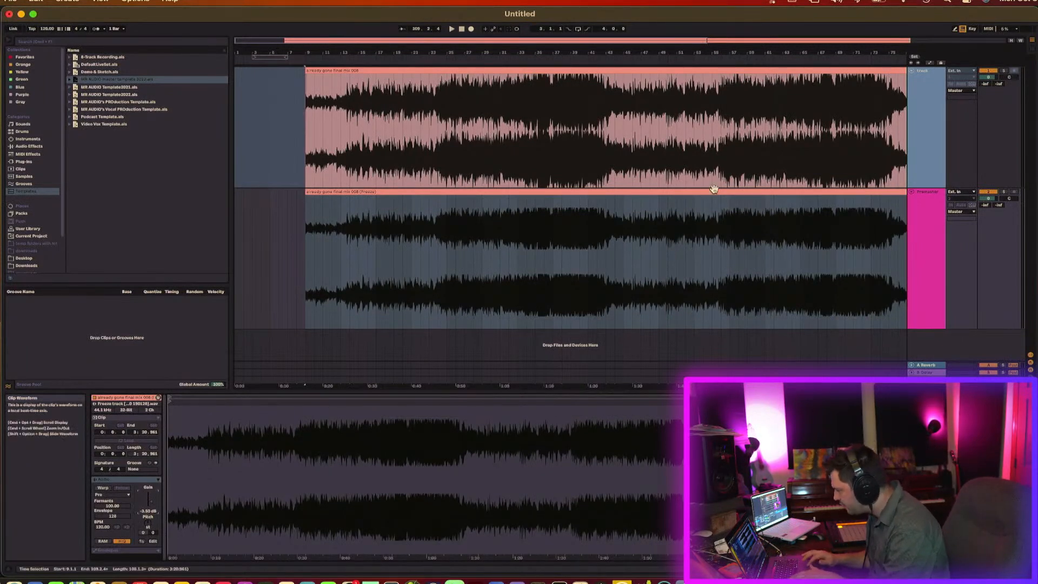
{"action": "scroll", "coordinate": [529, 269], "scroll_direction": "right", "scroll_amount": 1}
{"action": "scroll", "coordinate": [514, 266], "scroll_direction": "right", "scroll_amount": 5}
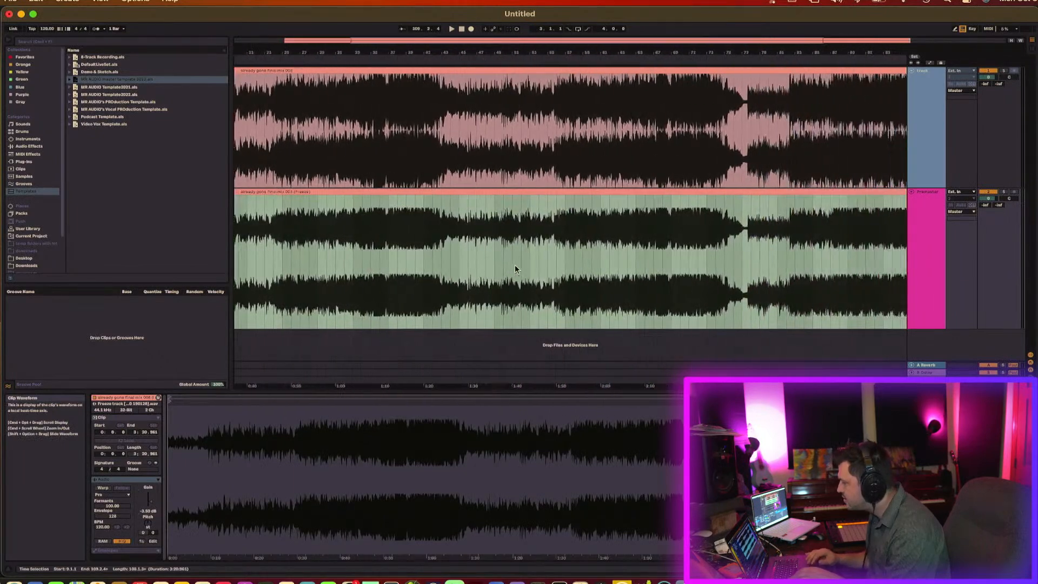
{"action": "scroll", "coordinate": [515, 269], "scroll_direction": "right", "scroll_amount": 5}
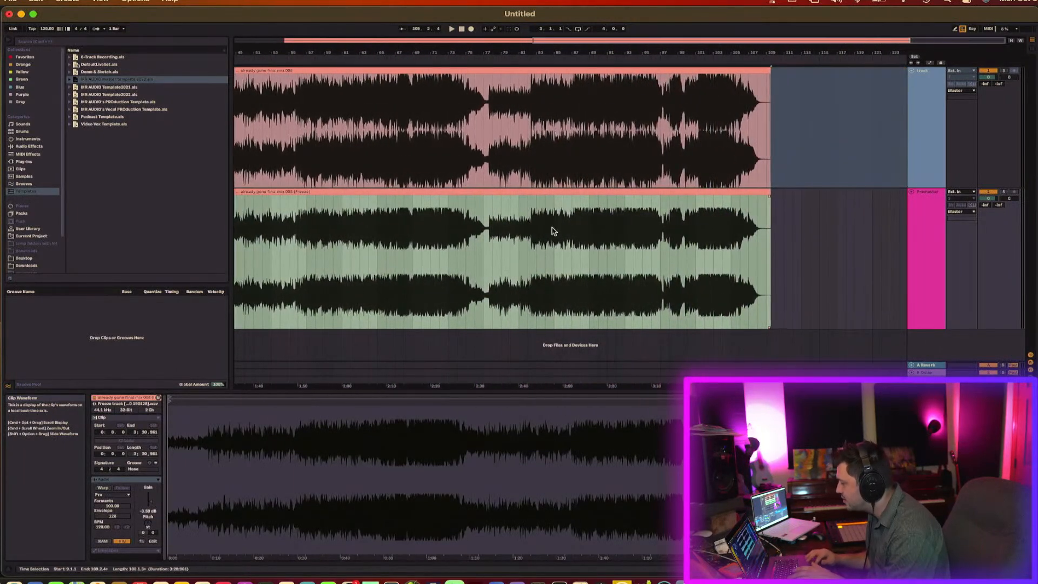
{"action": "scroll", "coordinate": [704, 270], "scroll_direction": "left", "scroll_amount": 7}
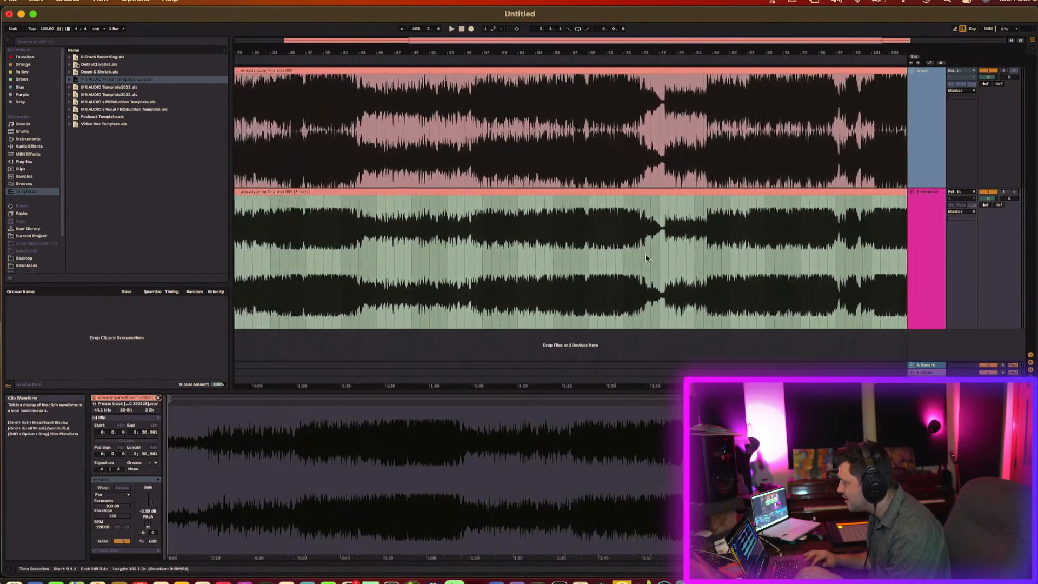
{"action": "scroll", "coordinate": [560, 250], "scroll_direction": "left", "scroll_amount": 4}
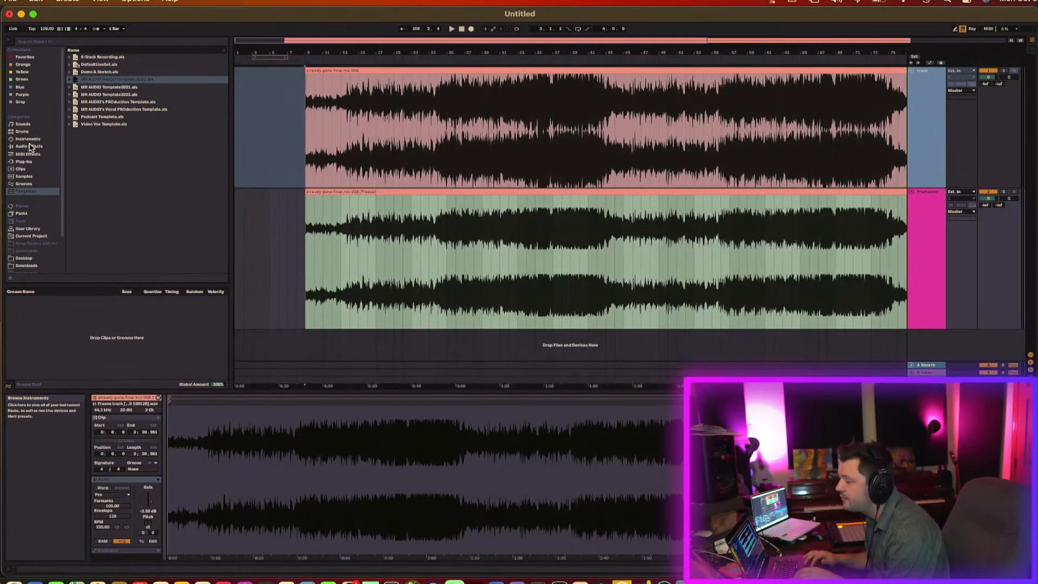
Load the VST3 Shadow Hills Mastering Compressor from Plugin Alliance onto the Premaster track and delete the BUSTERse device ahead of it
{"action": "left_click", "coordinate": [24, 162]}
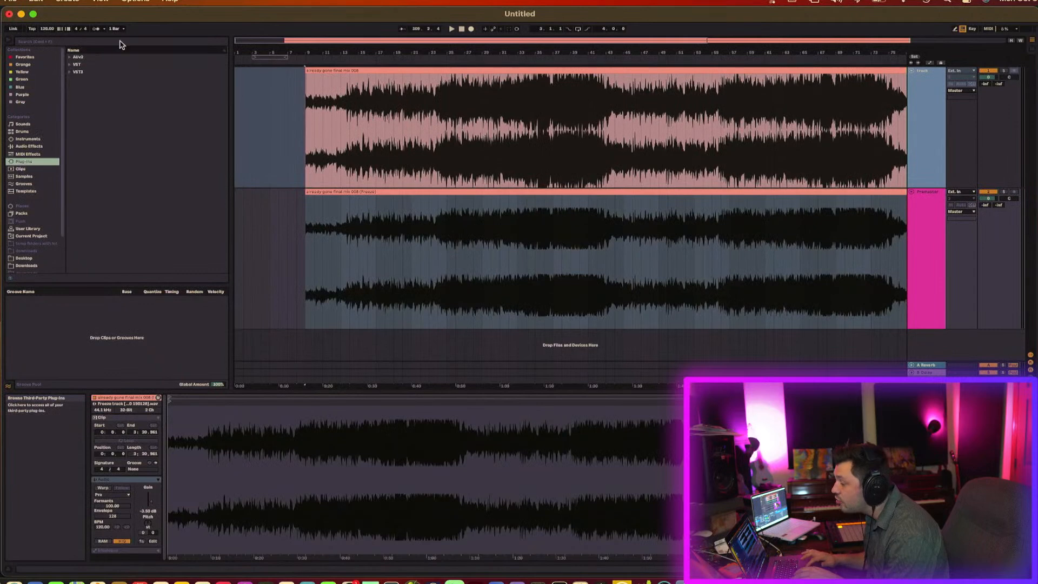
{"action": "left_click", "coordinate": [69, 72]}
{"action": "scroll", "coordinate": [106, 245], "scroll_direction": "down", "scroll_amount": 5}
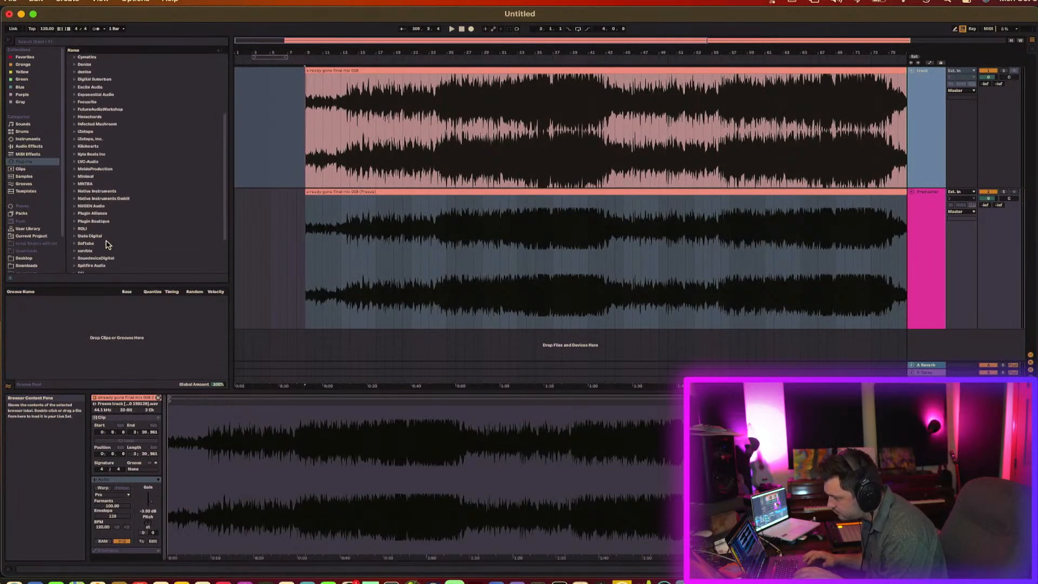
{"action": "left_click", "coordinate": [75, 214]}
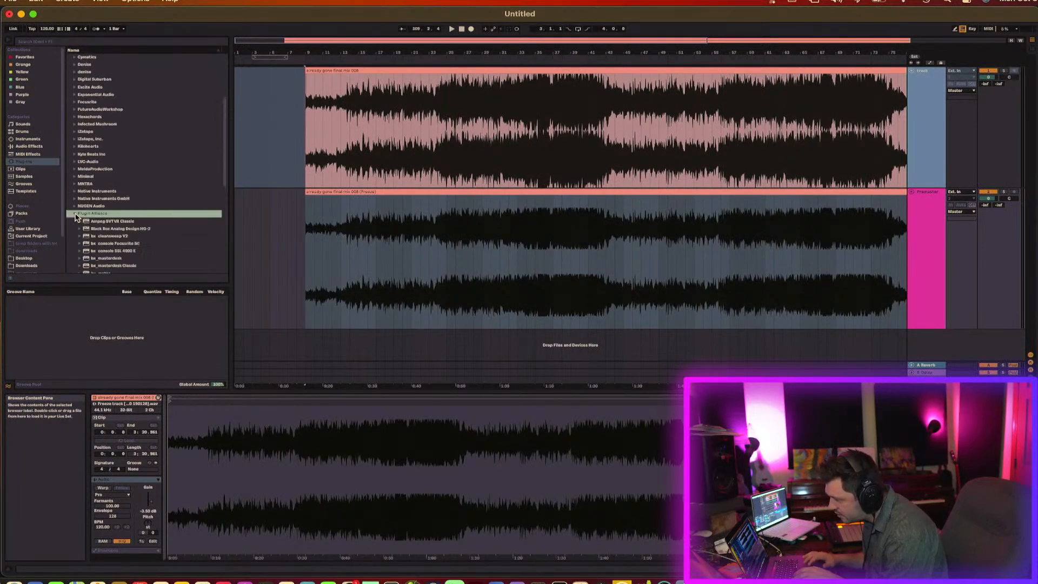
{"action": "scroll", "coordinate": [127, 160], "scroll_direction": "down", "scroll_amount": 4}
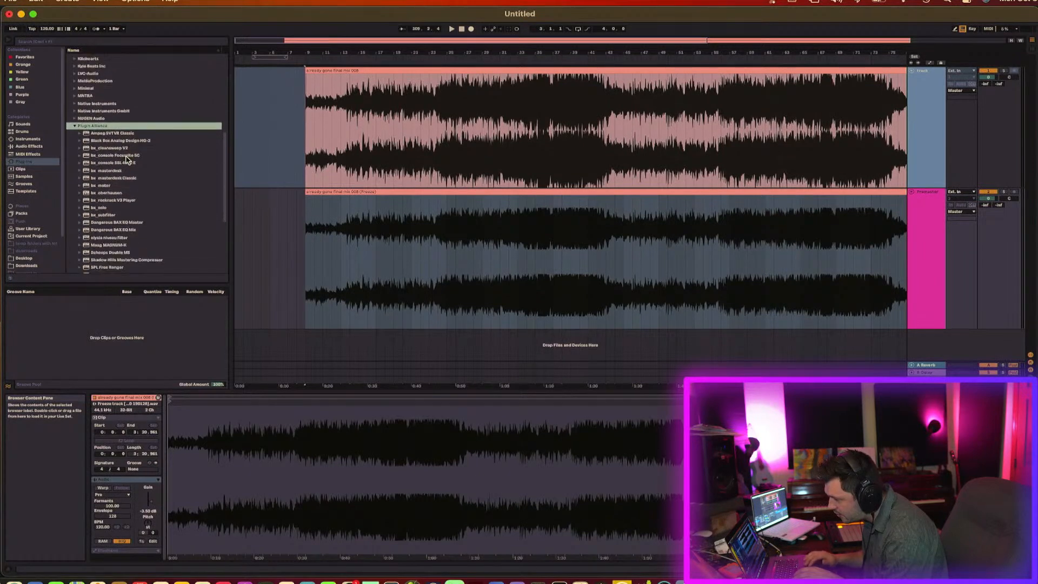
{"action": "left_click", "coordinate": [135, 261]}
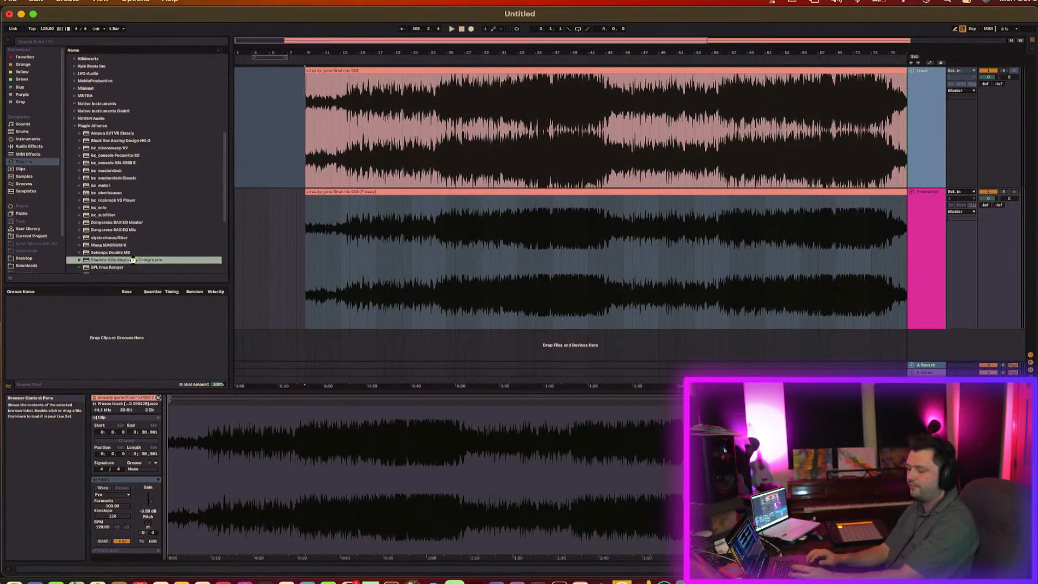
{"action": "double_click", "coordinate": [134, 260]}
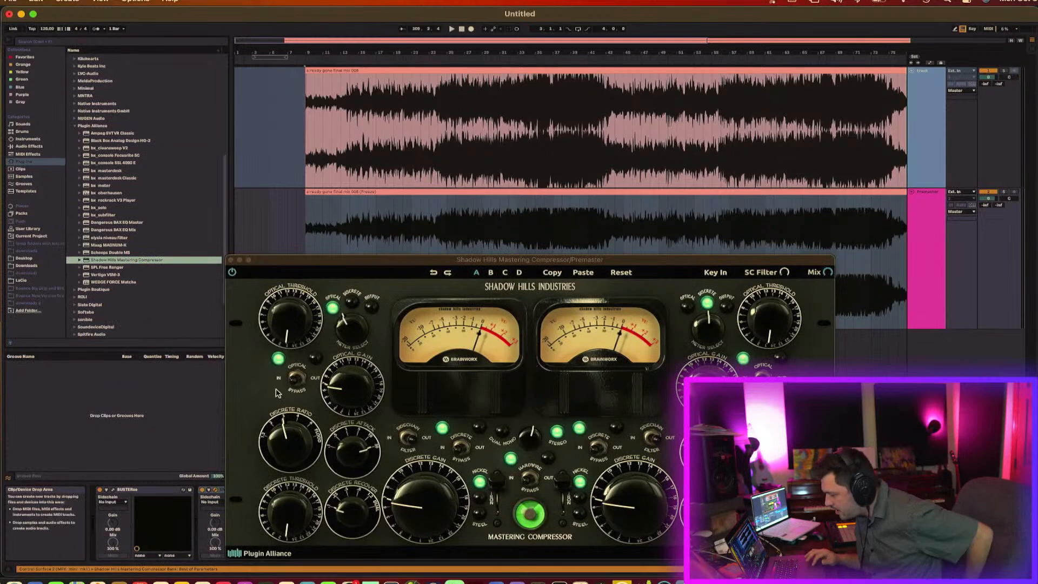
{"action": "left_click", "coordinate": [173, 491]}
{"action": "key", "text": "Delete"}
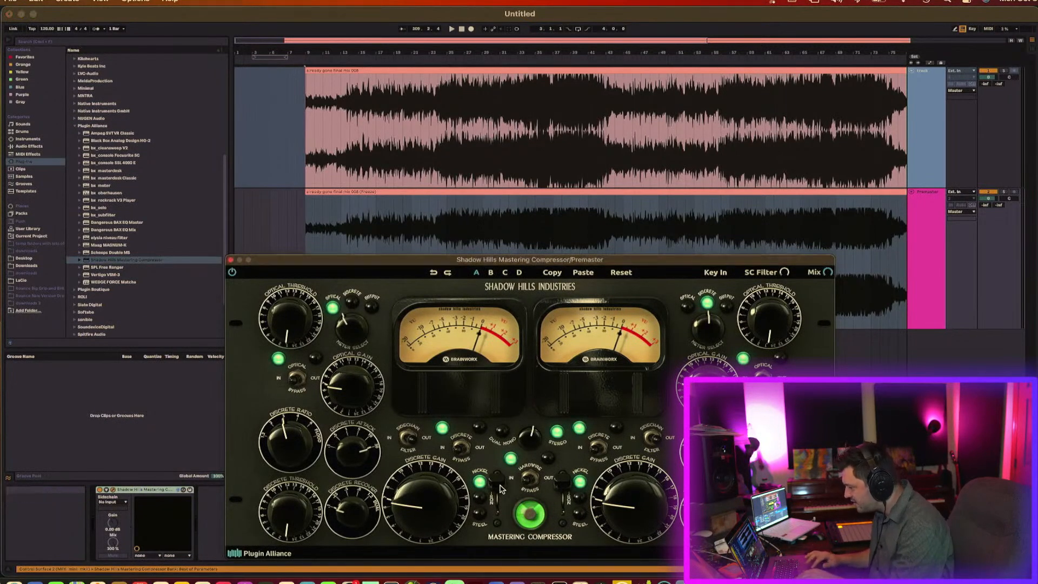
Switch the compressor's output transformers from Nickel to Iron and set the playback start to bar 34 on the Premaster clip
{"action": "left_click", "coordinate": [499, 502]}
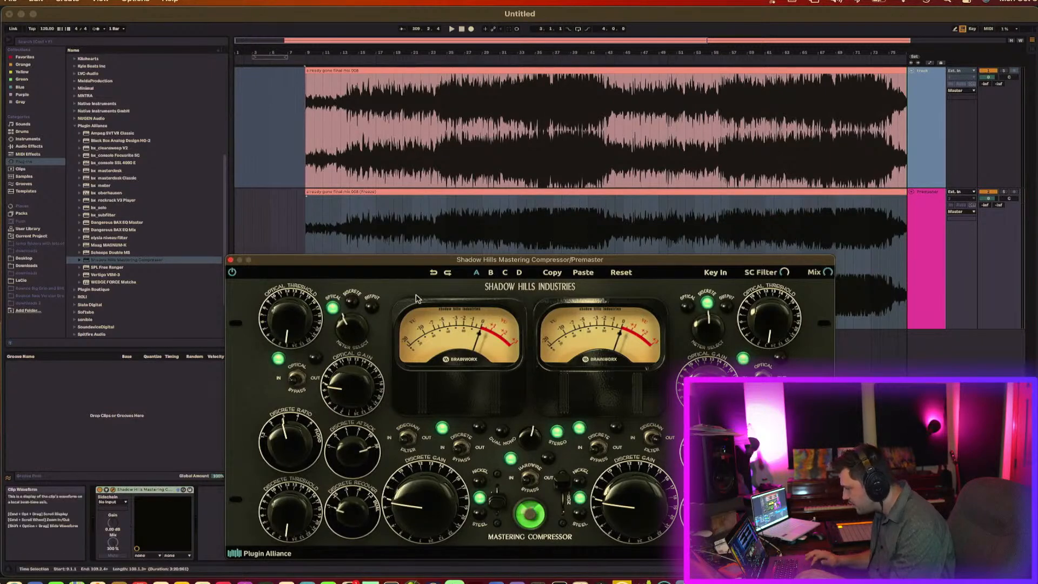
{"action": "left_click", "coordinate": [533, 232]}
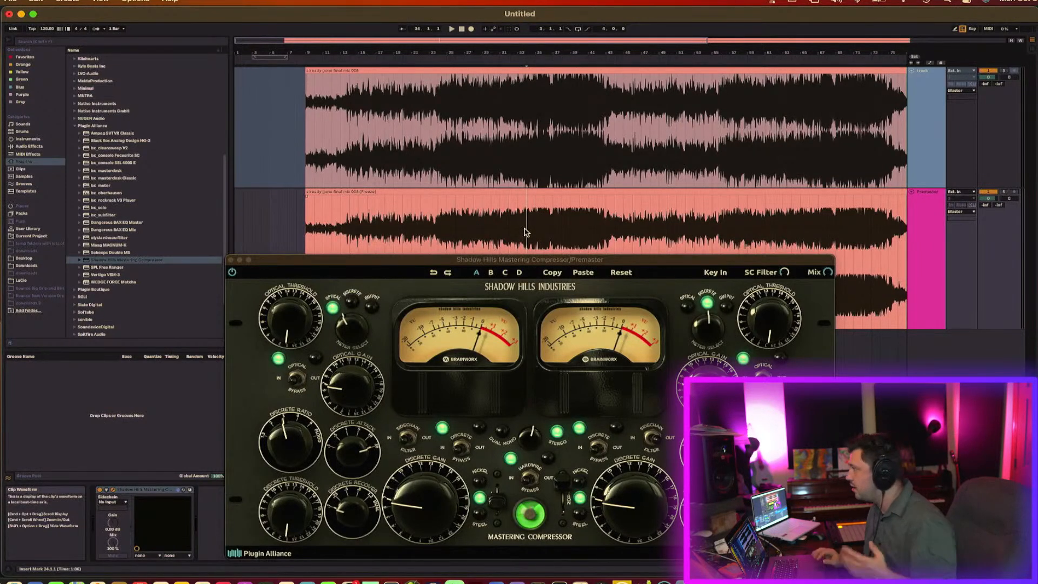
During playback, turn up the compressor's left-channel optical threshold and optical gain, then toggle the device to compare the sound
{"action": "key", "text": "space"}
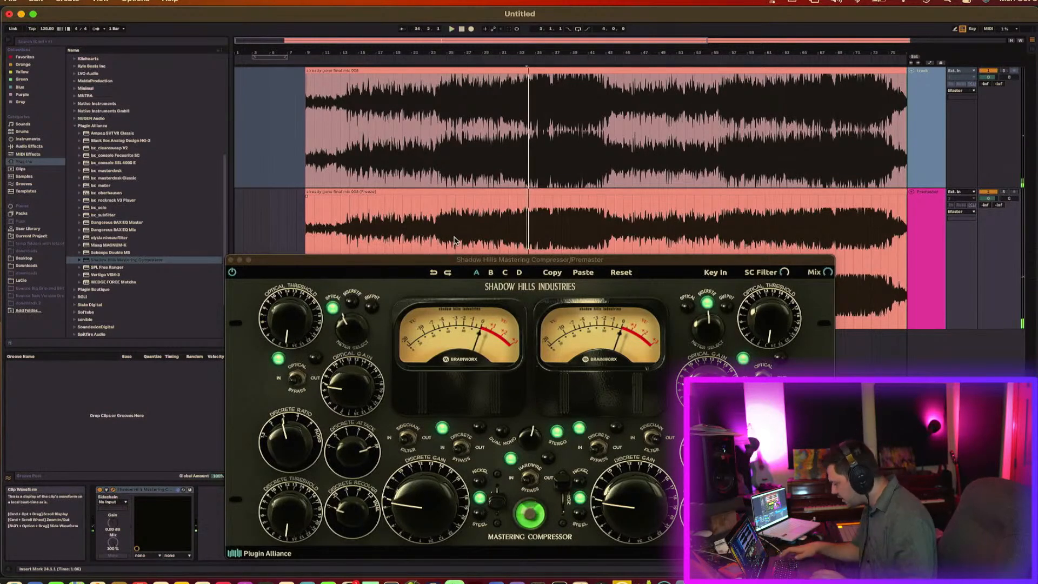
{"action": "key", "text": "XF86AudioRaiseVolume"}
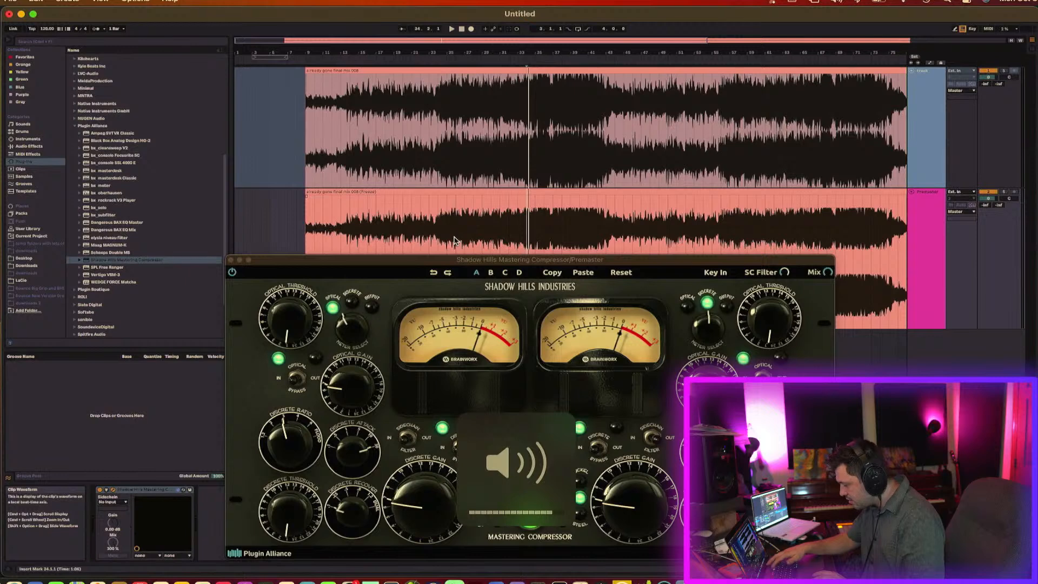
{"action": "key", "text": "XF86AudioLowerVolume"}
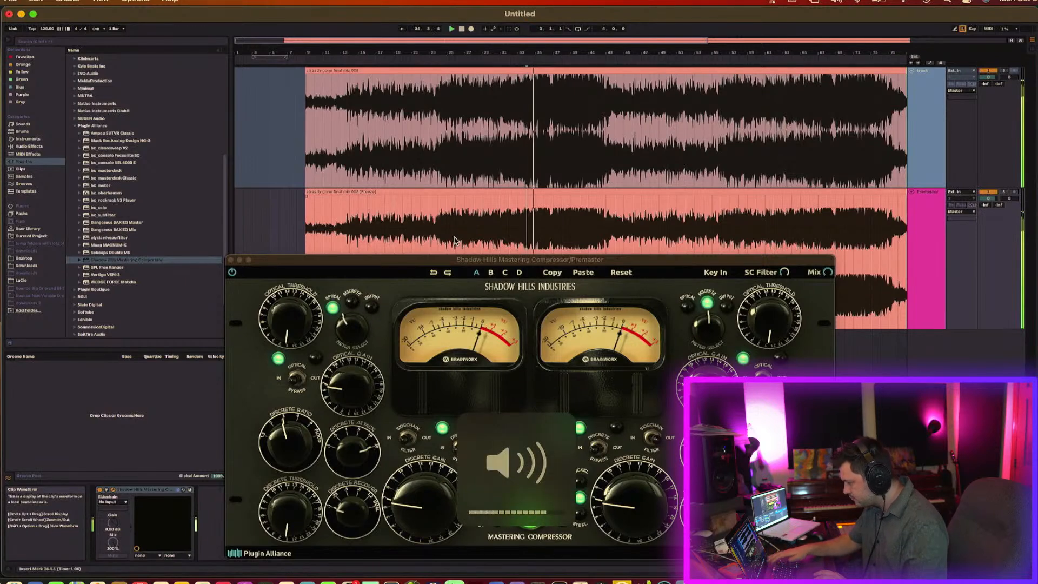
{"action": "left_click_drag", "start_coordinate": [296, 327], "coordinate": [303, 234]}
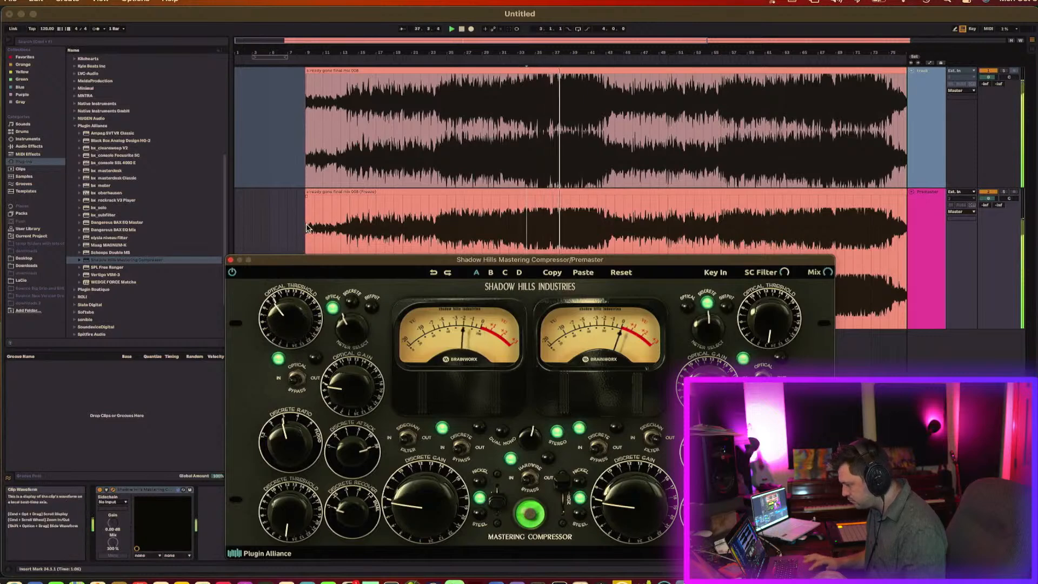
{"action": "left_click_drag", "start_coordinate": [346, 385], "coordinate": [348, 371]}
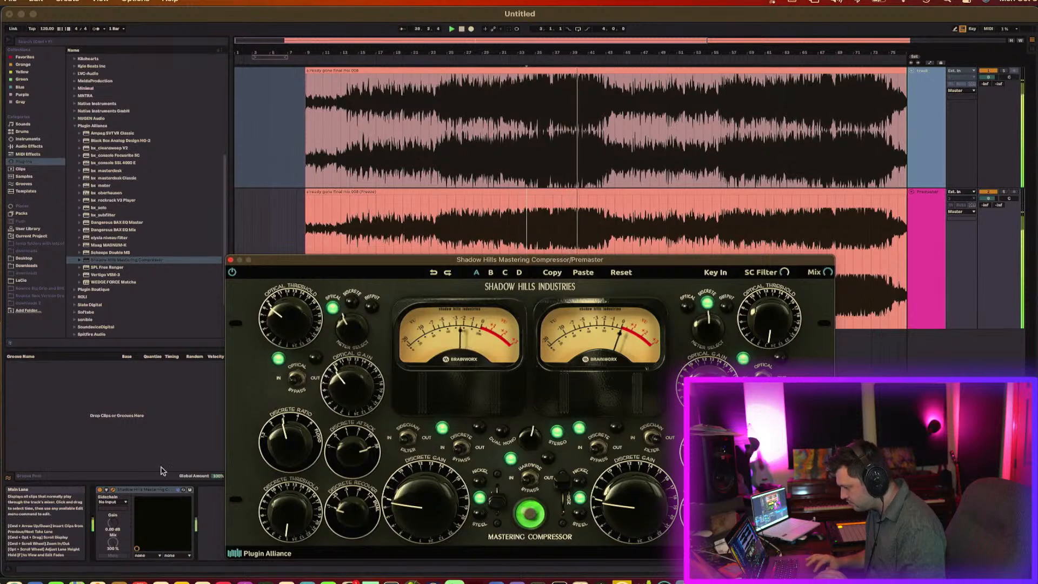
{"action": "left_click", "coordinate": [97, 491]}
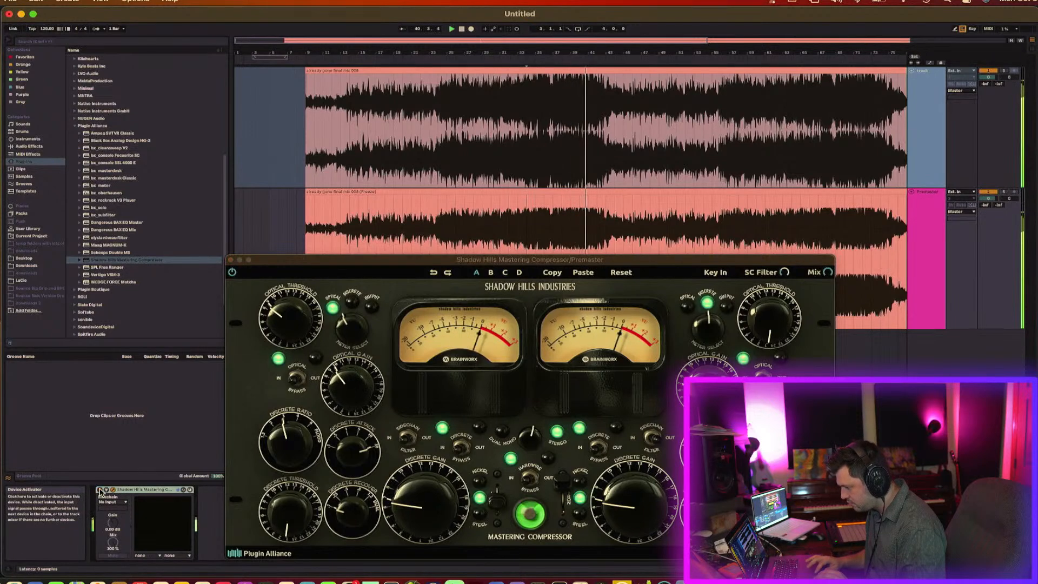
Lower the left-channel discrete ratio, turn up its discrete threshold and gain during playback, then compare with the device bypassed
{"action": "left_click_drag", "start_coordinate": [284, 440], "coordinate": [285, 461]}
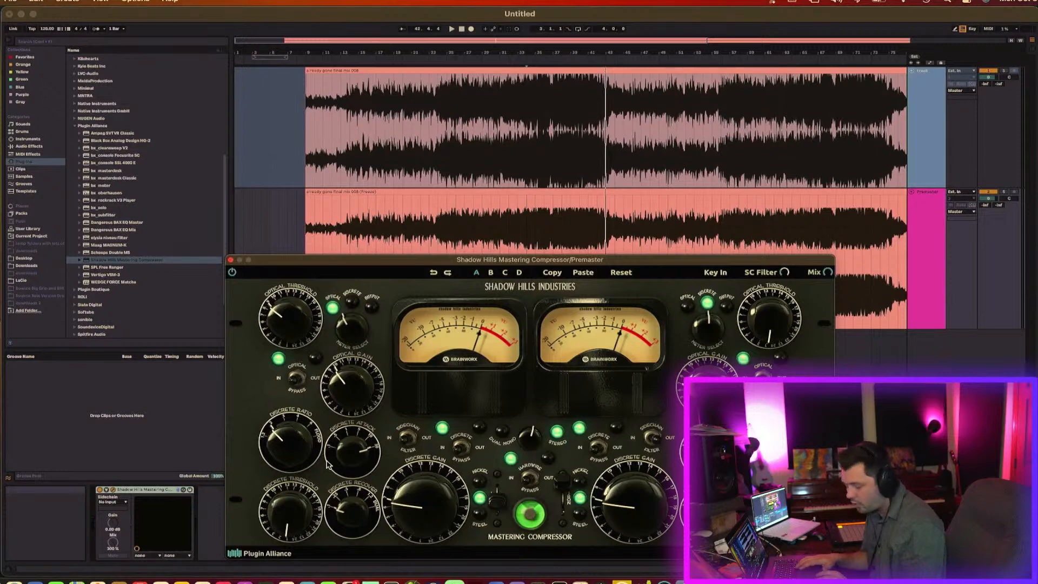
{"action": "key", "text": "space"}
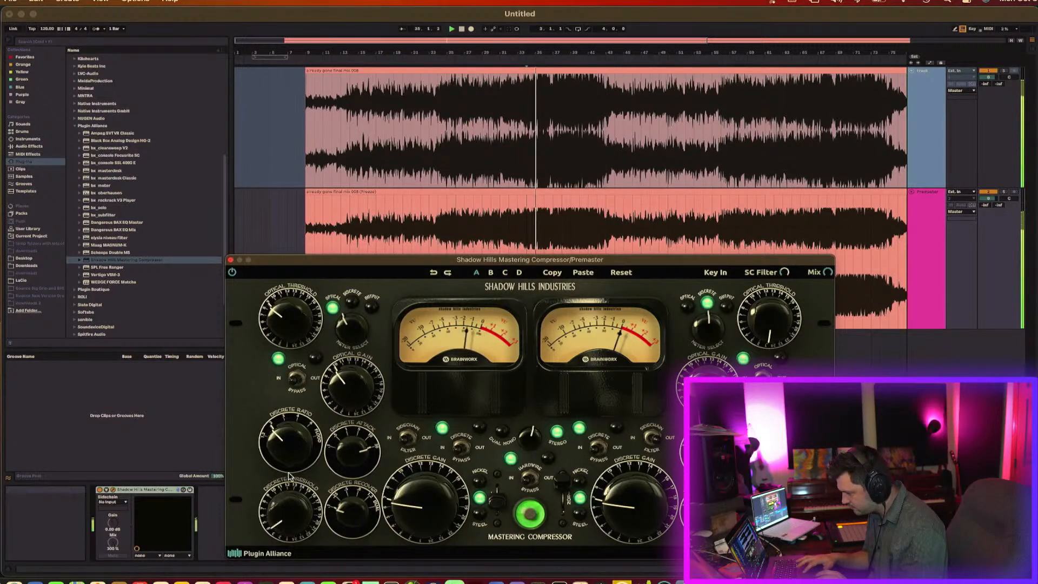
{"action": "left_click_drag", "start_coordinate": [287, 498], "coordinate": [303, 441]}
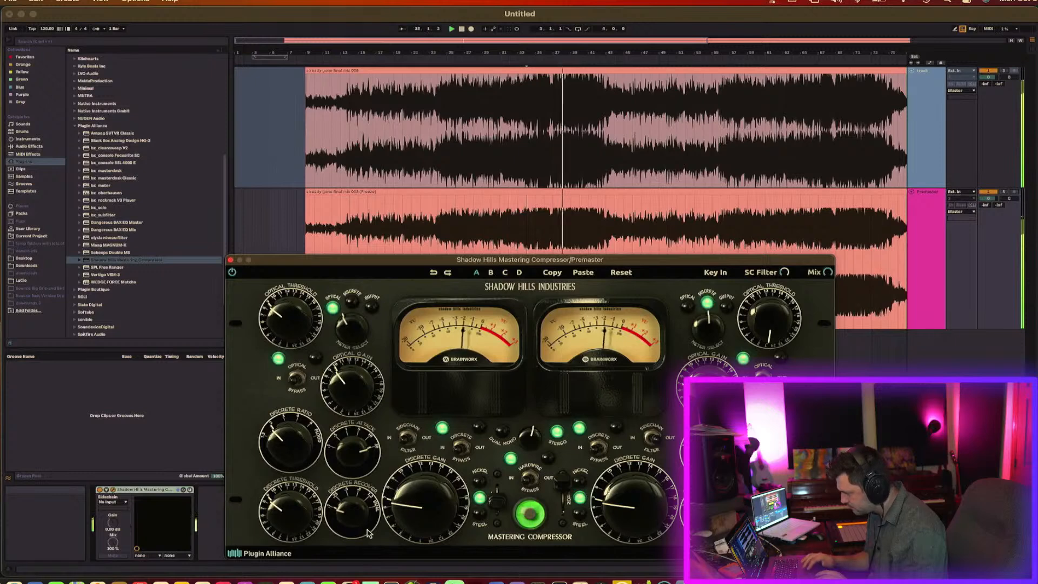
{"action": "left_click_drag", "start_coordinate": [426, 506], "coordinate": [429, 489]}
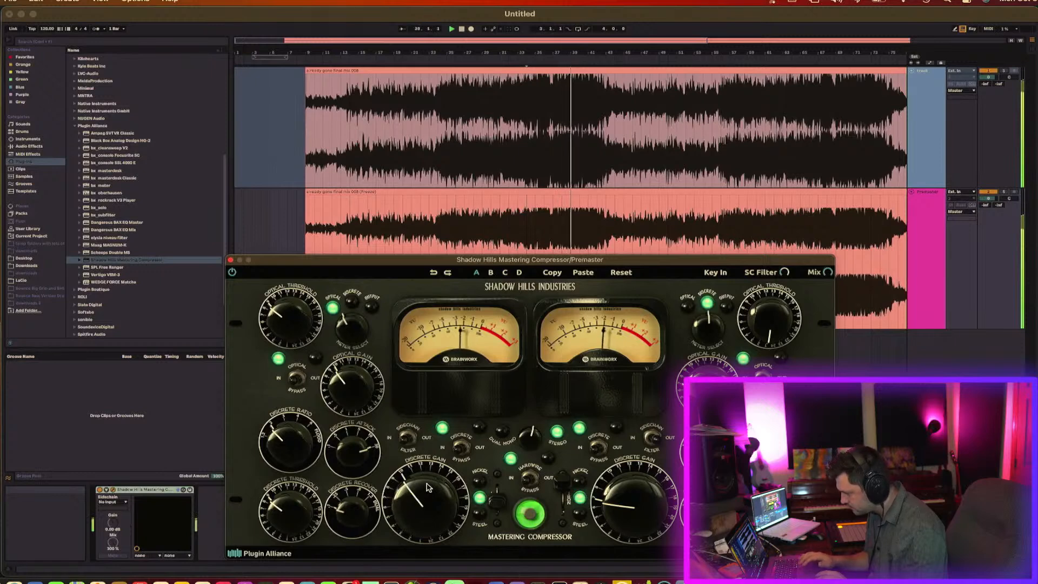
{"action": "left_click", "coordinate": [100, 491]}
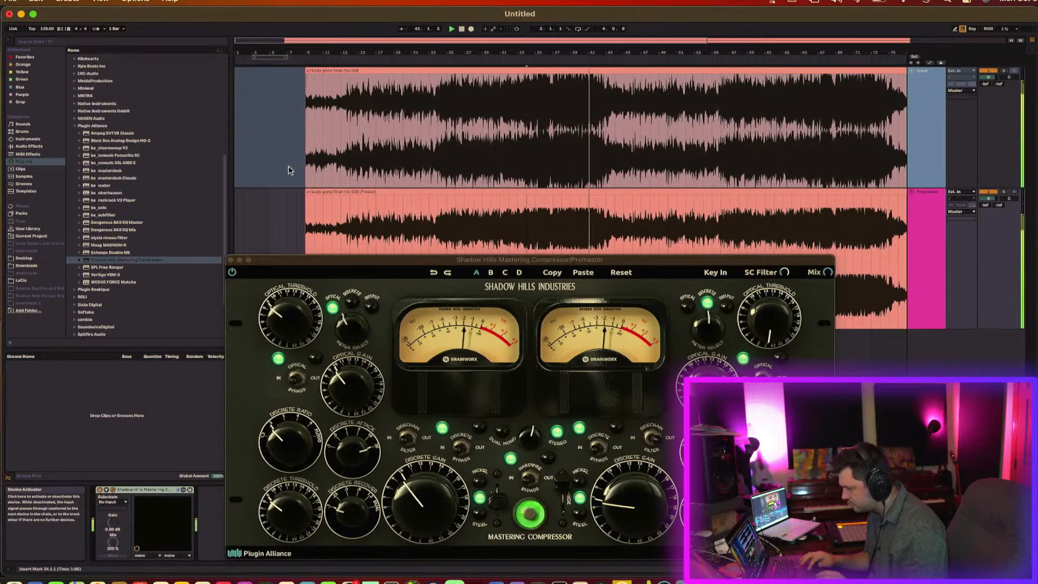
{"action": "left_click", "coordinate": [230, 261]}
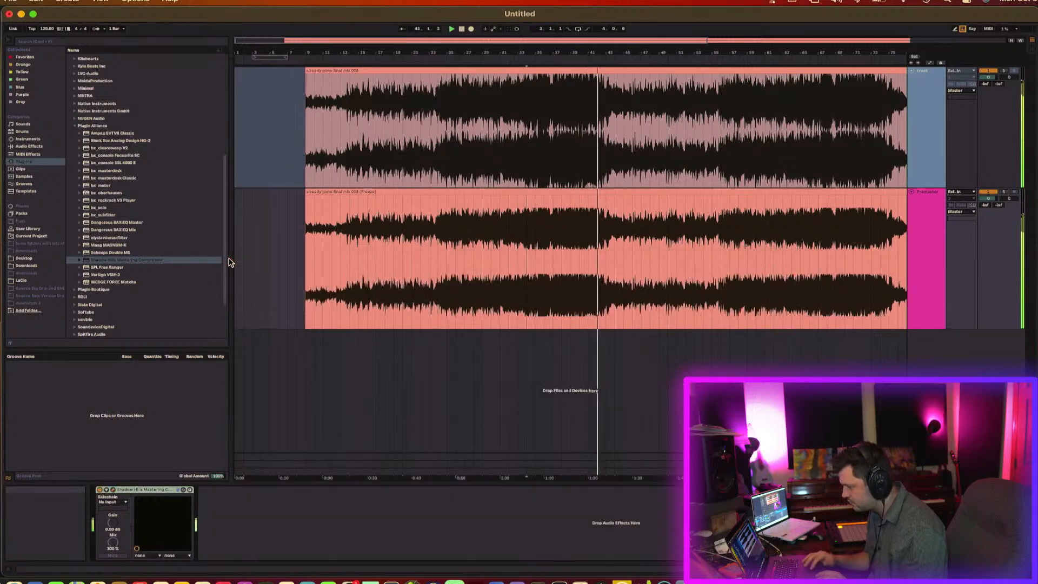
Reopen the compressor window, move it clear of the end of the Premaster clip and play the song from bar 34
{"action": "left_click", "coordinate": [113, 489]}
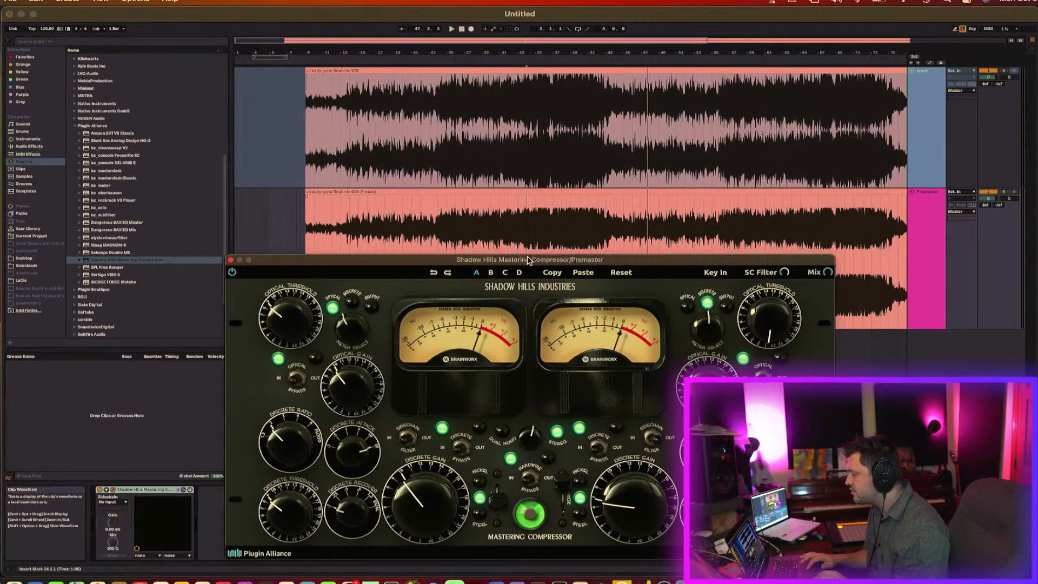
{"action": "left_click_drag", "start_coordinate": [527, 260], "coordinate": [397, 122]}
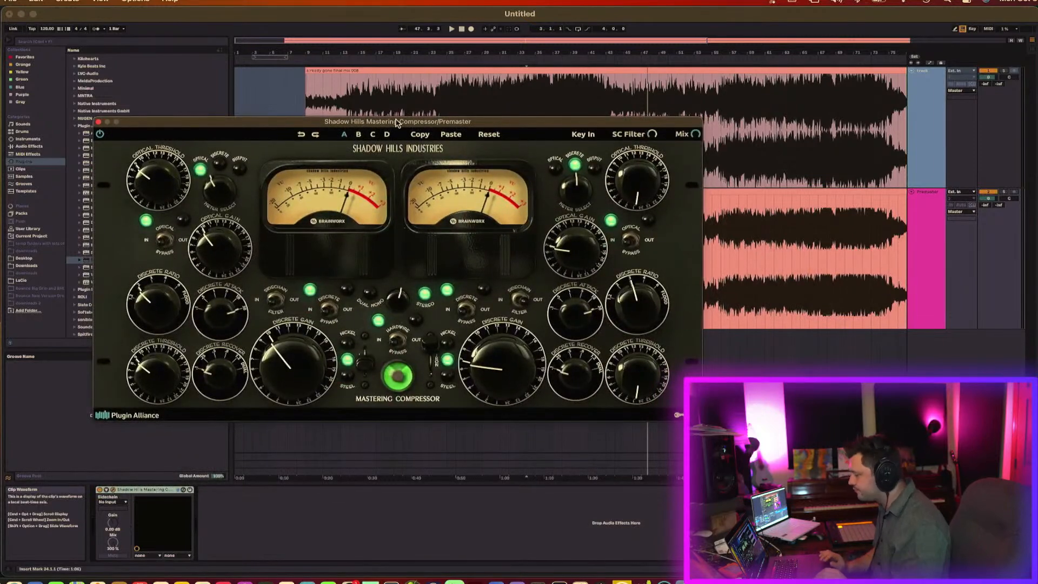
{"action": "key", "text": "space"}
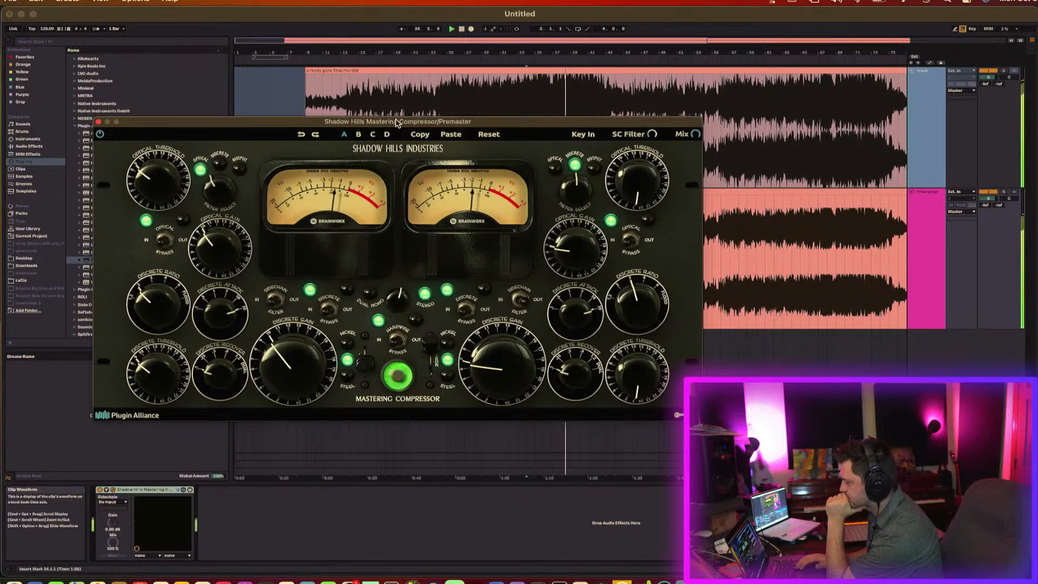
Audition the compressed Premaster clip around the breakdown from bar 97
{"action": "left_click", "coordinate": [739, 276]}
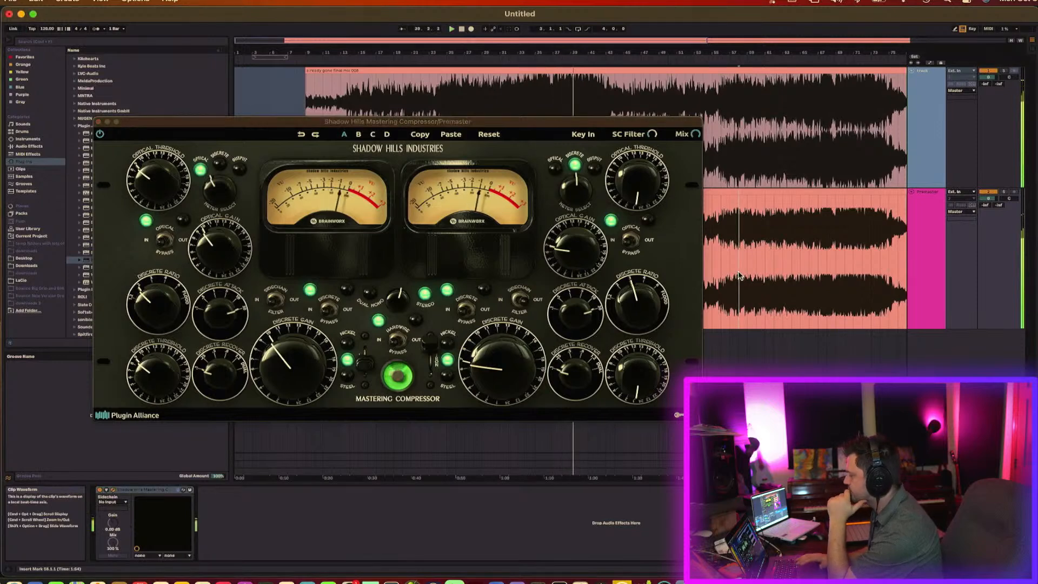
{"action": "scroll", "coordinate": [739, 276], "scroll_direction": "right", "scroll_amount": 10}
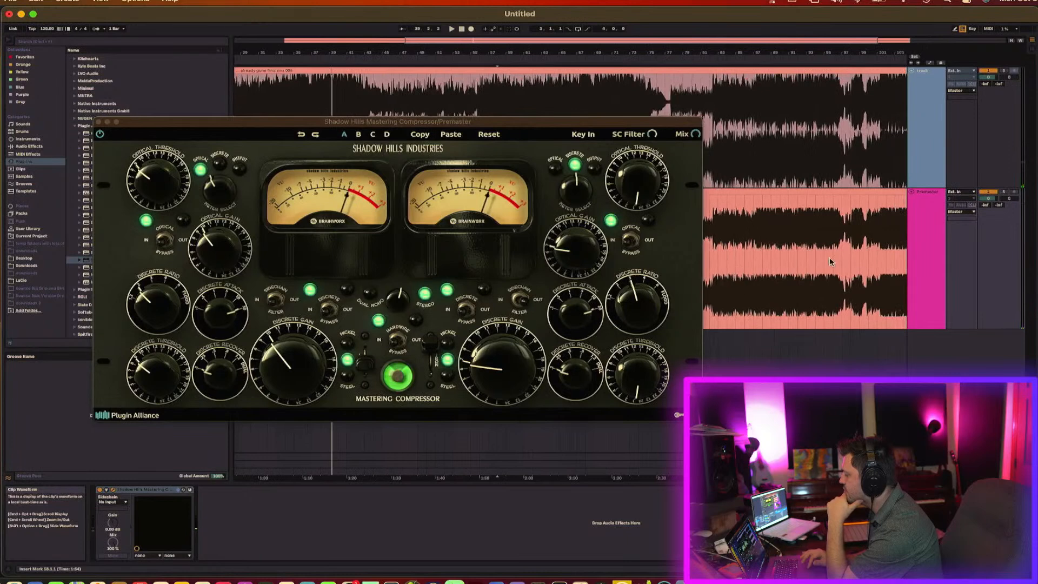
{"action": "left_click", "coordinate": [844, 254]}
{"action": "key", "text": "space"}
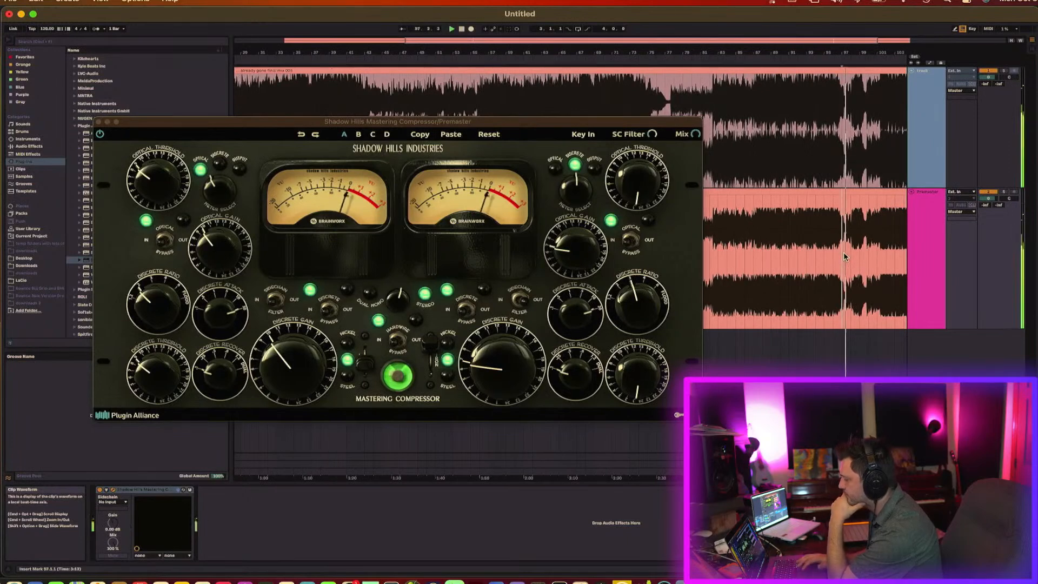
{"action": "scroll", "coordinate": [830, 314], "scroll_direction": "right", "scroll_amount": 2}
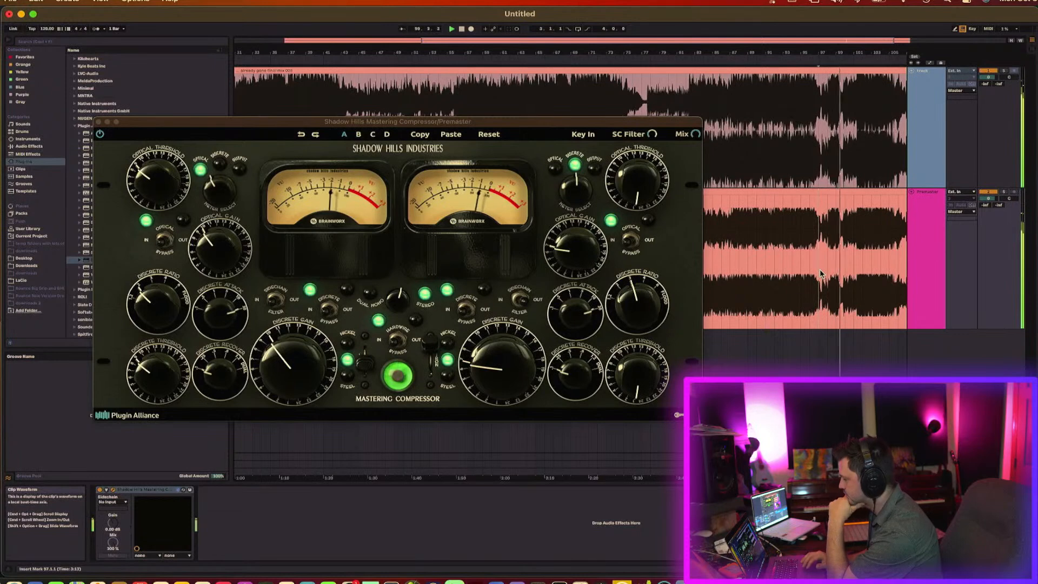
{"action": "key", "text": "space"}
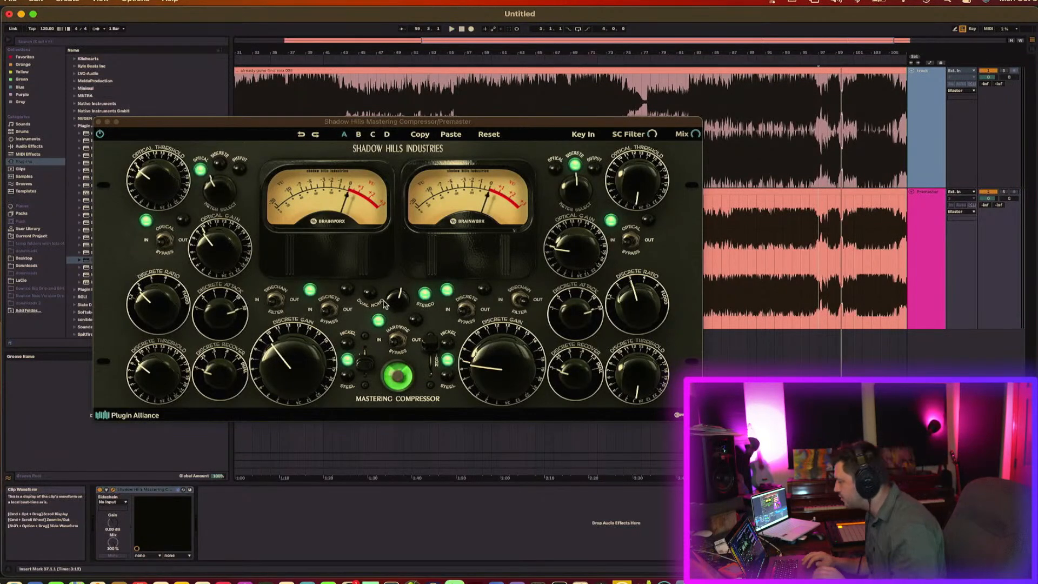
{"action": "left_click", "coordinate": [822, 271]}
{"action": "key", "text": "space"}
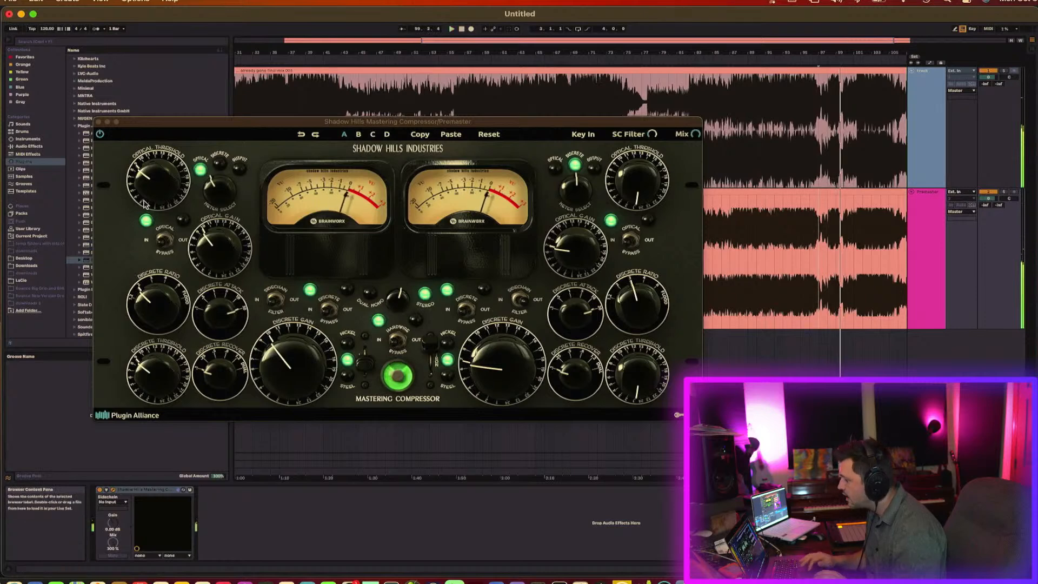
Mute the original mix track and compare the Premaster track from bar 97 with the compressor bypassed and active
{"action": "left_click", "coordinate": [99, 121]}
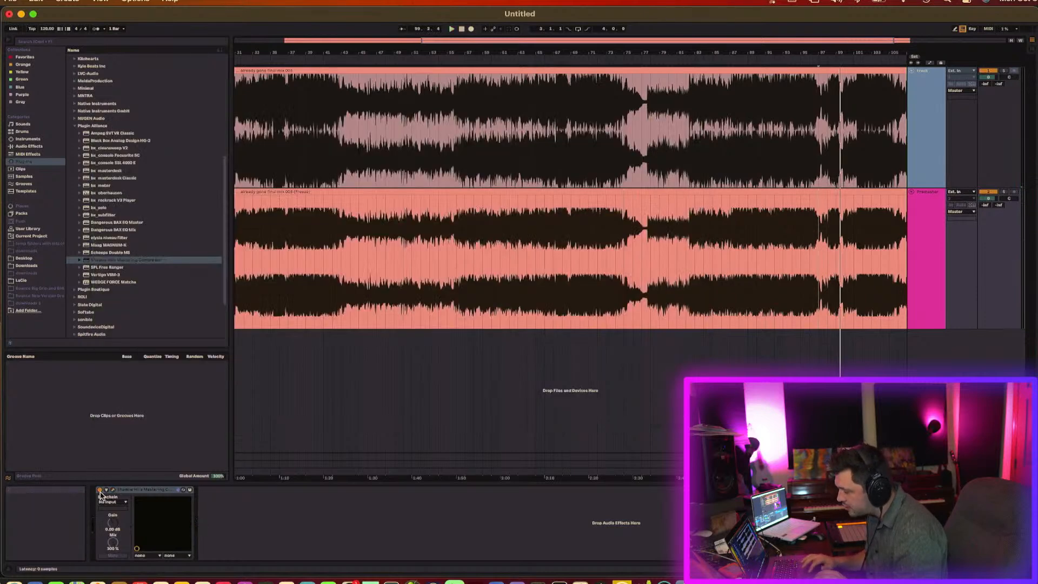
{"action": "left_click", "coordinate": [989, 71]}
{"action": "left_click", "coordinate": [822, 189]}
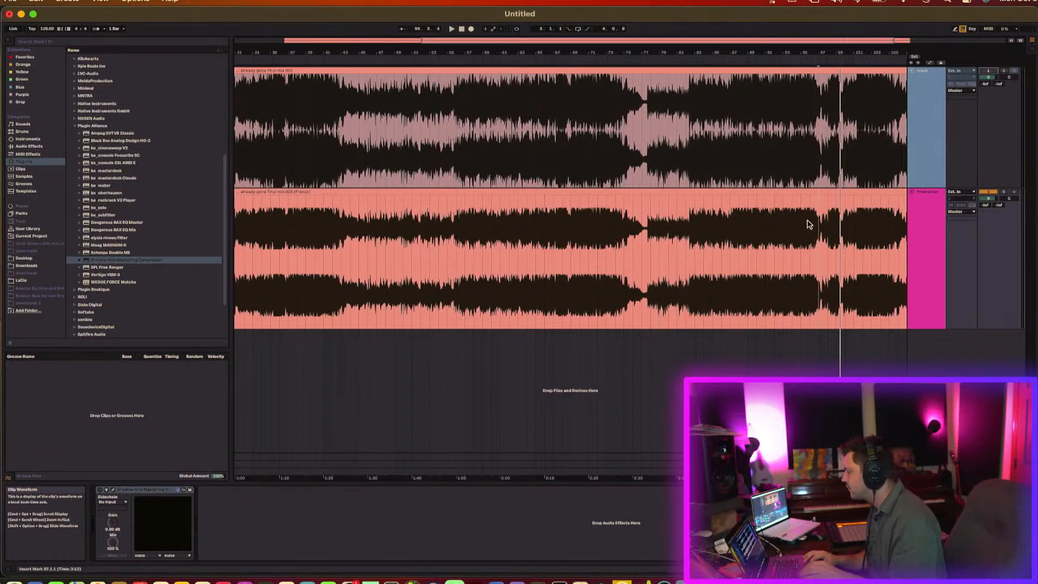
{"action": "key", "text": "space"}
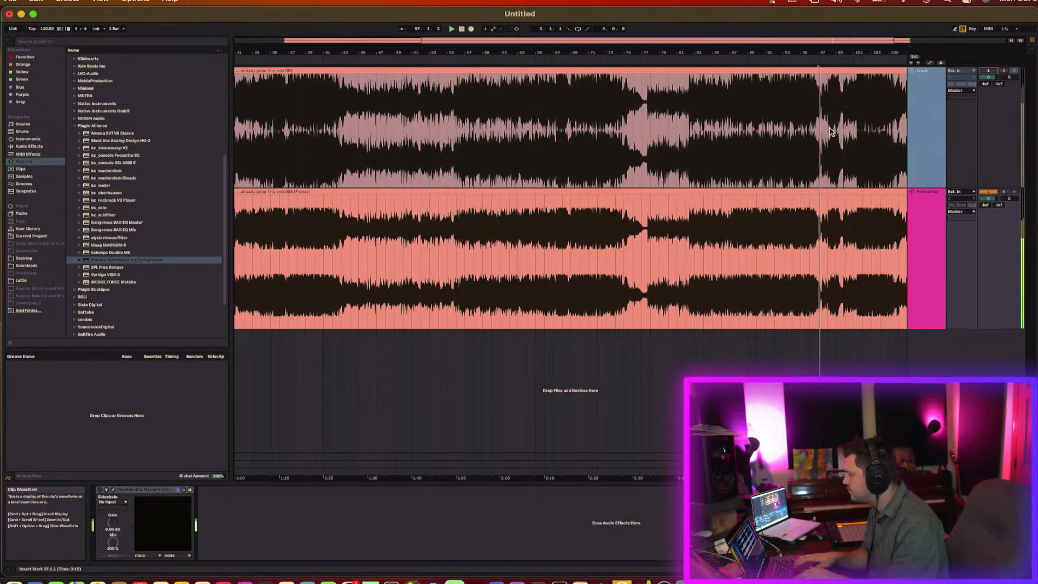
{"action": "left_click", "coordinate": [928, 226]}
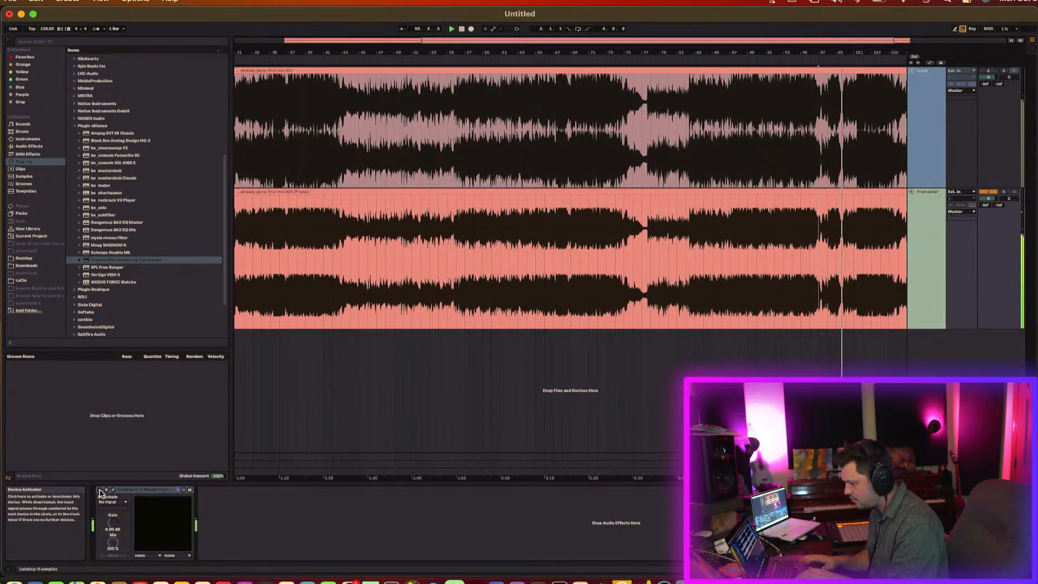
{"action": "left_click", "coordinate": [100, 491]}
{"action": "key", "text": "space"}
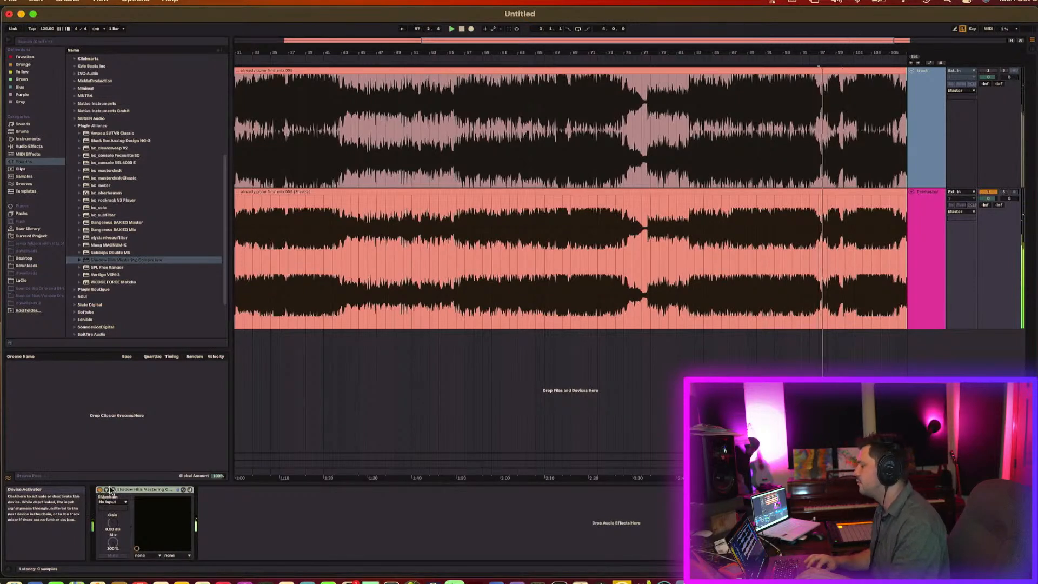
Set the playback start to bar 98, then solo the original mix track and play it
{"action": "left_click", "coordinate": [912, 70]}
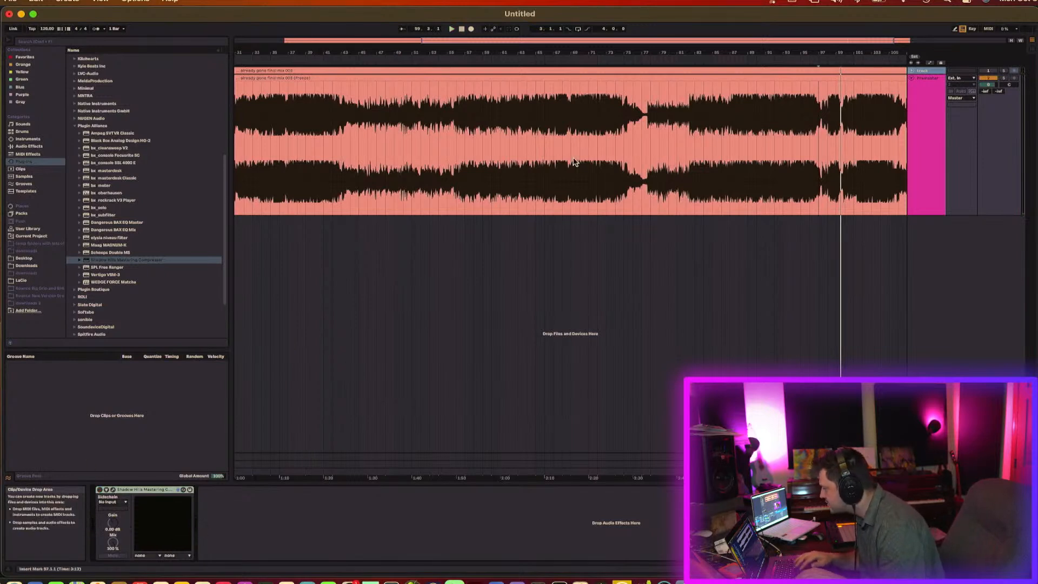
{"action": "left_click", "coordinate": [829, 146]}
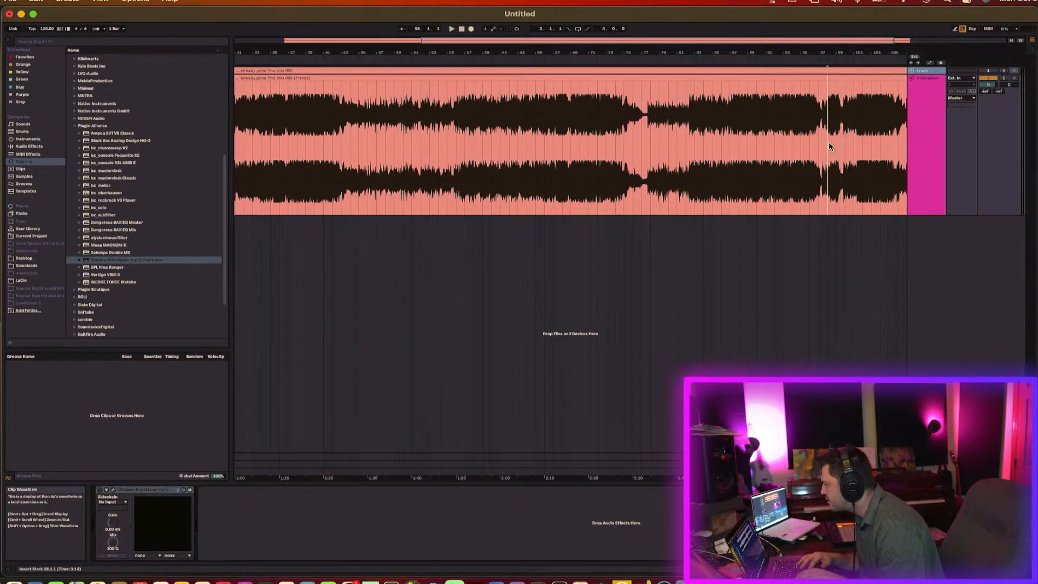
{"action": "left_click", "coordinate": [922, 188]}
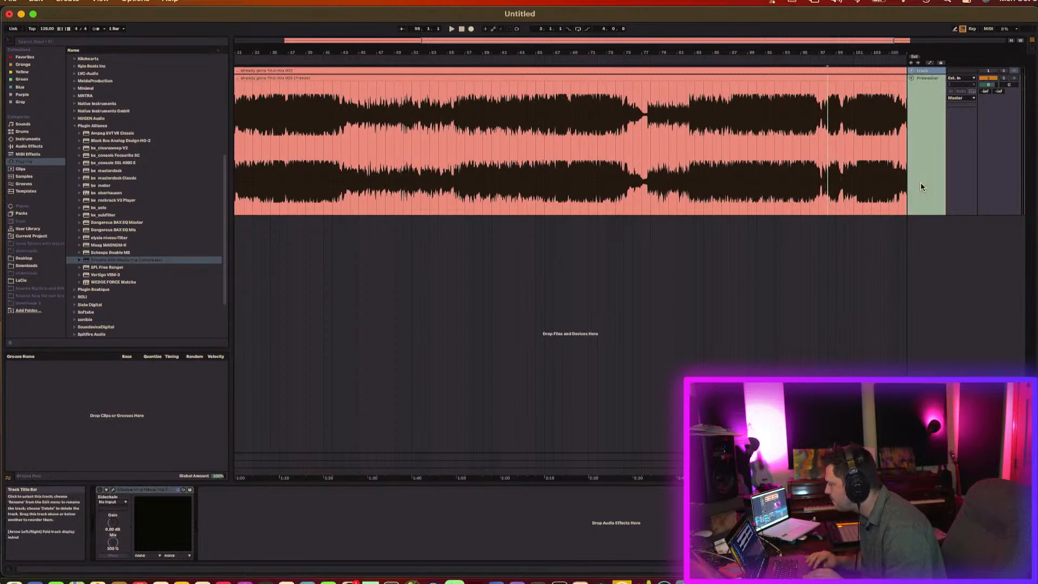
{"action": "left_click", "coordinate": [912, 71]}
{"action": "left_click", "coordinate": [1001, 71]}
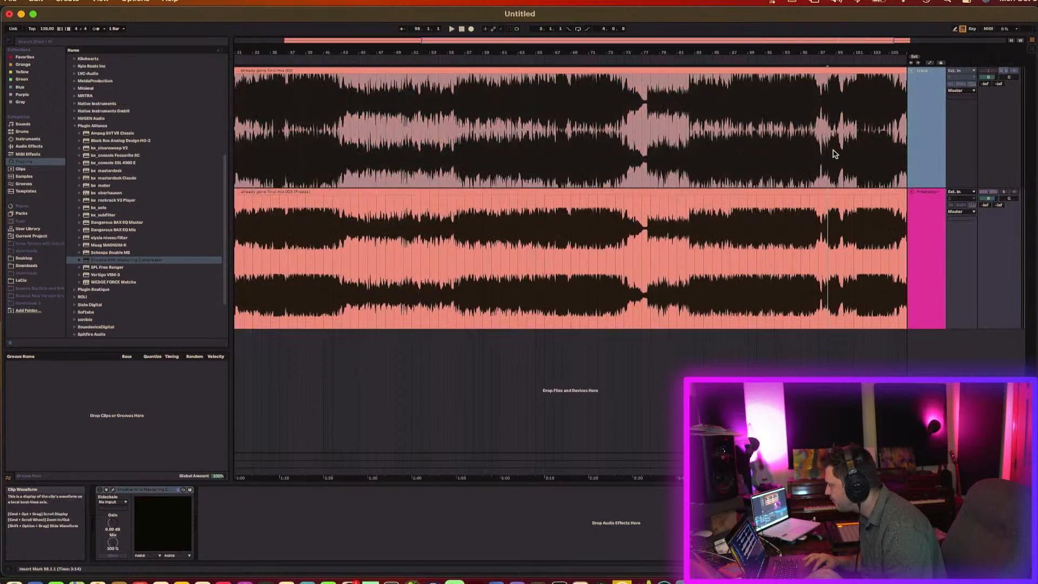
{"action": "left_click", "coordinate": [937, 199]}
{"action": "key", "text": "space"}
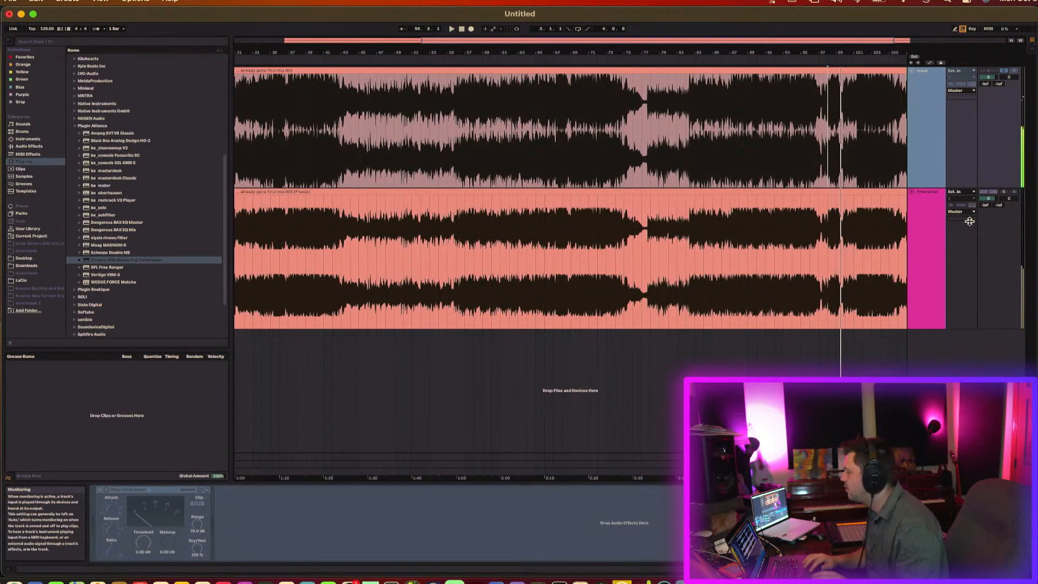
Solo the Premaster track and listen from bar 98, switching its Shadow Hills compressor back on
{"action": "left_click", "coordinate": [1005, 193]}
{"action": "key", "text": "space"}
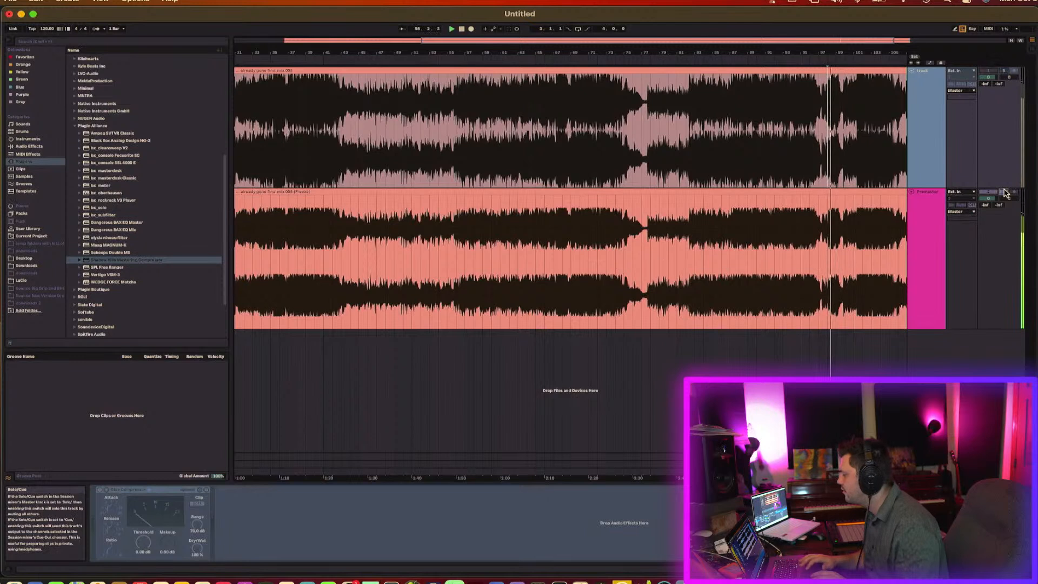
{"action": "left_click", "coordinate": [942, 257]}
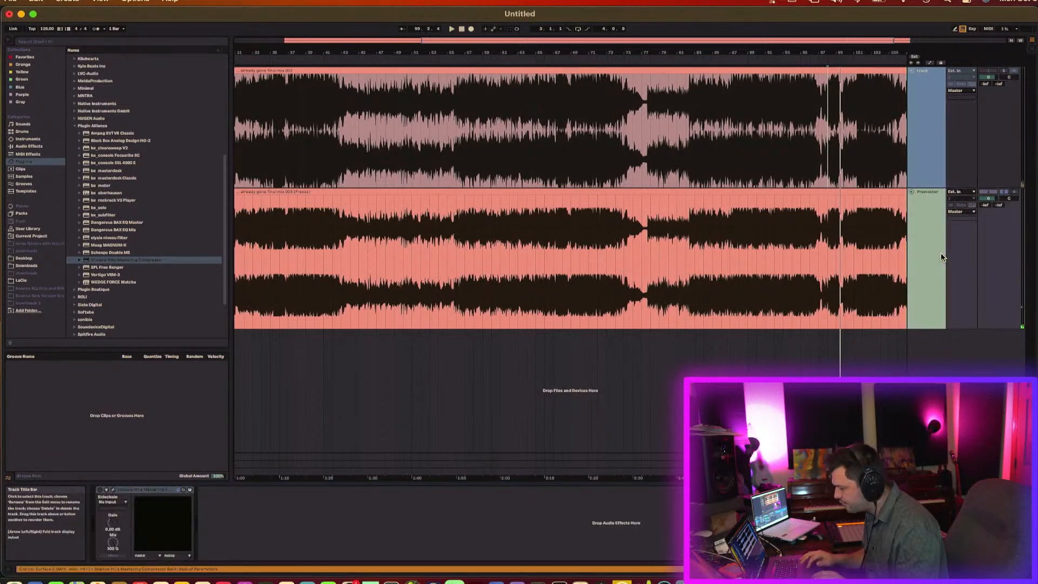
{"action": "left_click", "coordinate": [99, 490]}
{"action": "key", "text": "space"}
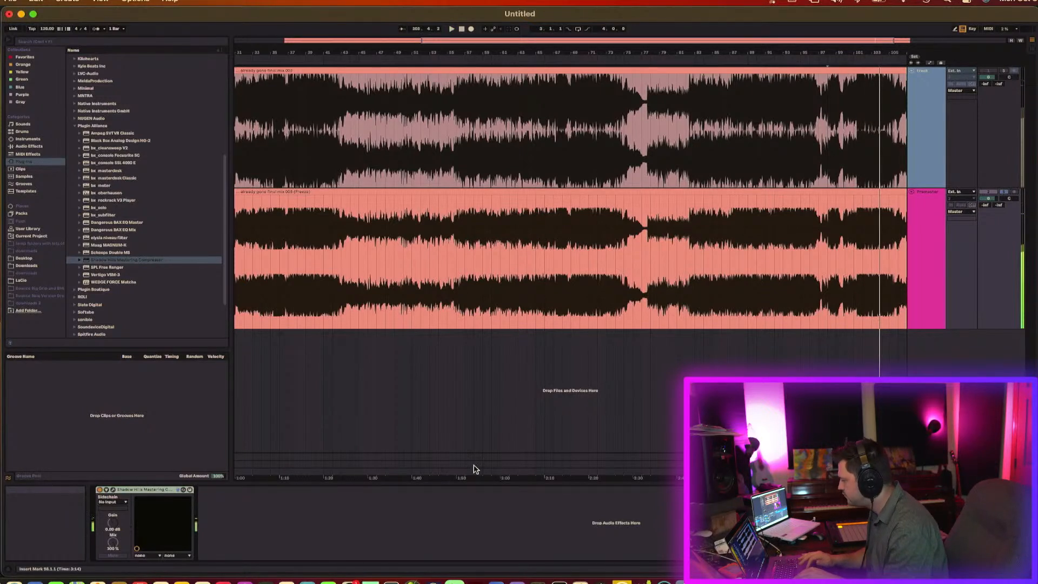
{"action": "left_click", "coordinate": [934, 296]}
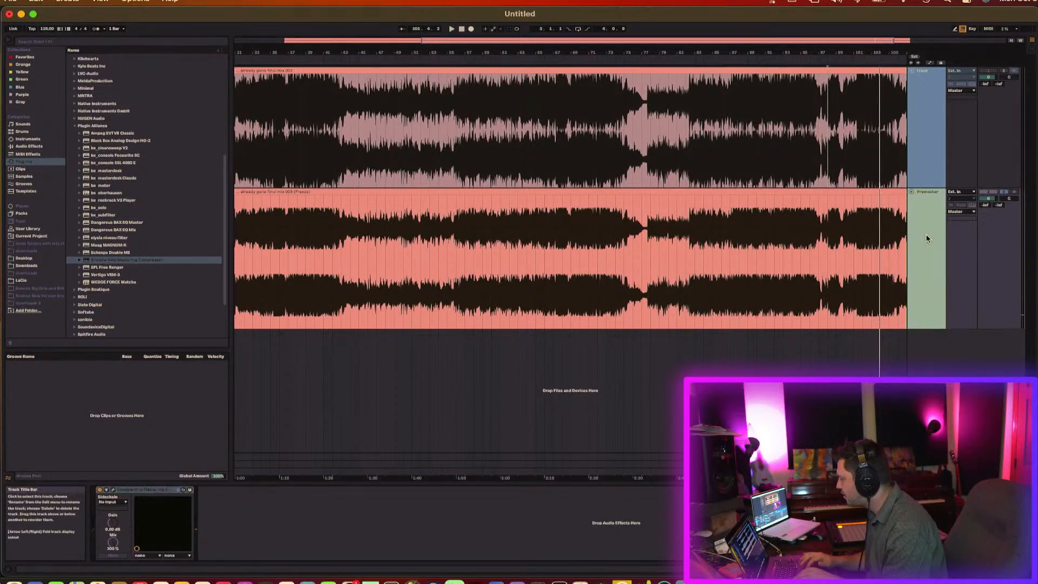
Lower the original mix track's volume to match the Premaster track and compare both by toggling the original's solo from bar 98
{"action": "key", "text": "space"}
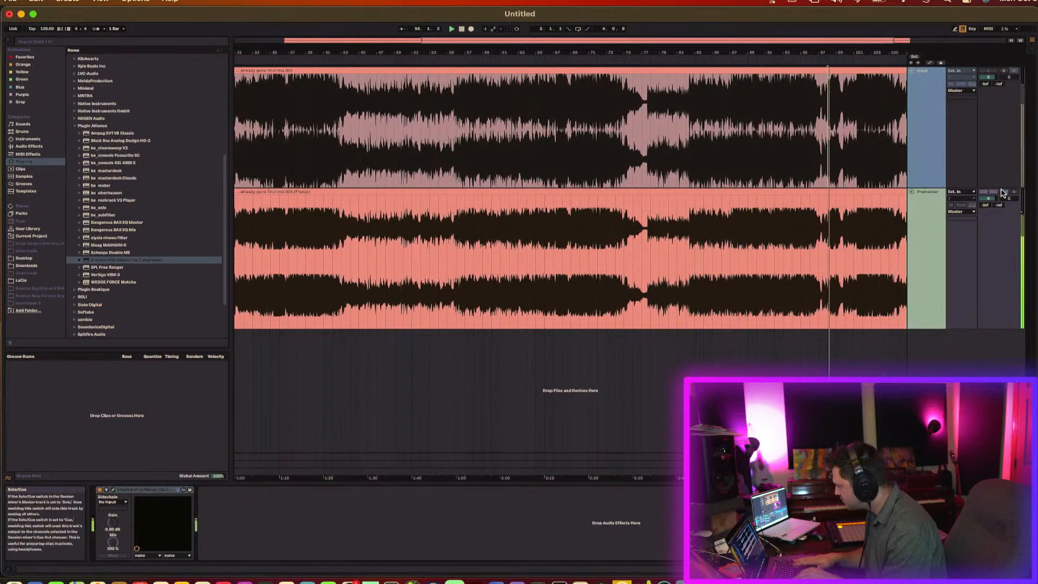
{"action": "left_click", "coordinate": [1005, 74]}
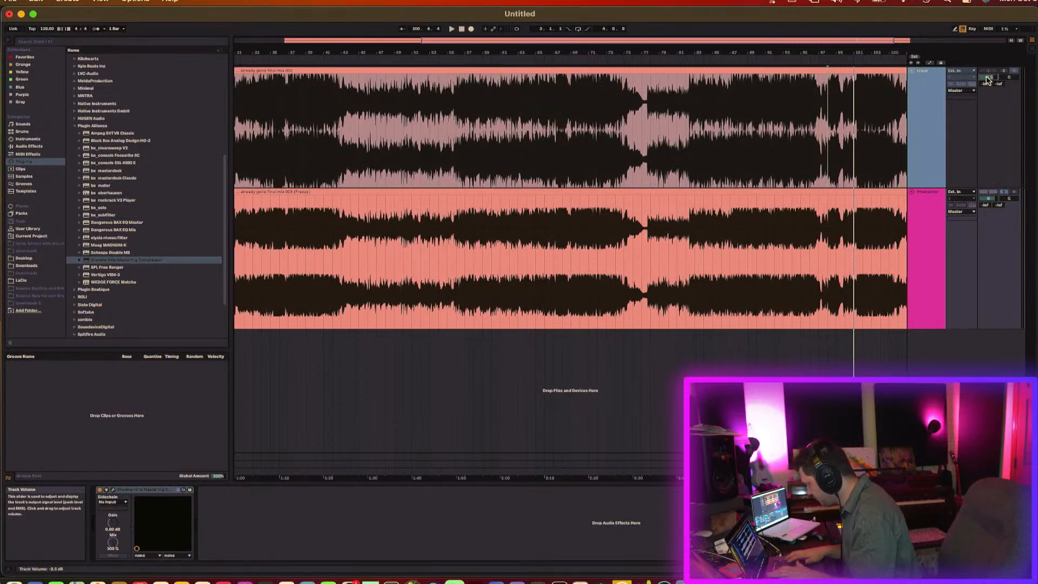
{"action": "key", "text": "space"}
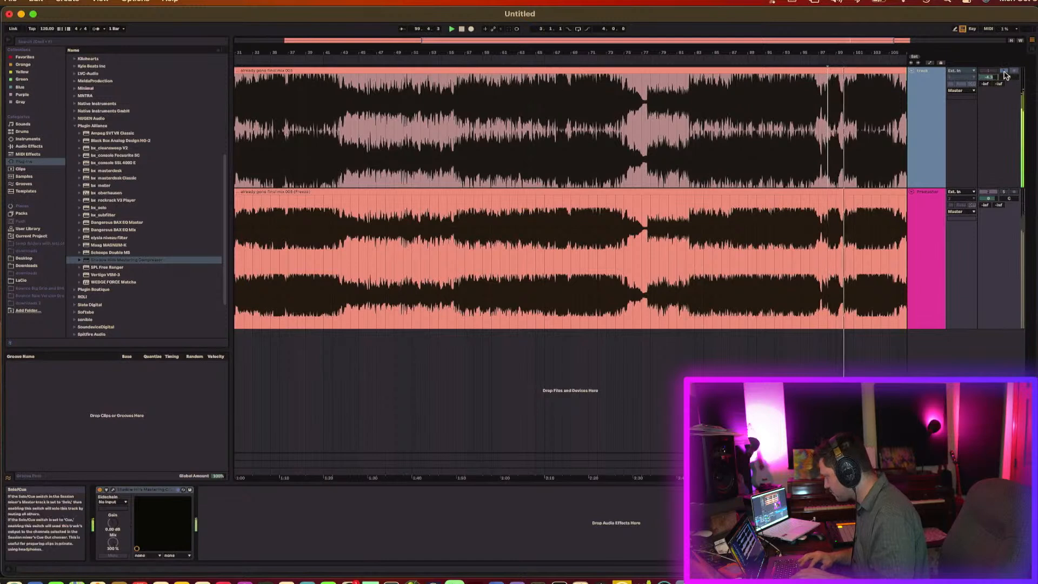
{"action": "left_click", "coordinate": [1004, 71]}
{"action": "left_click", "coordinate": [1005, 74]}
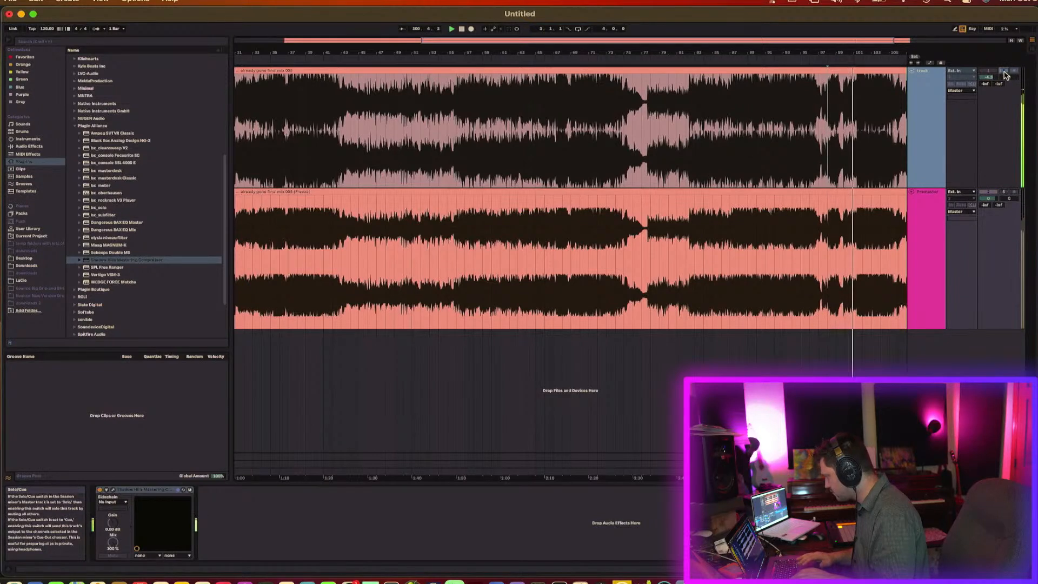
{"action": "key", "text": "space"}
{"action": "key", "text": "space"}
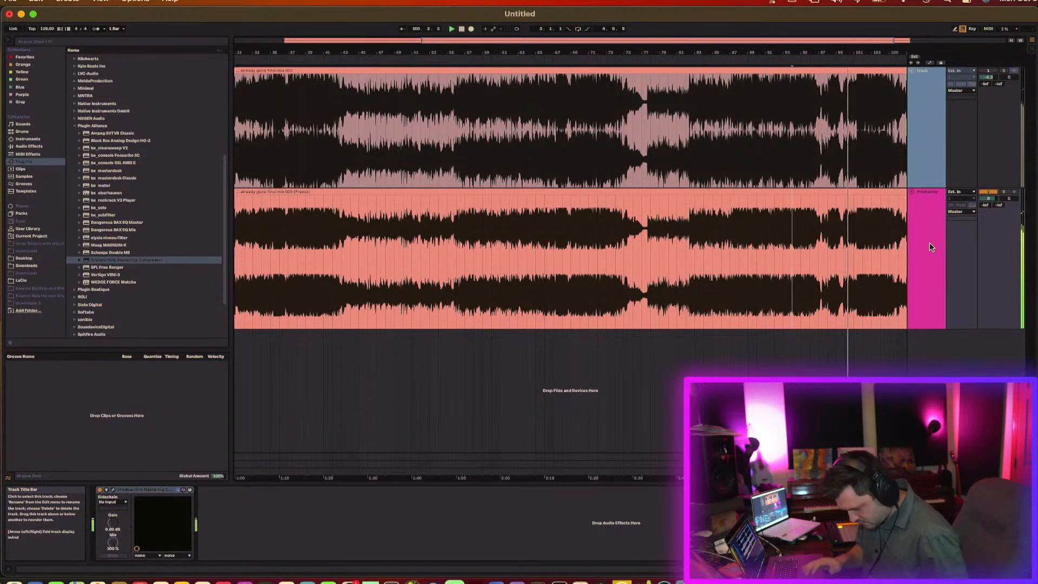
Play the Premaster track from bar 94 and check the Shadow Hills compressor's settings and meters
{"action": "key", "text": "space"}
{"action": "key", "text": "space"}
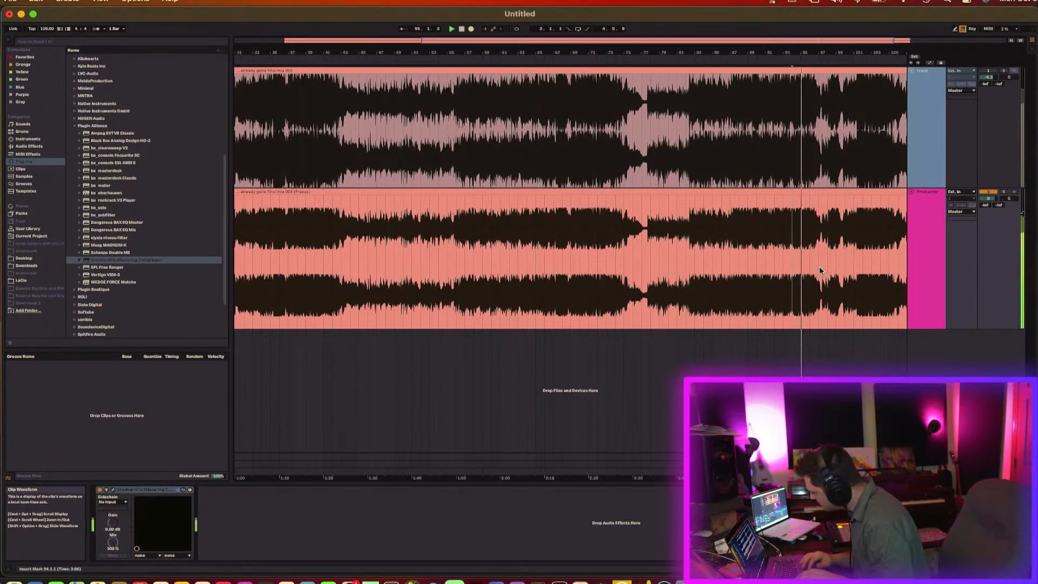
{"action": "left_click", "coordinate": [113, 490]}
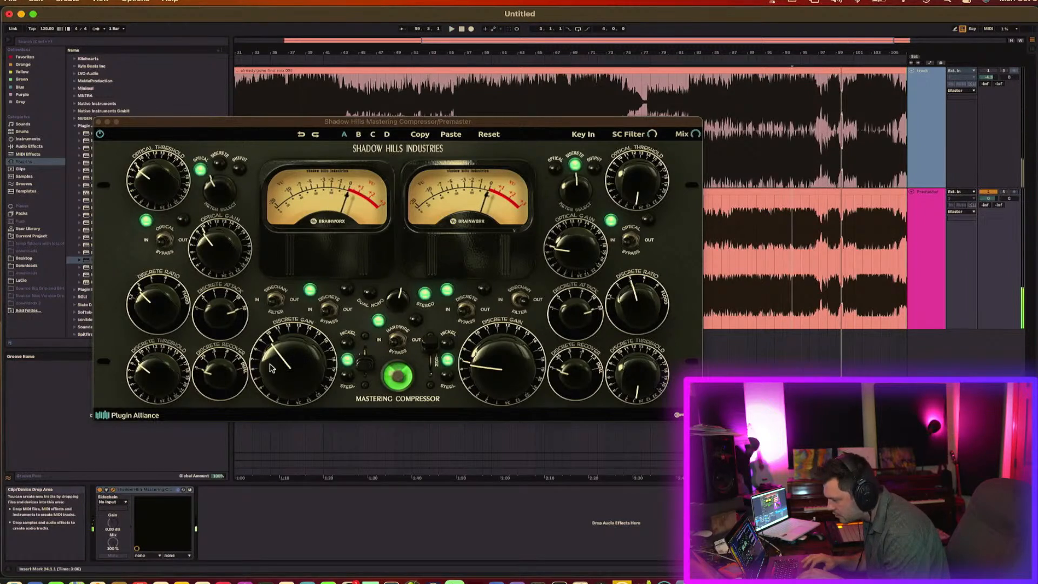
{"action": "left_click", "coordinate": [164, 379]}
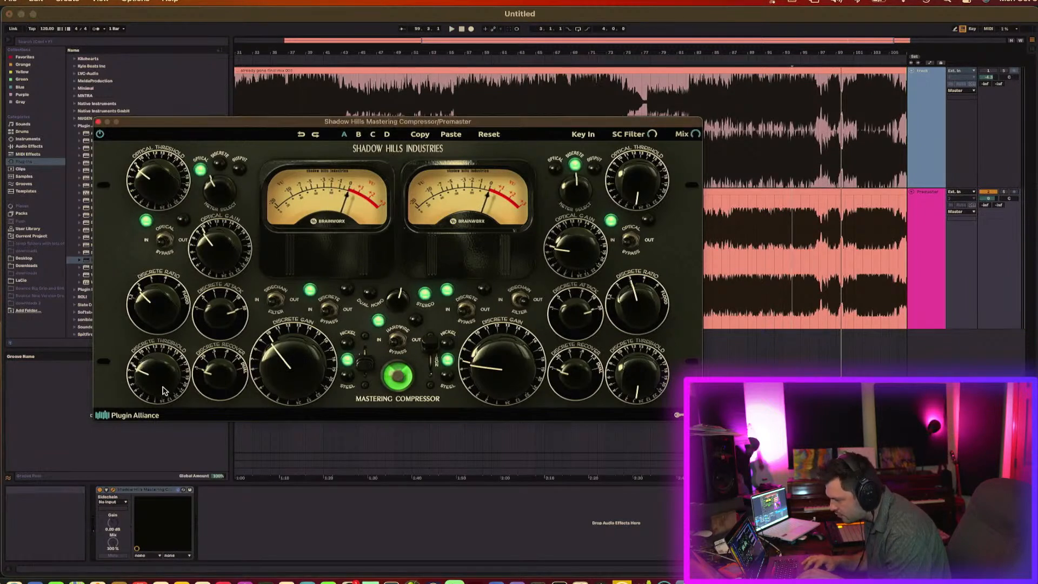
{"action": "key", "text": "space"}
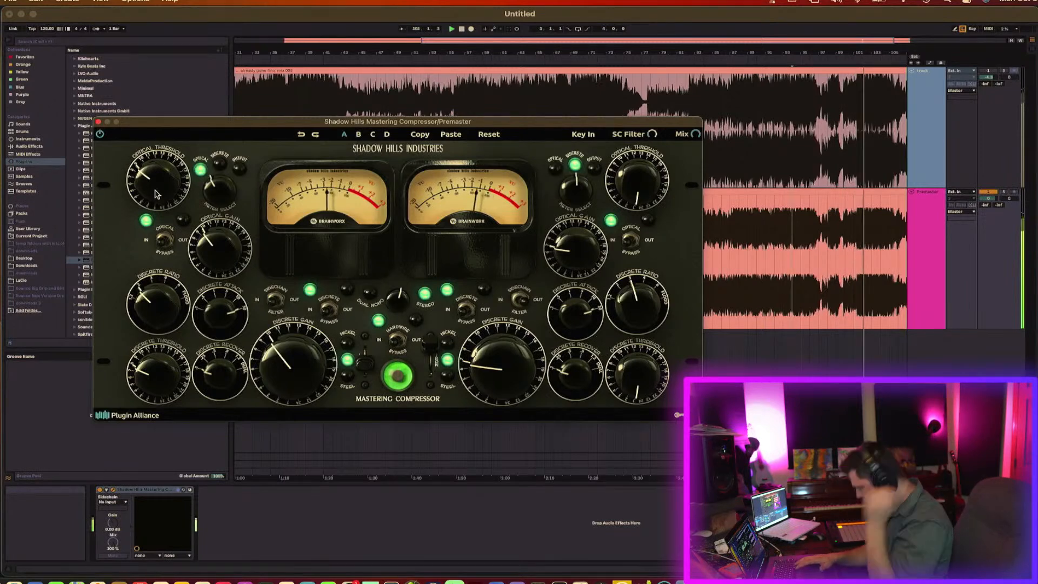
{"action": "left_click", "coordinate": [98, 122]}
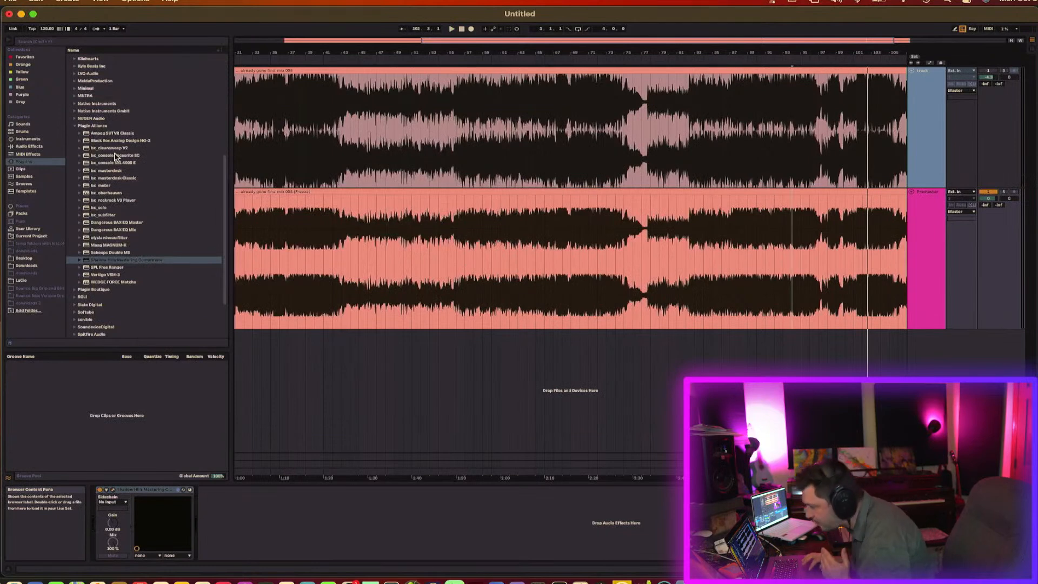
Add the bx_console SSL 4000 E to the Premaster track and slightly boost its HF gain, trying the HF shelf during playback
{"action": "left_click", "coordinate": [130, 164]}
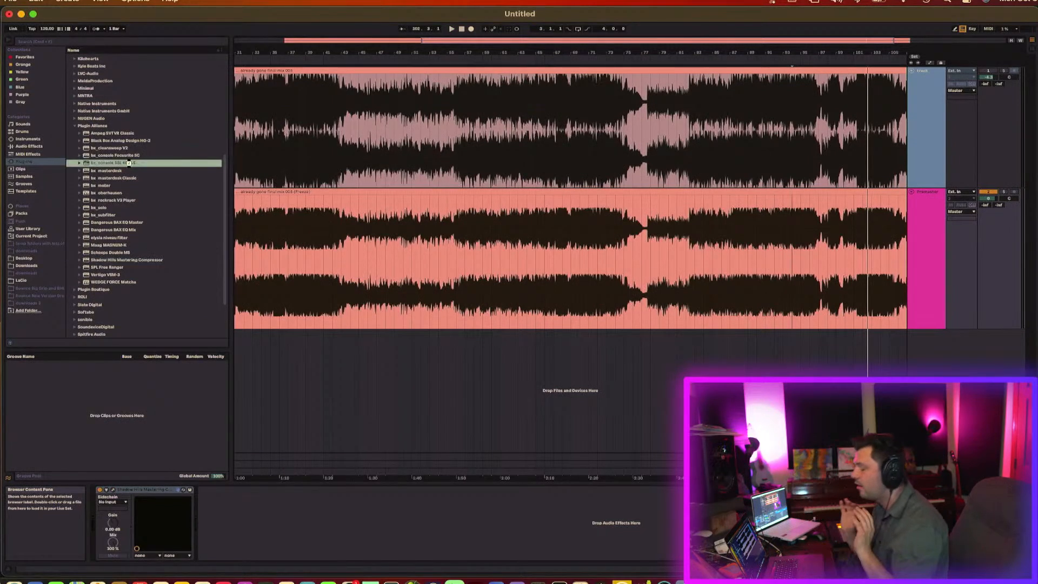
{"action": "double_click", "coordinate": [130, 163]}
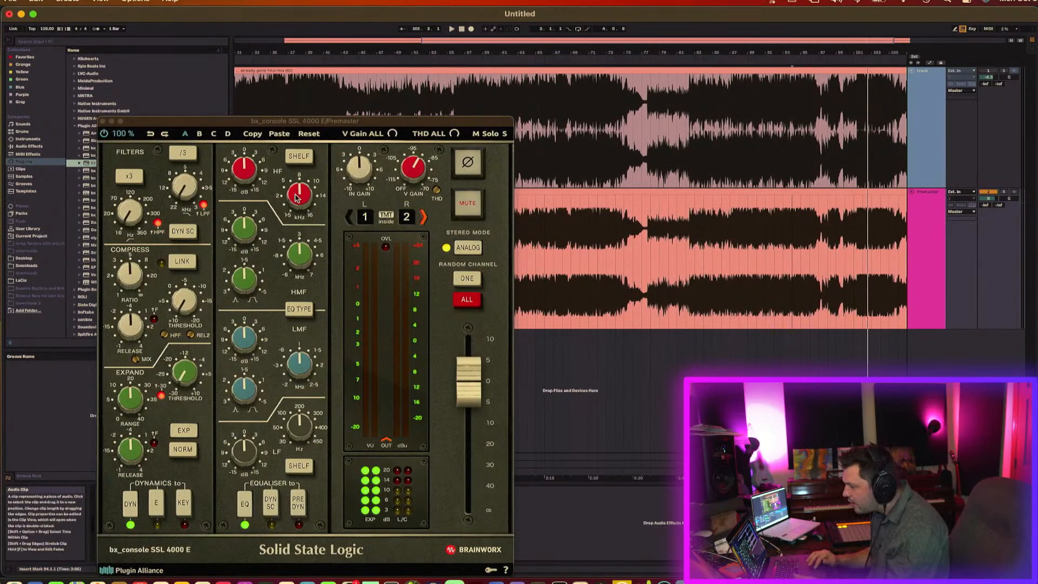
{"action": "left_click_drag", "start_coordinate": [247, 170], "coordinate": [250, 195]}
{"action": "key", "text": "space"}
{"action": "left_click", "coordinate": [309, 158]}
{"action": "left_click", "coordinate": [309, 158]}
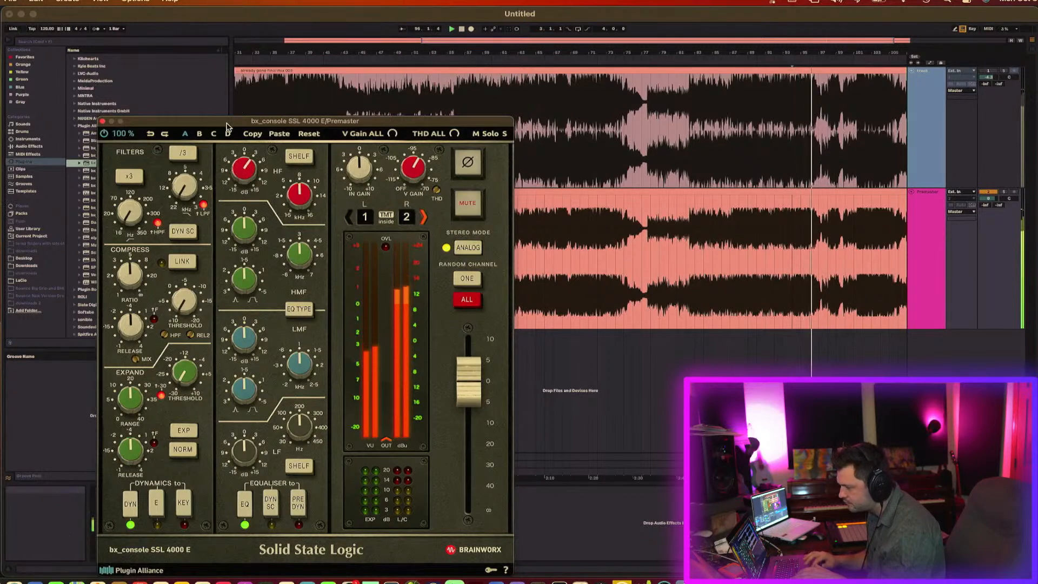
Compare the Premaster track with the SSL 4000 E bypassed and active, then close the plug-in
{"action": "left_click_drag", "start_coordinate": [218, 122], "coordinate": [322, 16]}
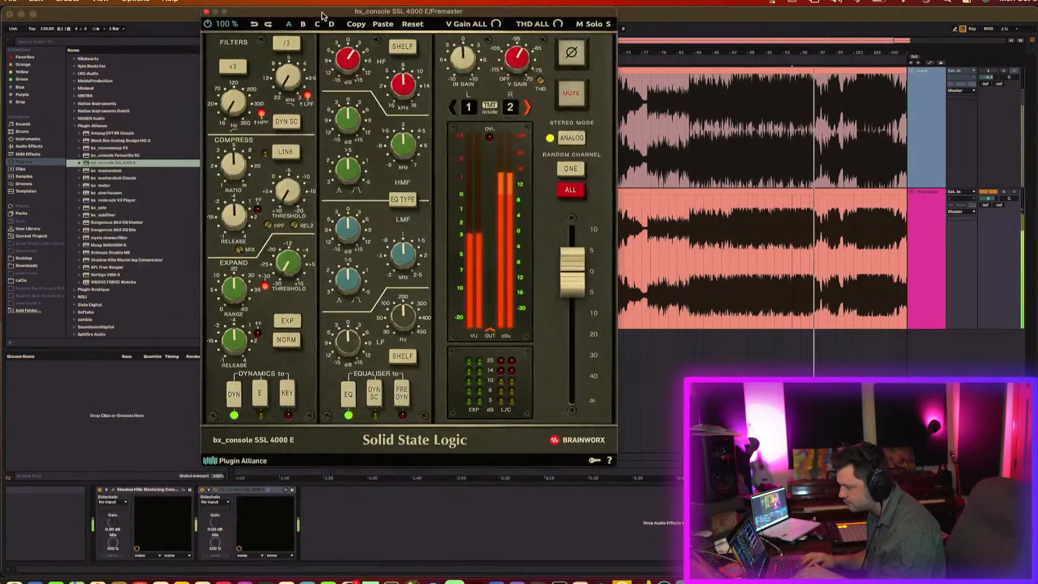
{"action": "left_click", "coordinate": [202, 491]}
{"action": "left_click", "coordinate": [202, 490]}
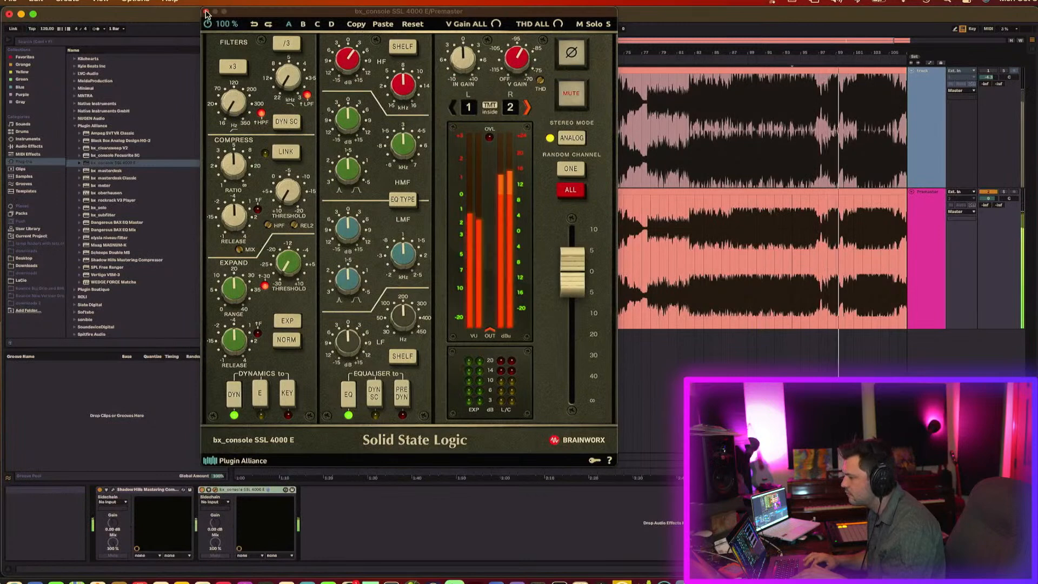
{"action": "left_click", "coordinate": [355, 80]}
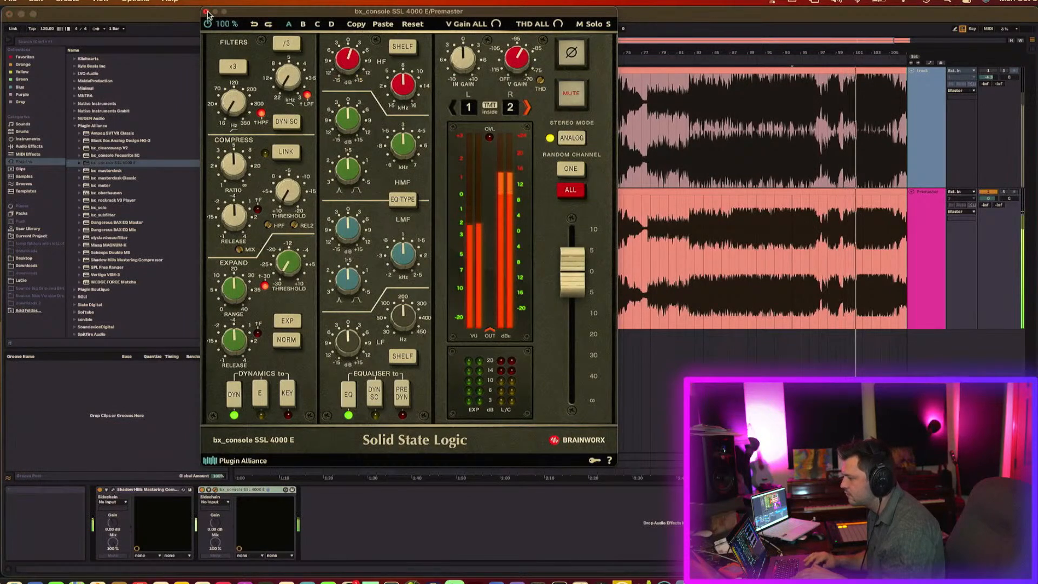
{"action": "left_click", "coordinate": [201, 491]}
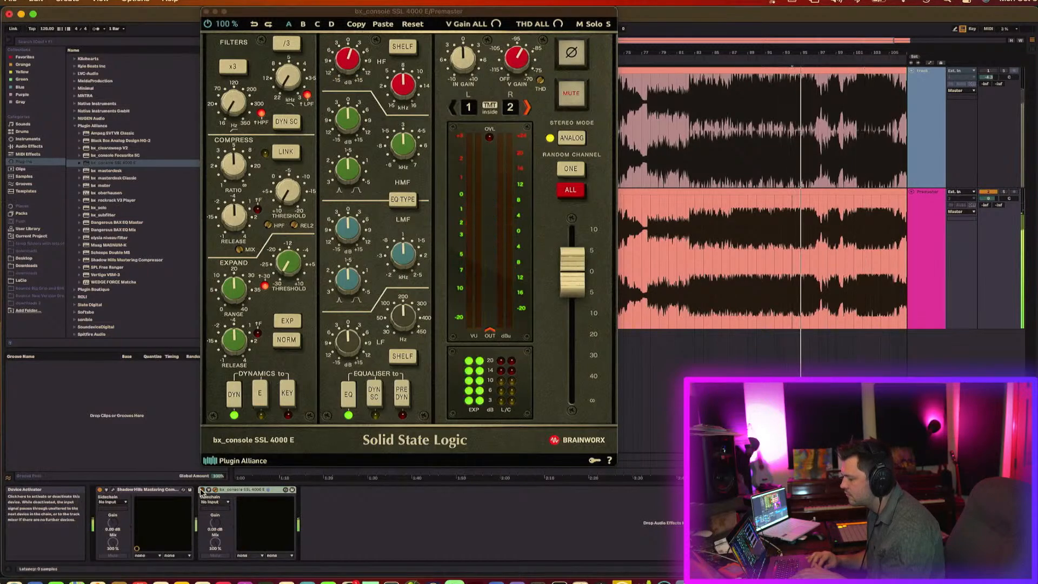
{"action": "left_click", "coordinate": [201, 491]}
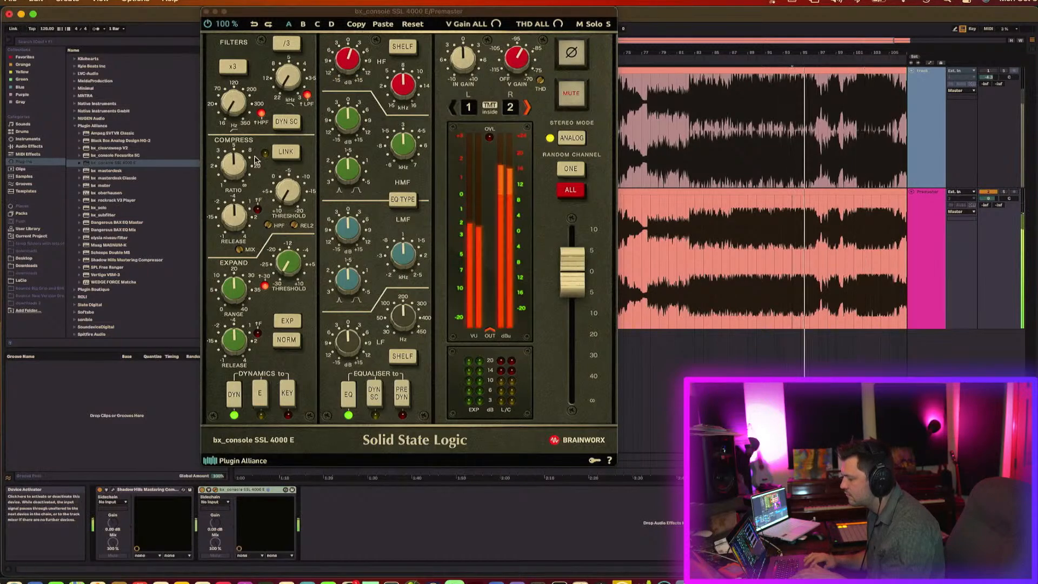
{"action": "left_click", "coordinate": [204, 12]}
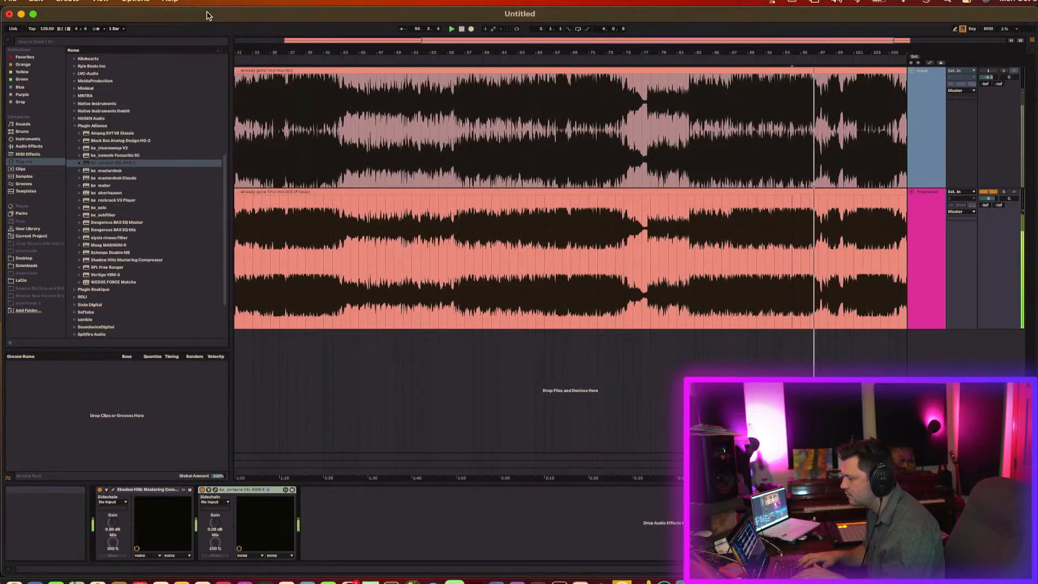
Review the SSL 4000 E's HF gain once more and toggle the device while listening from bar 94
{"action": "left_click", "coordinate": [216, 492]}
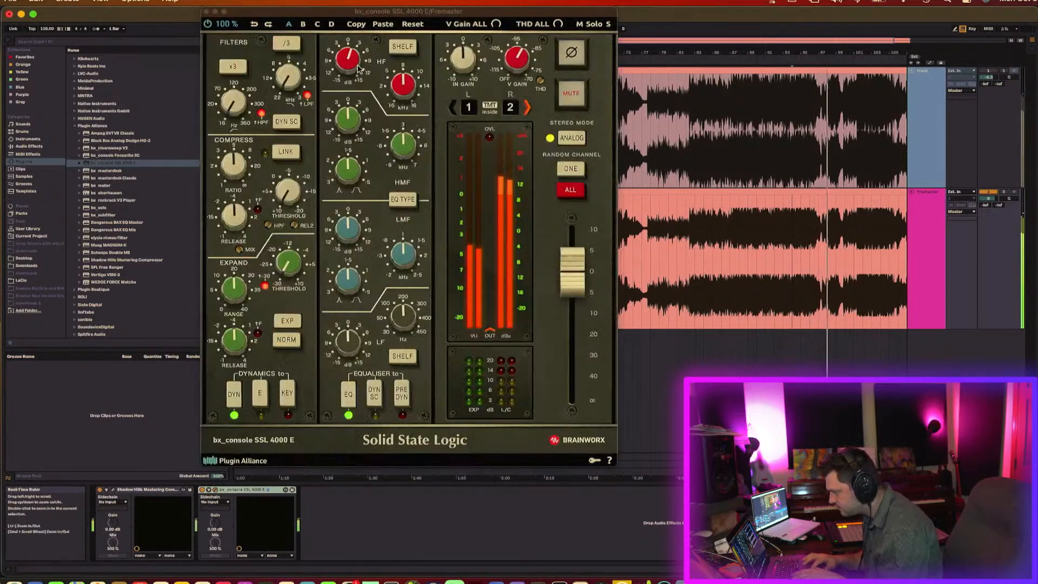
{"action": "mouse_move", "coordinate": [358, 68]}
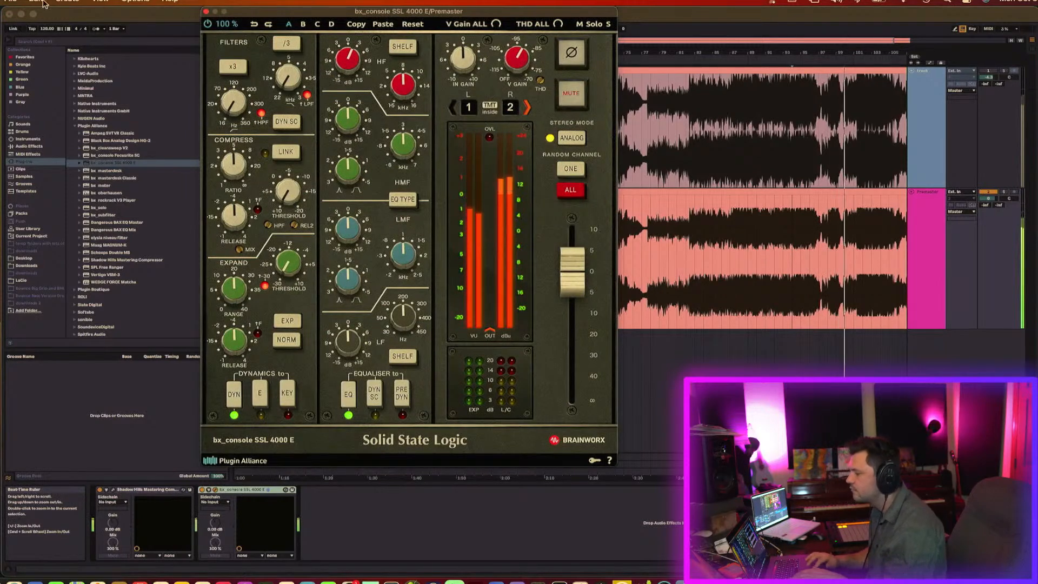
{"action": "left_click", "coordinate": [206, 12]}
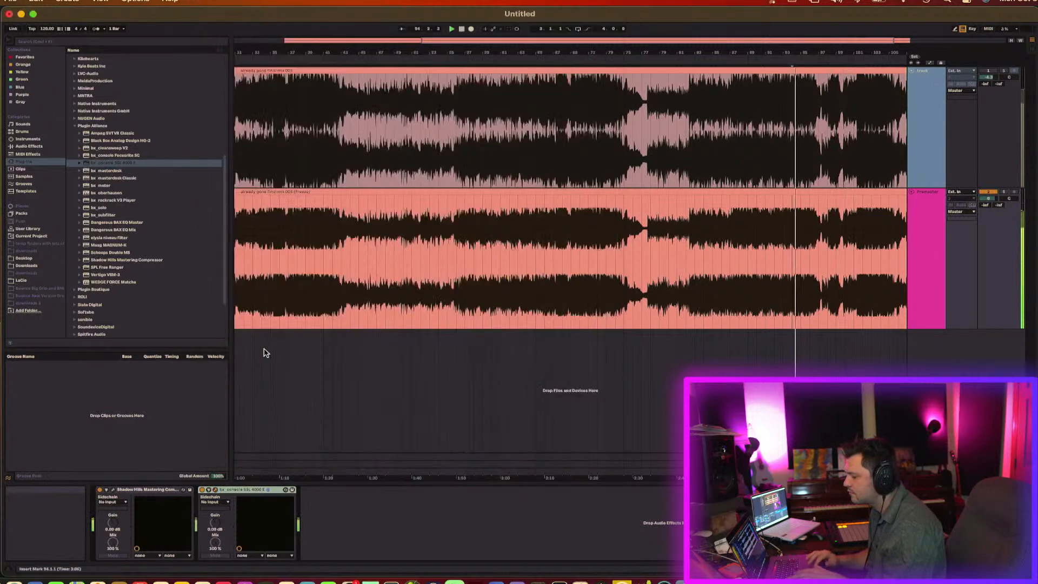
{"action": "left_click", "coordinate": [202, 490]}
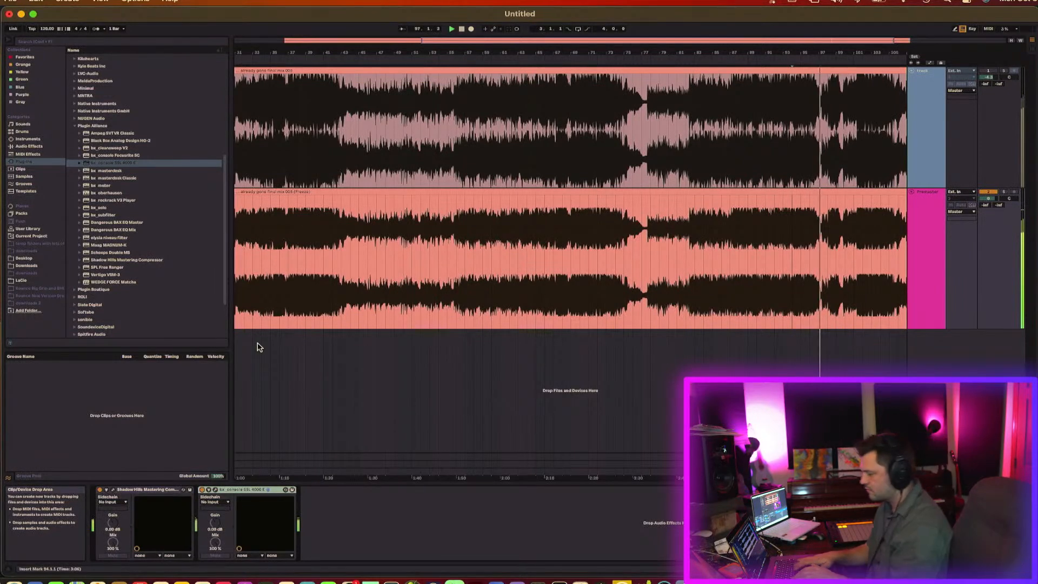
Show the Master track's effects and open the Vertigo VSM-3, arranging its window over Ozone 9
{"action": "left_click", "coordinate": [927, 456]}
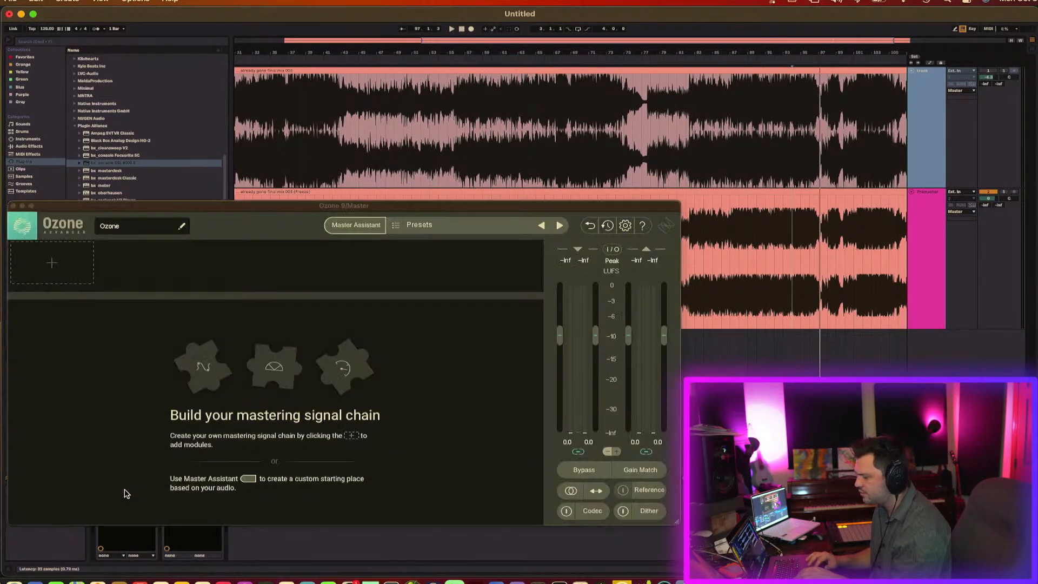
{"action": "left_click_drag", "start_coordinate": [189, 211], "coordinate": [232, 90]}
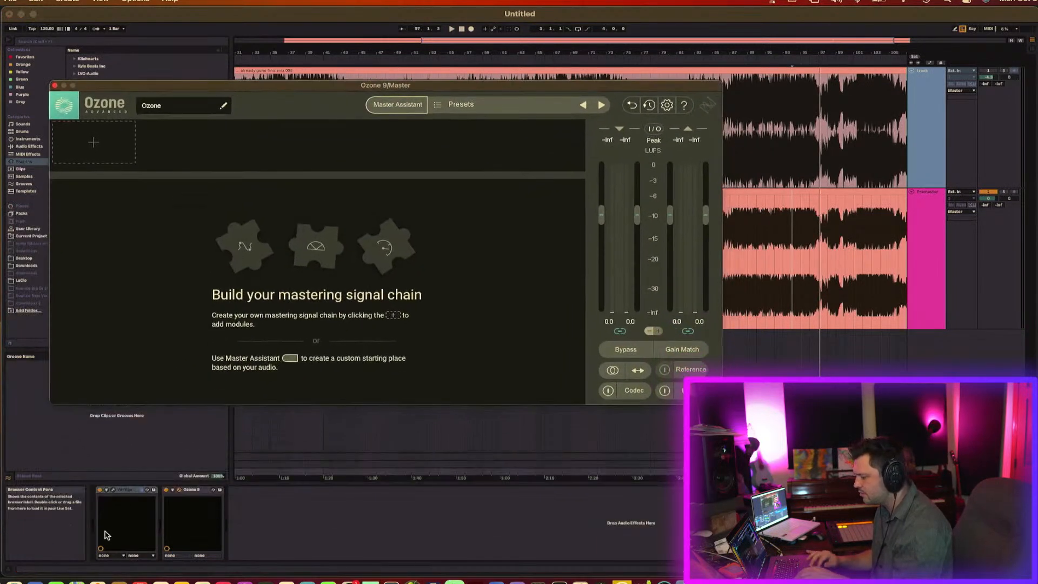
{"action": "left_click", "coordinate": [113, 490]}
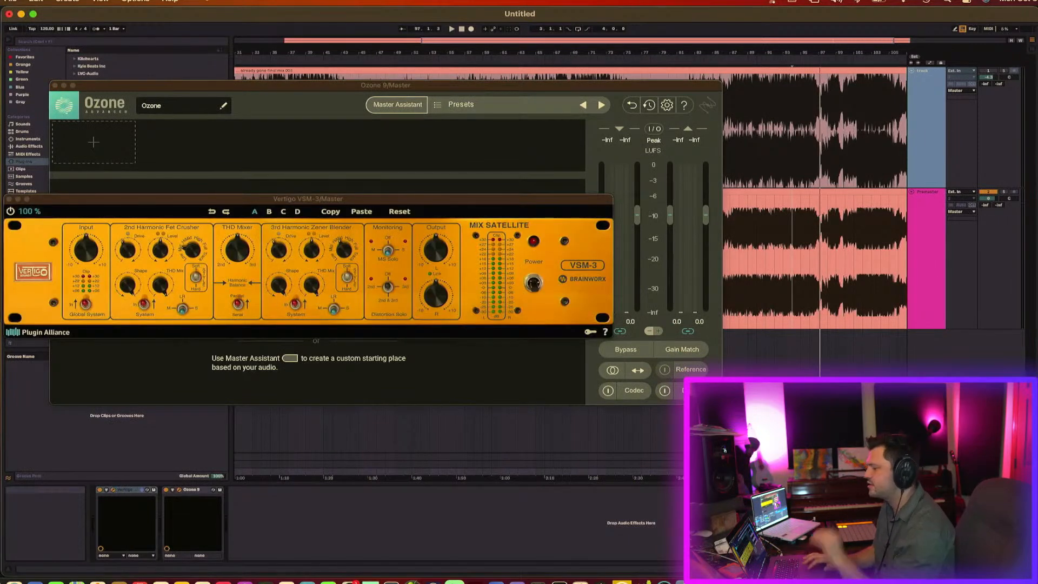
{"action": "left_click_drag", "start_coordinate": [169, 198], "coordinate": [190, 92]}
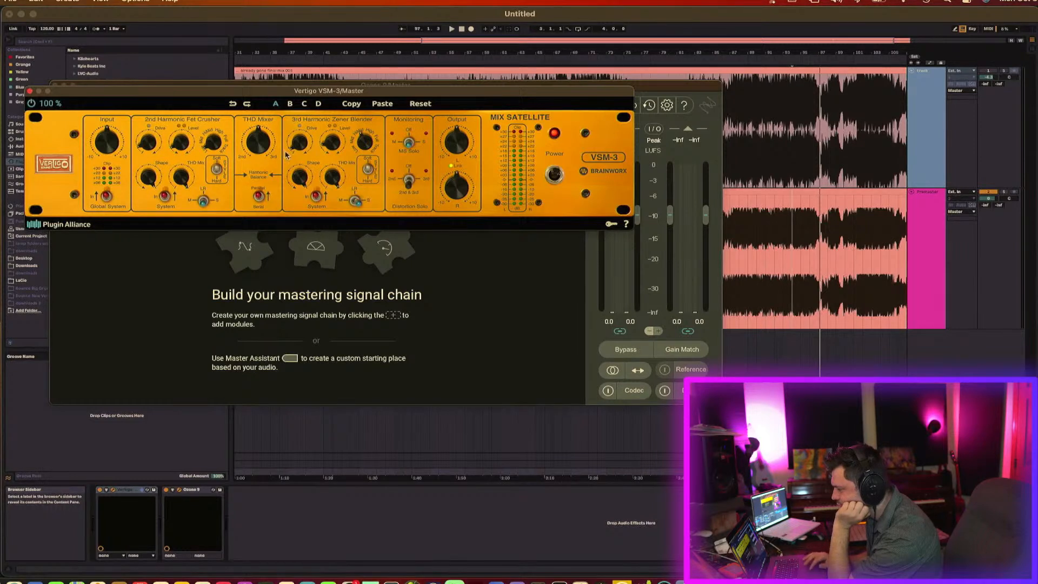
Play the mix from bar 94 and compare the master with the Vertigo VSM-3 off and on
{"action": "key", "text": "space"}
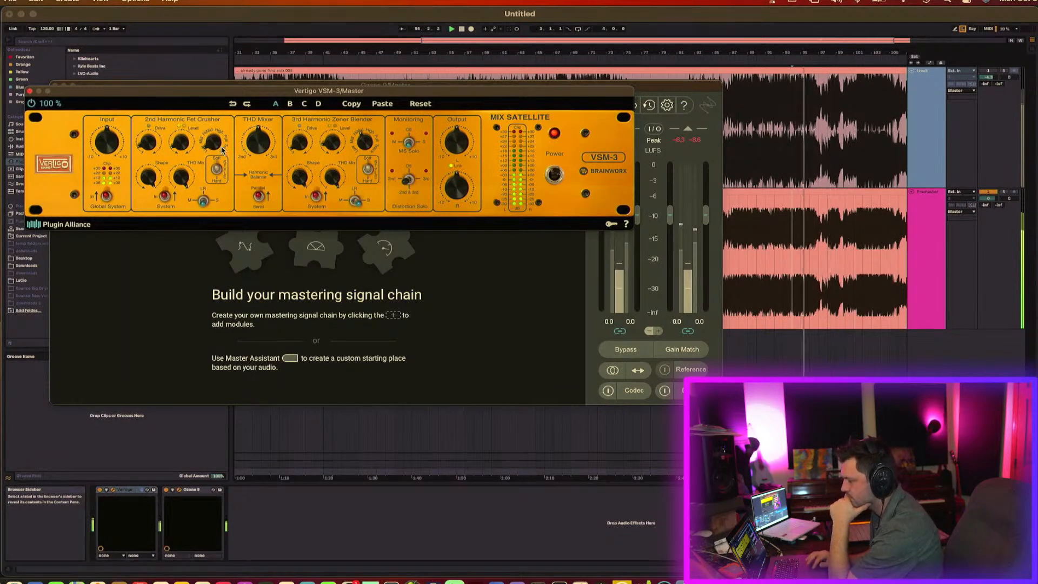
{"action": "mouse_move", "coordinate": [150, 155]}
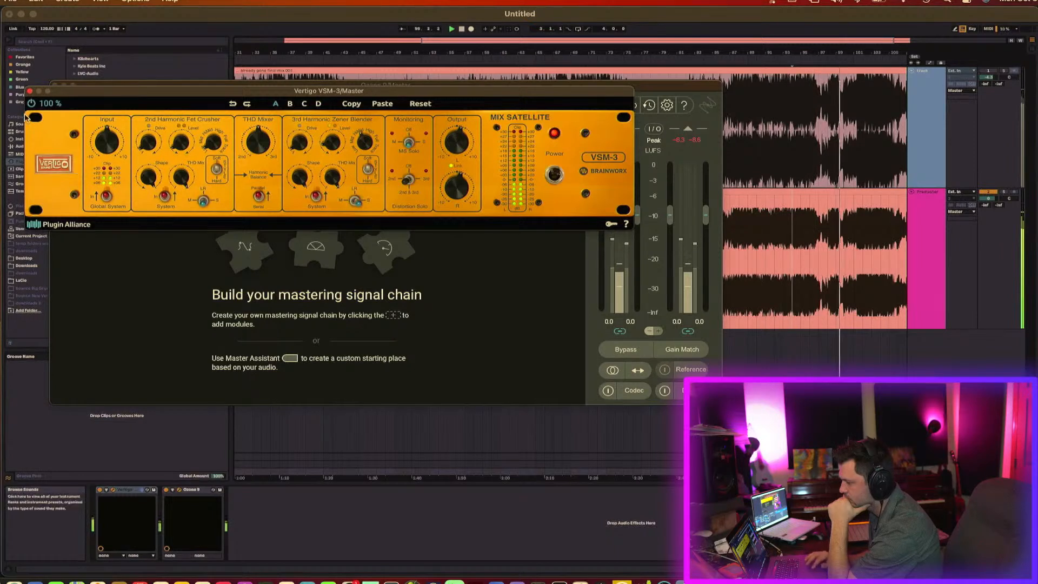
{"action": "left_click", "coordinate": [100, 491]}
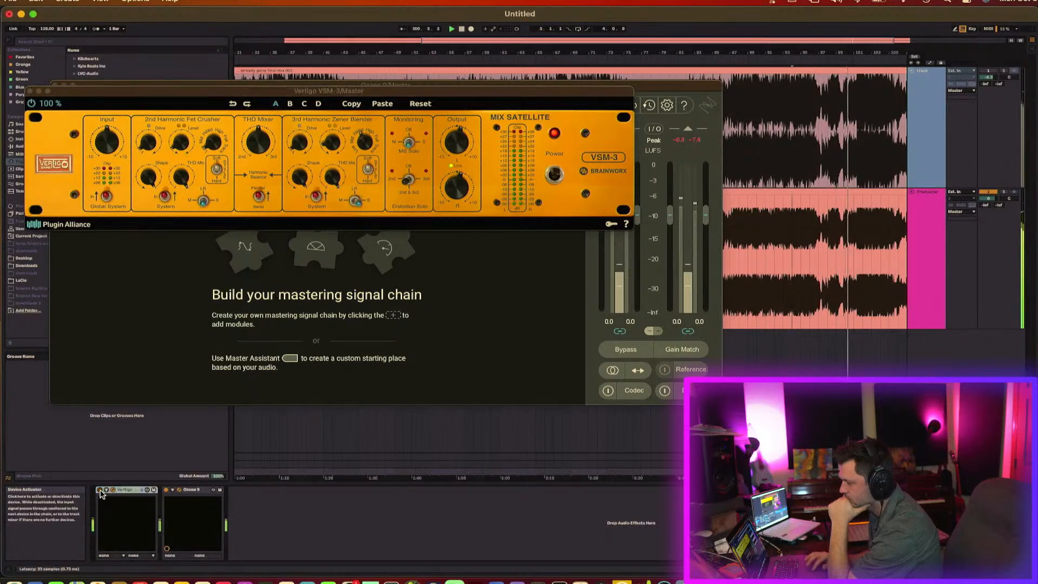
{"action": "left_click", "coordinate": [414, 182]}
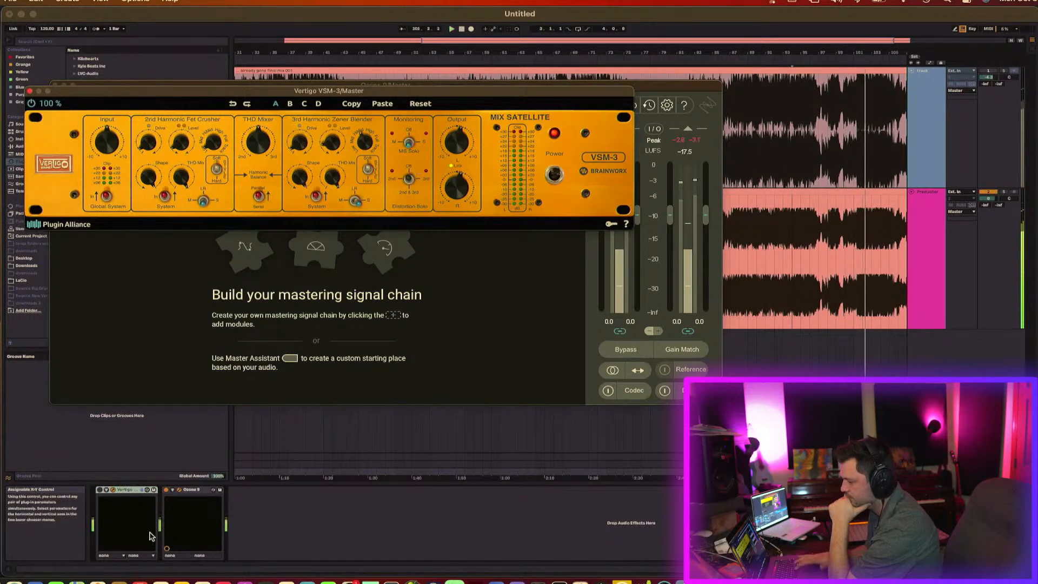
{"action": "left_click", "coordinate": [100, 490]}
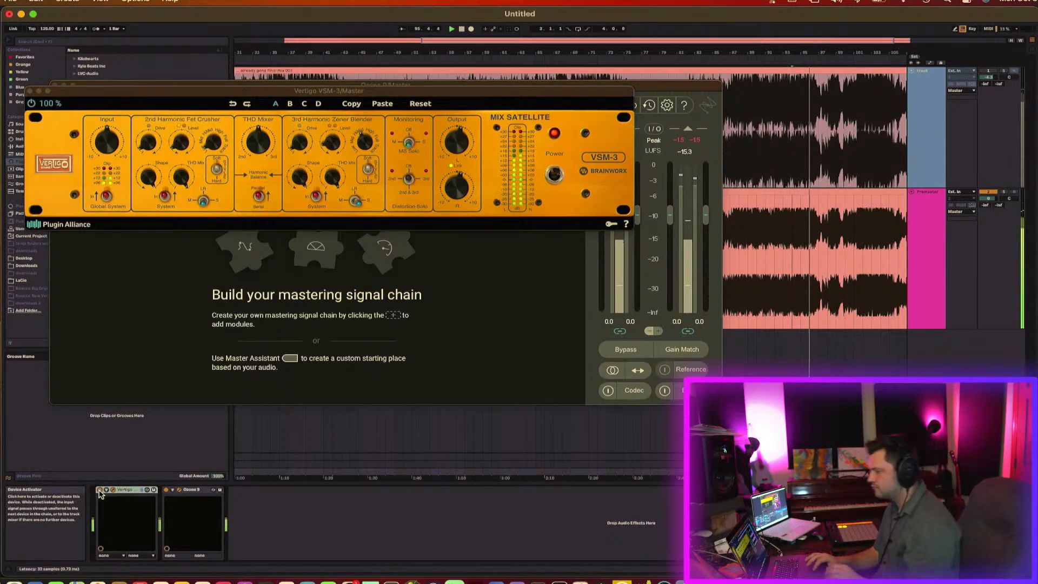
Check the VSM-3's output level and 2nd-harmonic drive, toggling the plug-in to compare the loudness
{"action": "left_click", "coordinate": [462, 138]}
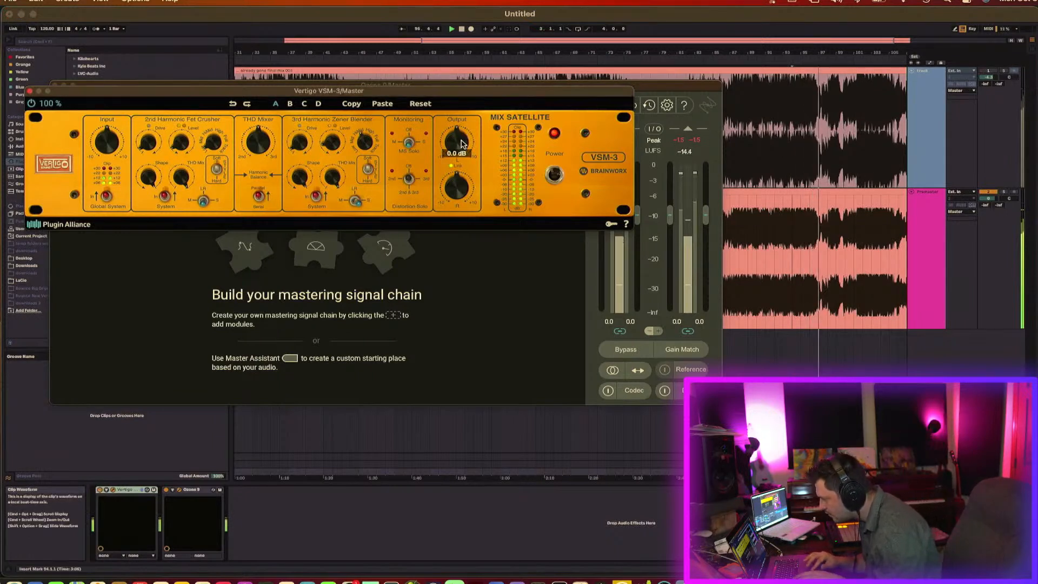
{"action": "left_click", "coordinate": [100, 491]}
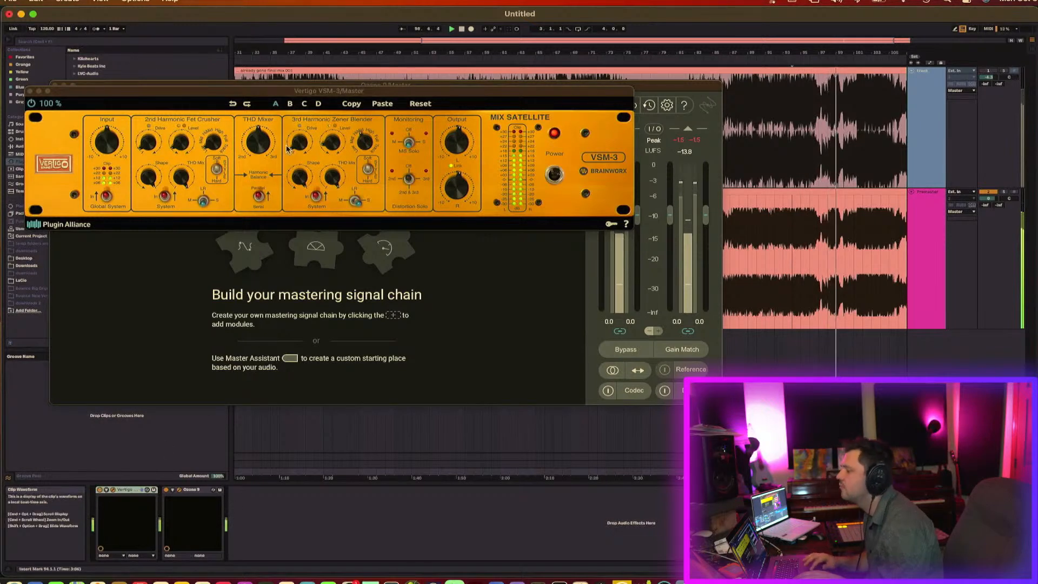
{"action": "left_click", "coordinate": [153, 141]}
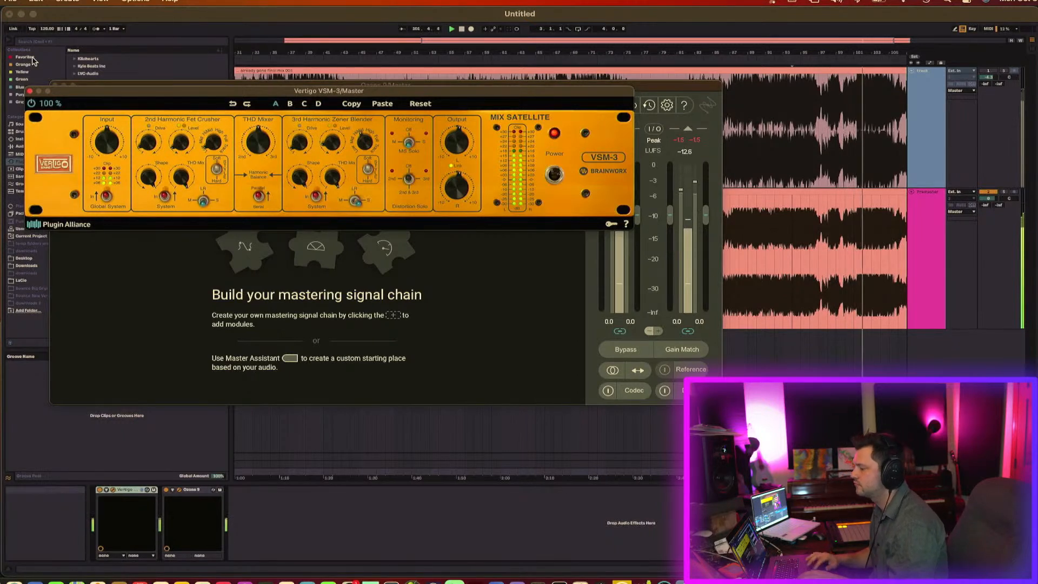
Close the VSM-3 and start Ozone's Master Assistant with Modern modules, Manual loudness at High intensity and Streaming as destination
{"action": "left_click", "coordinate": [30, 92]}
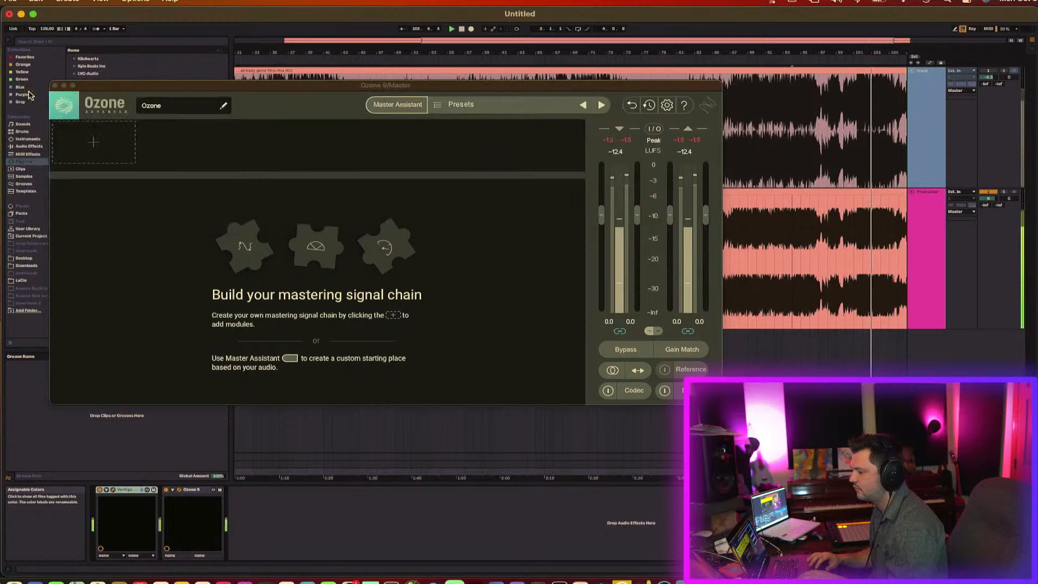
{"action": "left_click", "coordinate": [398, 105]}
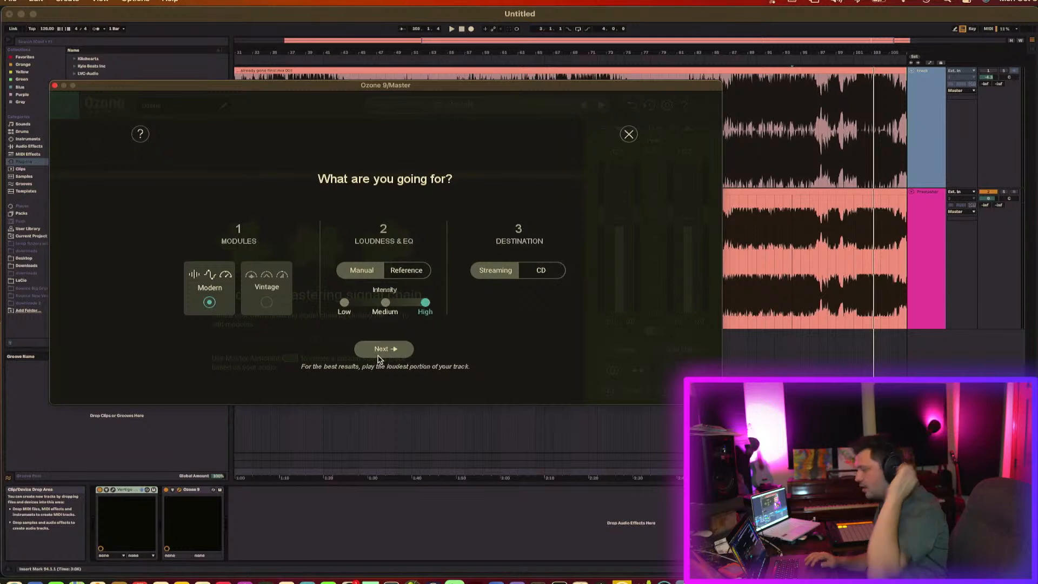
{"action": "left_click", "coordinate": [381, 350]}
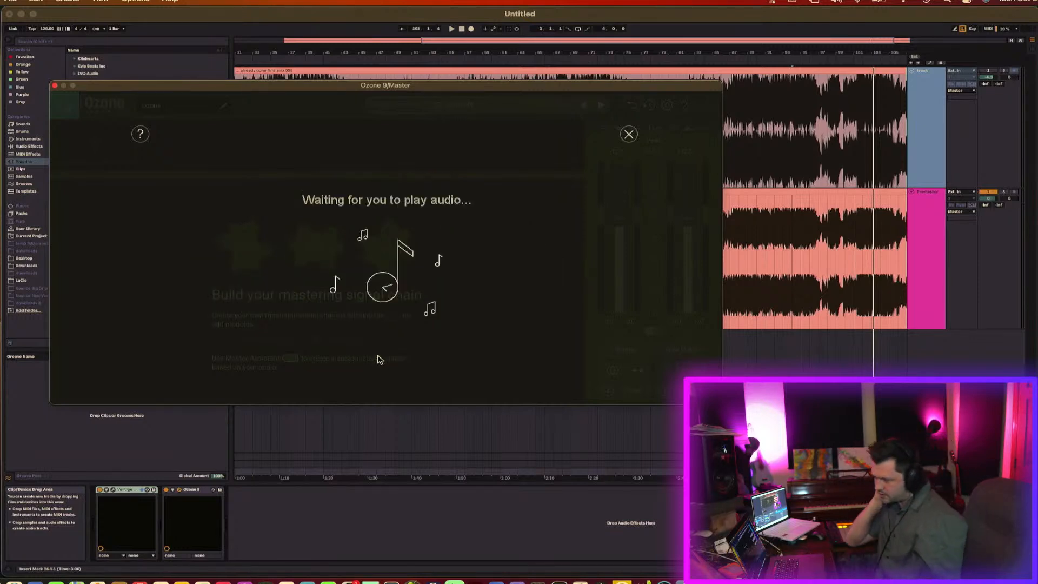
Play the mix from bar 67 for the Master Assistant to analyze, and accept its suggested mastering chain
{"action": "left_click_drag", "start_coordinate": [616, 84], "coordinate": [618, 409]}
{"action": "left_click", "coordinate": [526, 273]}
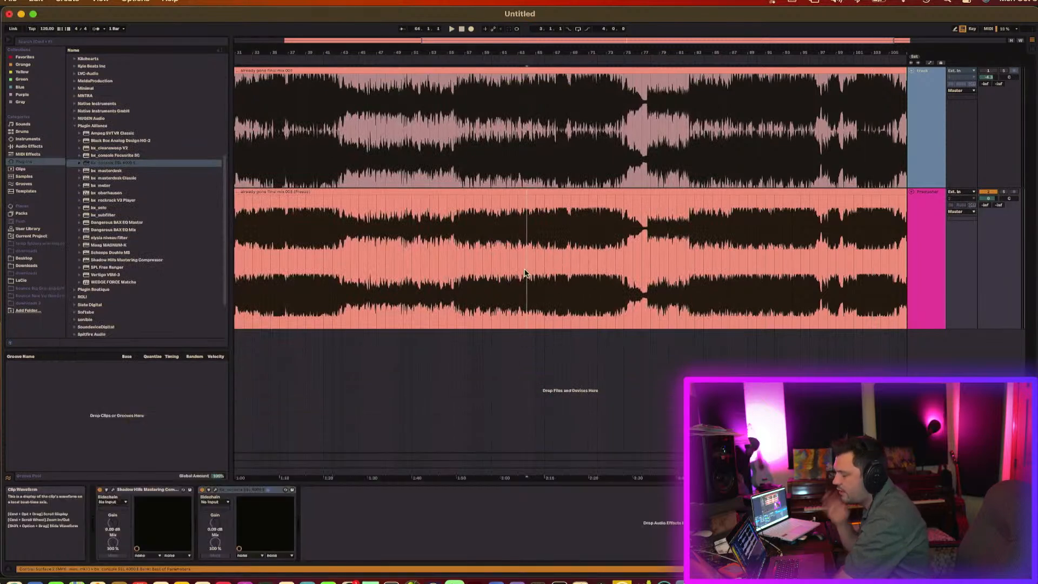
{"action": "left_click", "coordinate": [554, 256]}
{"action": "key", "text": "space"}
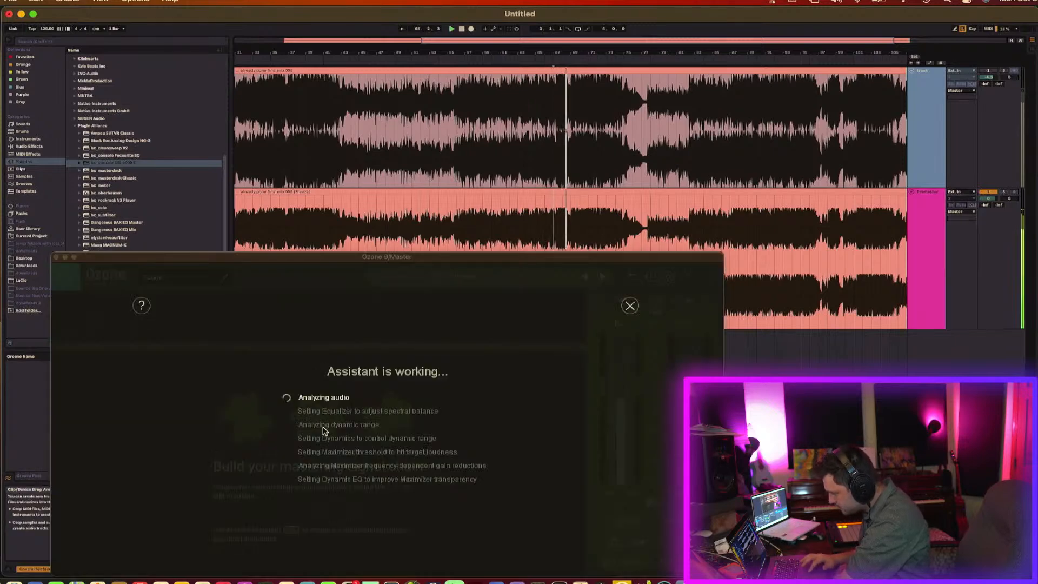
{"action": "left_click_drag", "start_coordinate": [417, 256], "coordinate": [417, 130]}
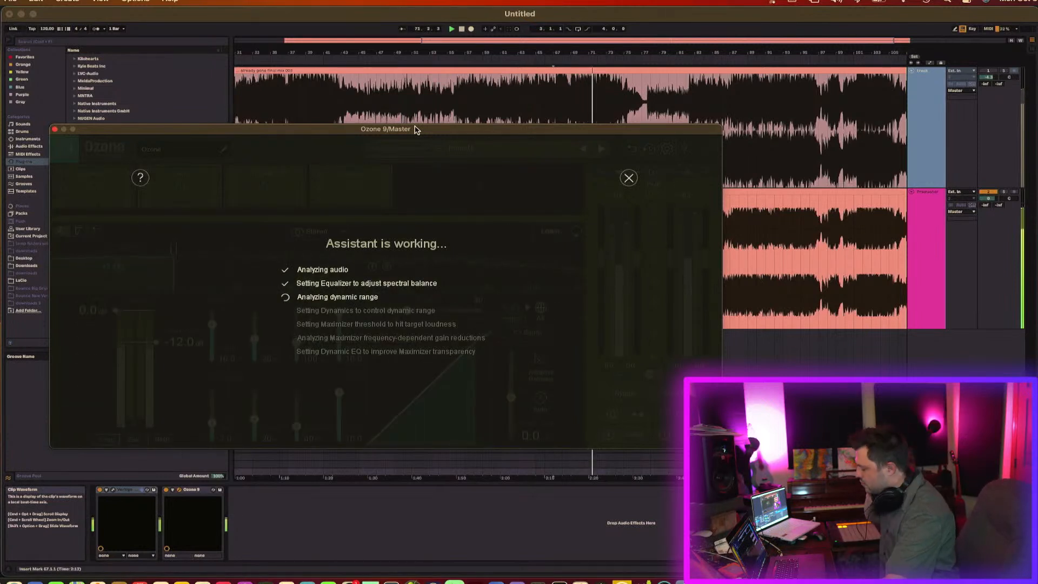
{"action": "key", "text": "XF86AudioRaiseVolume"}
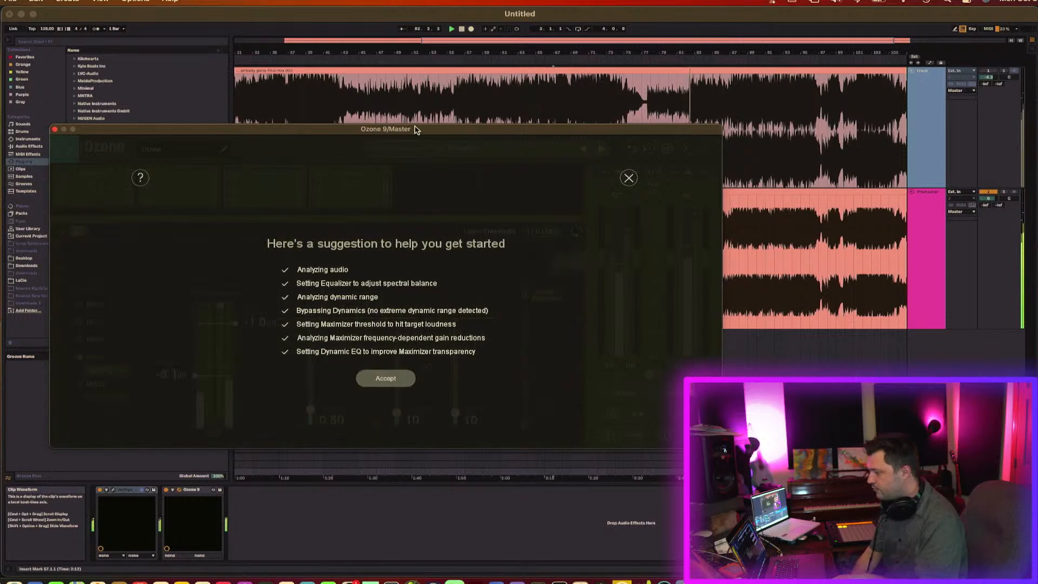
{"action": "left_click", "coordinate": [396, 377]}
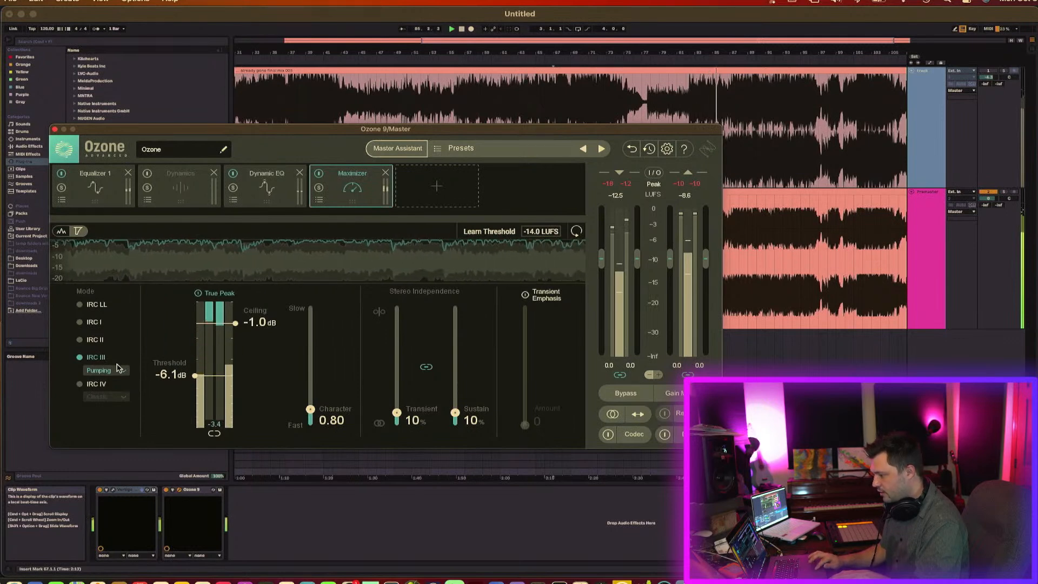
Set the Maximizer to IRC IV with the Transient character and raise its threshold to -3.9 dB
{"action": "left_click", "coordinate": [96, 384]}
{"action": "left_click", "coordinate": [106, 397]}
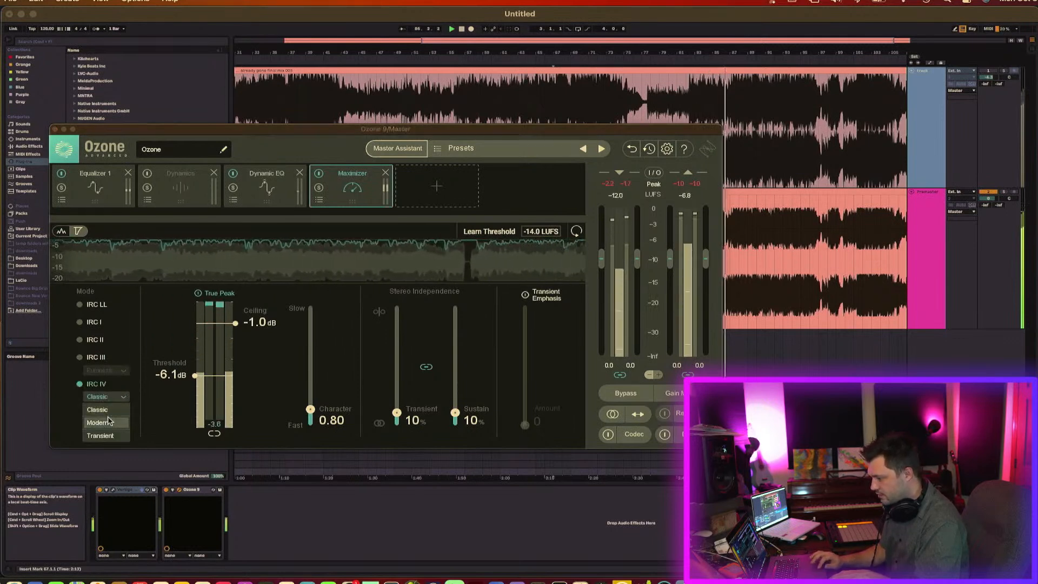
{"action": "left_click", "coordinate": [101, 435]}
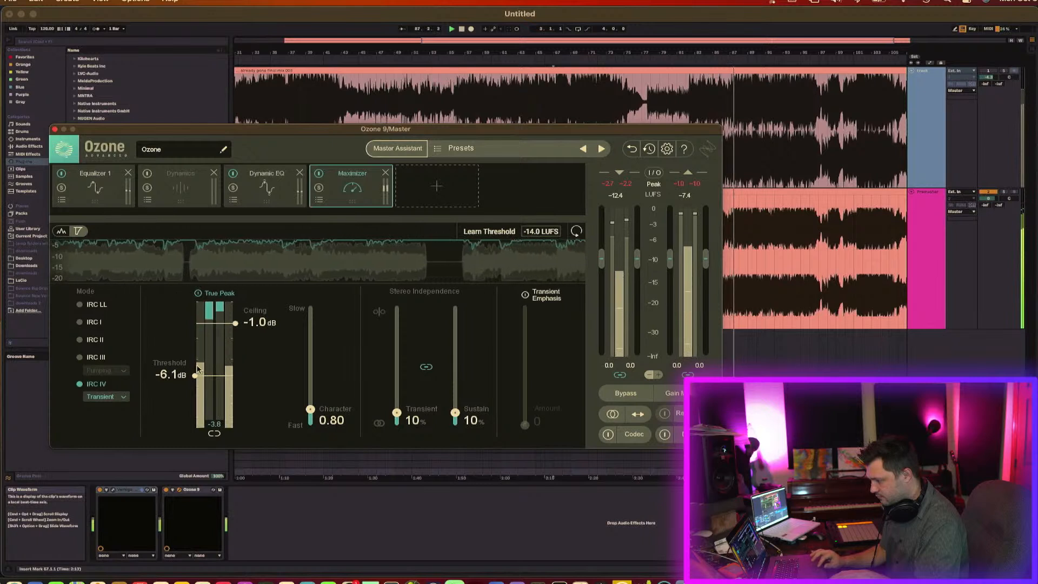
{"action": "left_click_drag", "start_coordinate": [198, 369], "coordinate": [195, 360]}
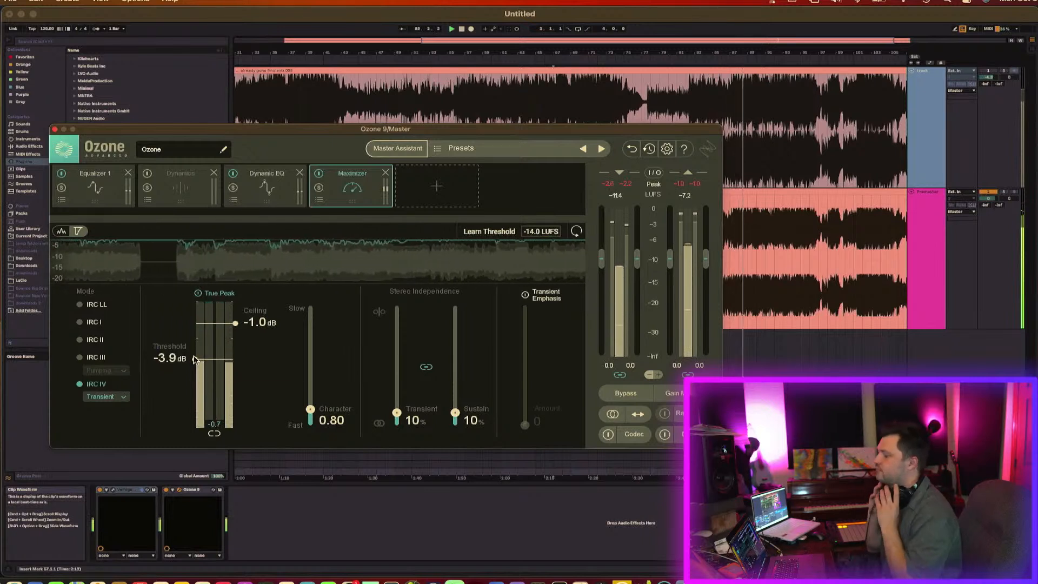
Look at the Dynamic EQ's bands and remove the Dynamics module from the Ozone chain
{"action": "left_click", "coordinate": [245, 193]}
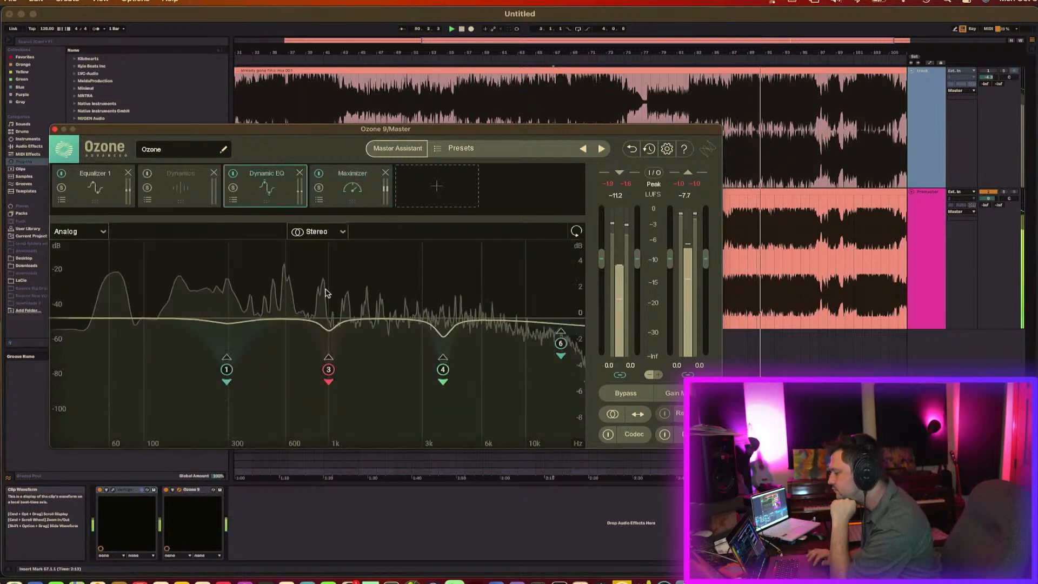
{"action": "left_click", "coordinate": [214, 173]}
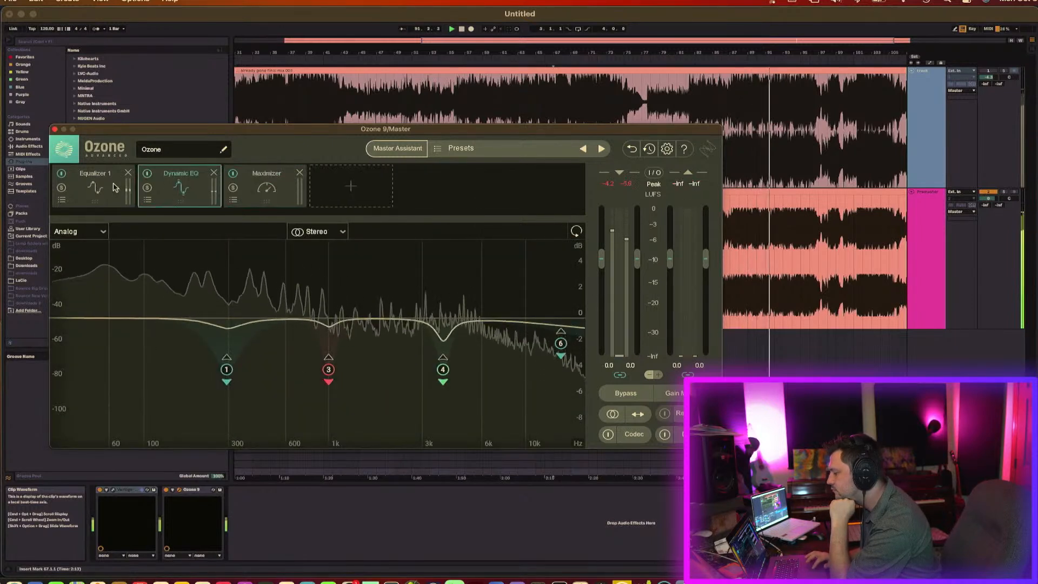
In Equalizer 1, set the 184 Hz bell to 0.6 dB and reset the 4886 Hz bell to 0 dB during playback
{"action": "left_click", "coordinate": [115, 188]}
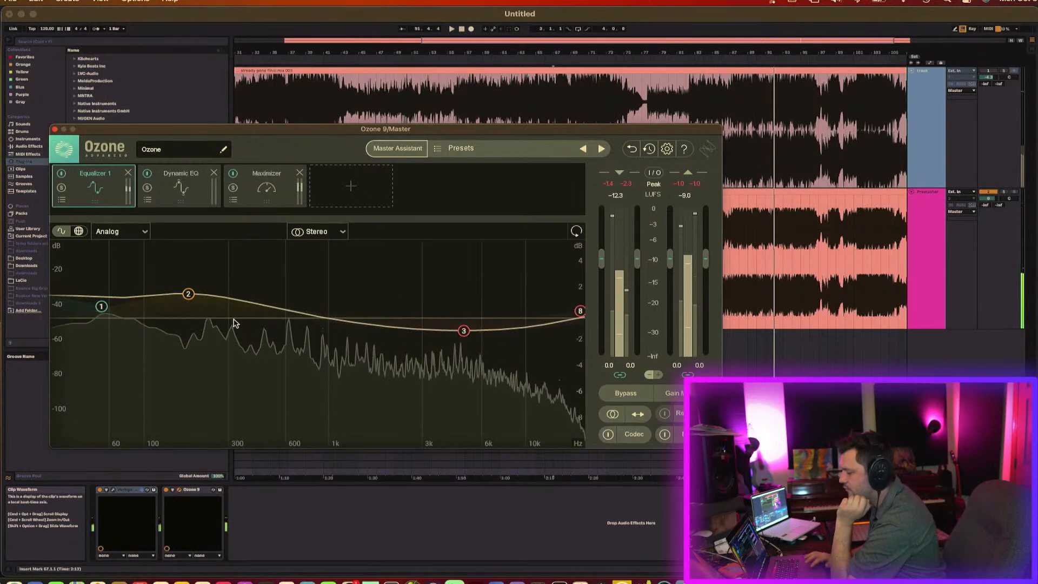
{"action": "left_click_drag", "start_coordinate": [189, 293], "coordinate": [188, 305]}
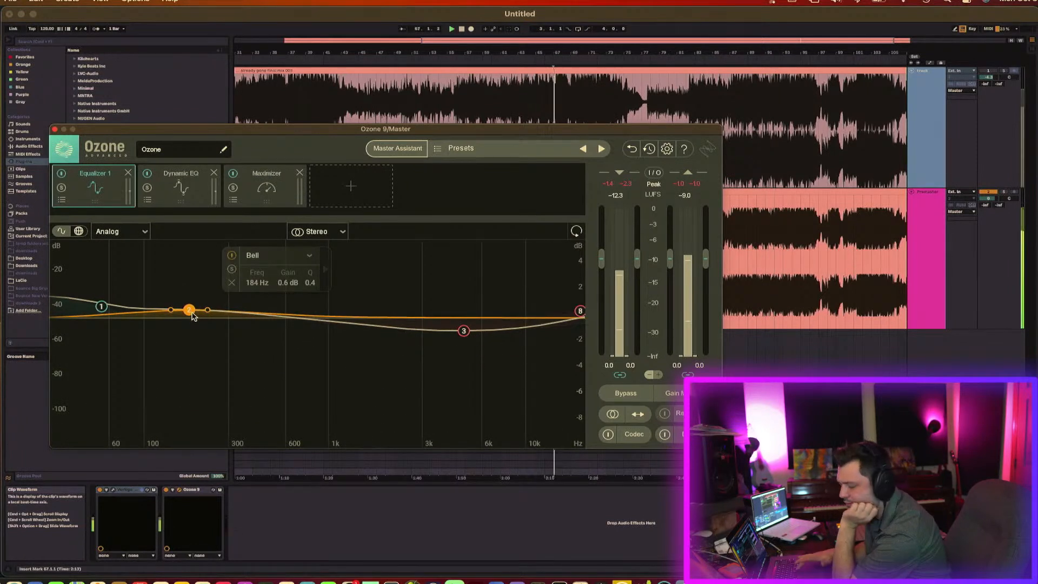
{"action": "key", "text": "space"}
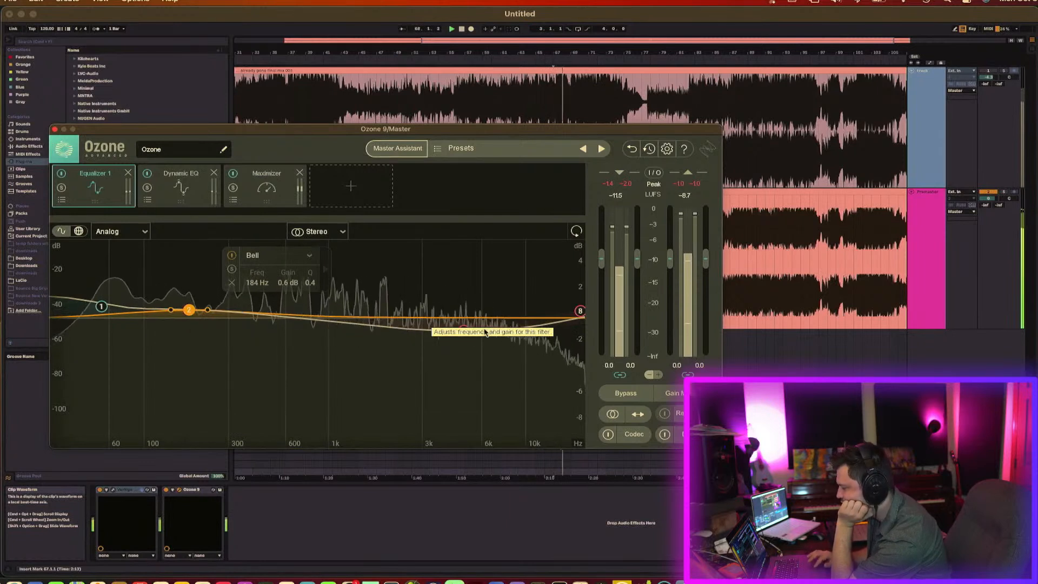
{"action": "left_click_drag", "start_coordinate": [464, 330], "coordinate": [461, 313]}
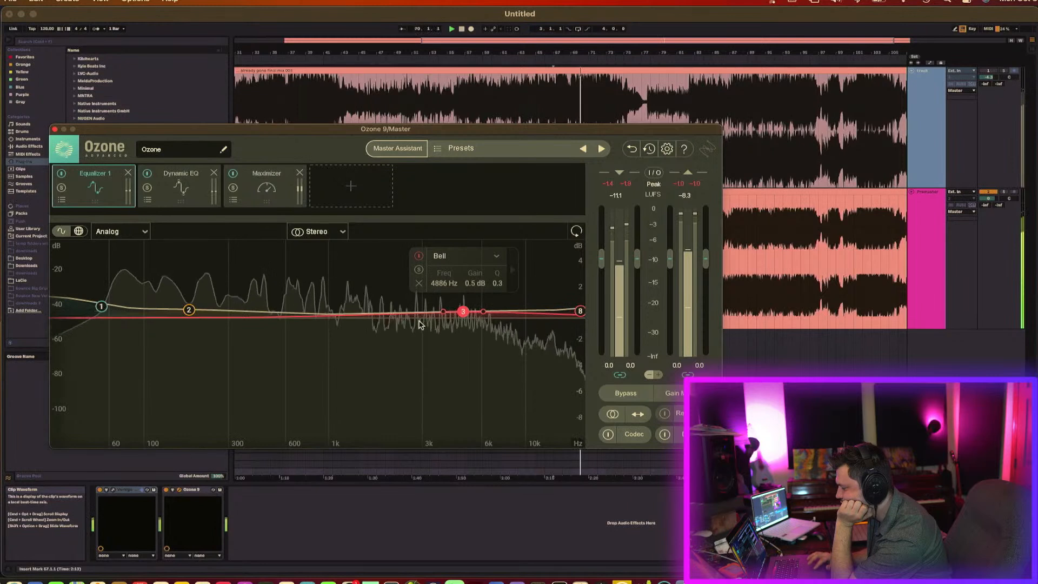
{"action": "double_click", "coordinate": [463, 314]}
Switch Equalizer 1 to Mid/Side and cut the side channel's lows with a low shelf at 125 Hz, -3.2 dB, Q 7.7
{"action": "left_click", "coordinate": [340, 232]}
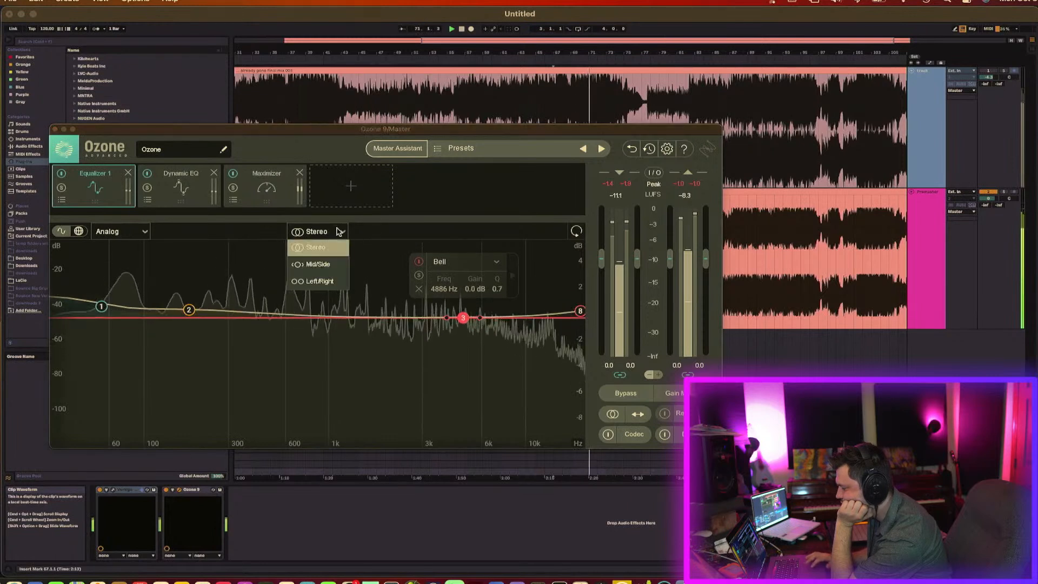
{"action": "left_click", "coordinate": [332, 273]}
{"action": "left_click", "coordinate": [365, 231]}
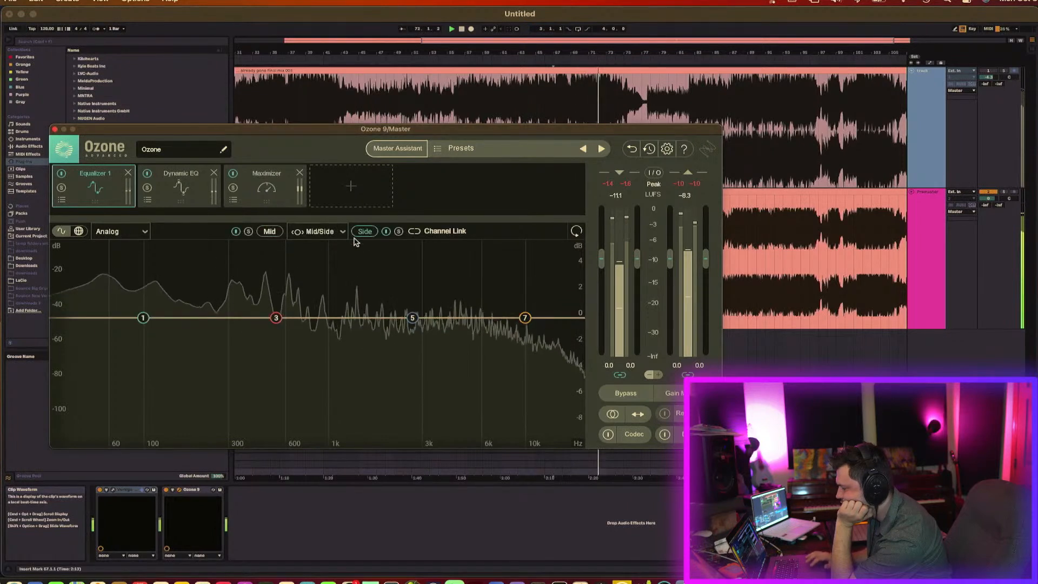
{"action": "left_click_drag", "start_coordinate": [144, 315], "coordinate": [158, 360]}
{"action": "scroll", "coordinate": [157, 341], "scroll_direction": "down", "scroll_amount": 5}
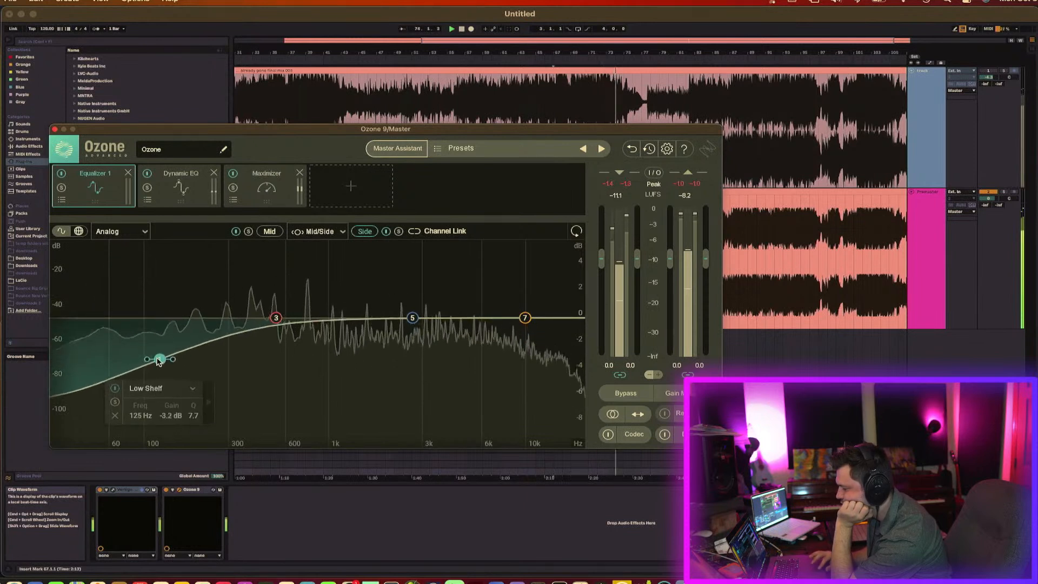
Boost the side channel with bell band 3 at 605 Hz and 2.3 dB, auditioning it in solo
{"action": "left_click_drag", "start_coordinate": [276, 318], "coordinate": [250, 296]}
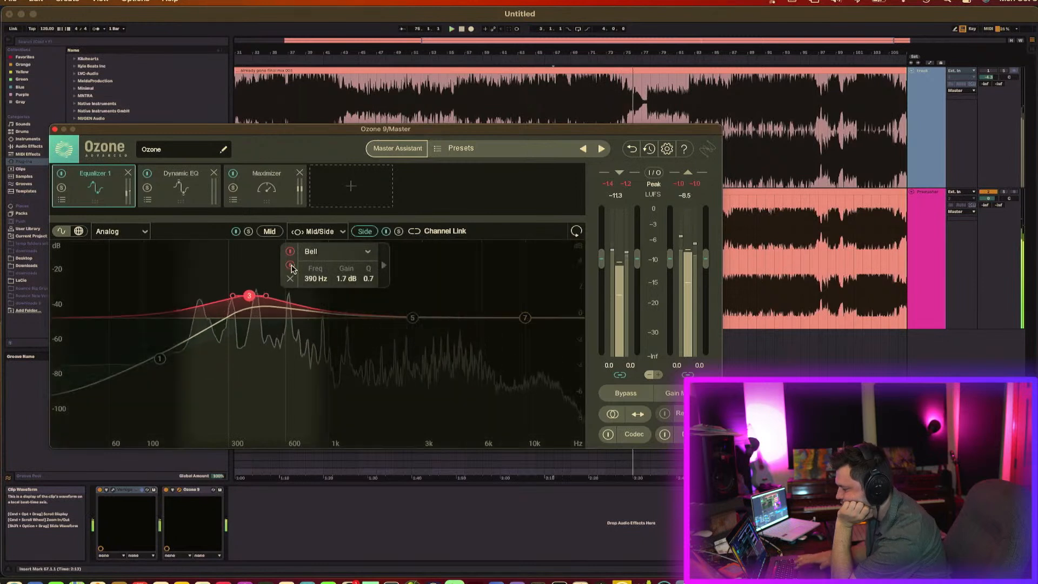
{"action": "left_click_drag", "start_coordinate": [249, 296], "coordinate": [287, 289]}
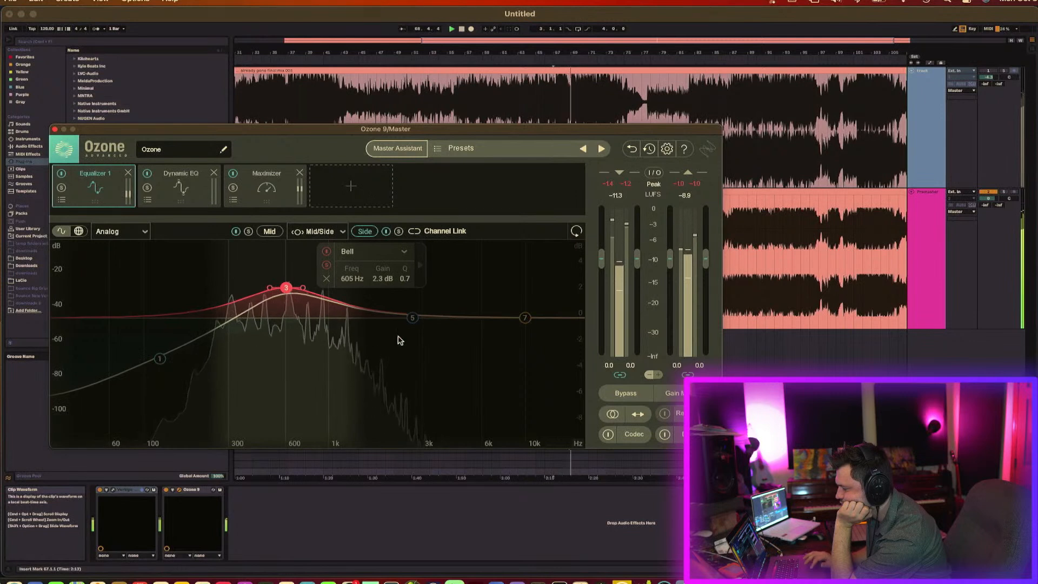
{"action": "left_click", "coordinate": [327, 266]}
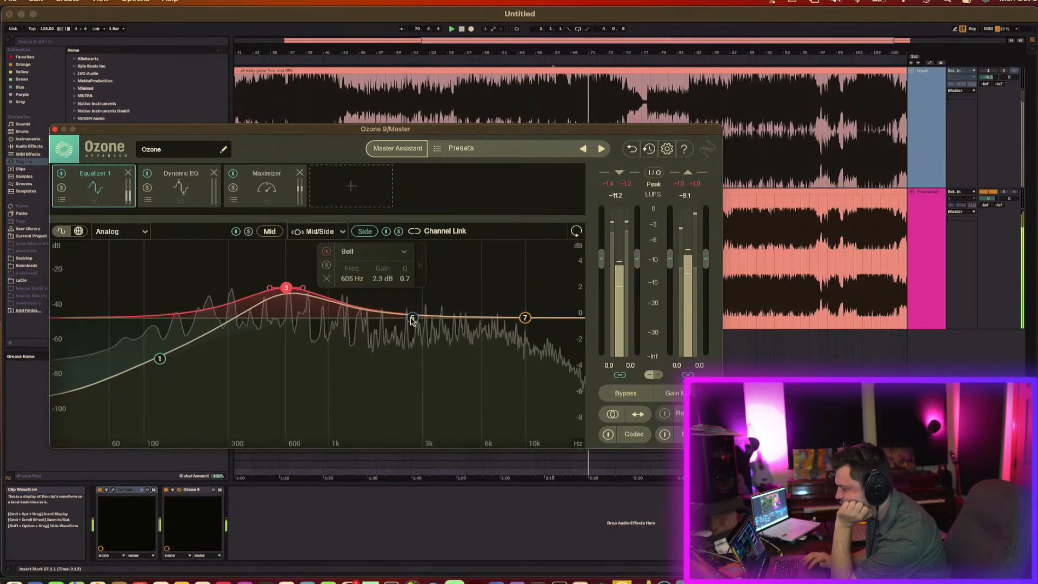
Slightly boost side band 5, add a 1.0 dB high shelf at 6510 Hz, and audition the side channel
{"action": "left_click_drag", "start_coordinate": [412, 317], "coordinate": [411, 303]}
{"action": "left_click_drag", "start_coordinate": [524, 318], "coordinate": [490, 307]}
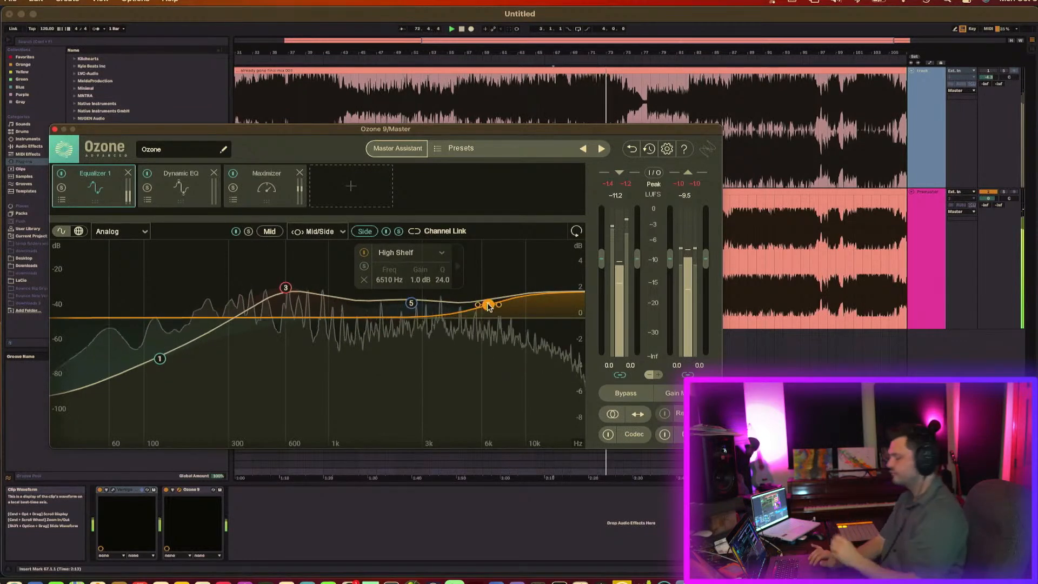
{"action": "left_click", "coordinate": [398, 231]}
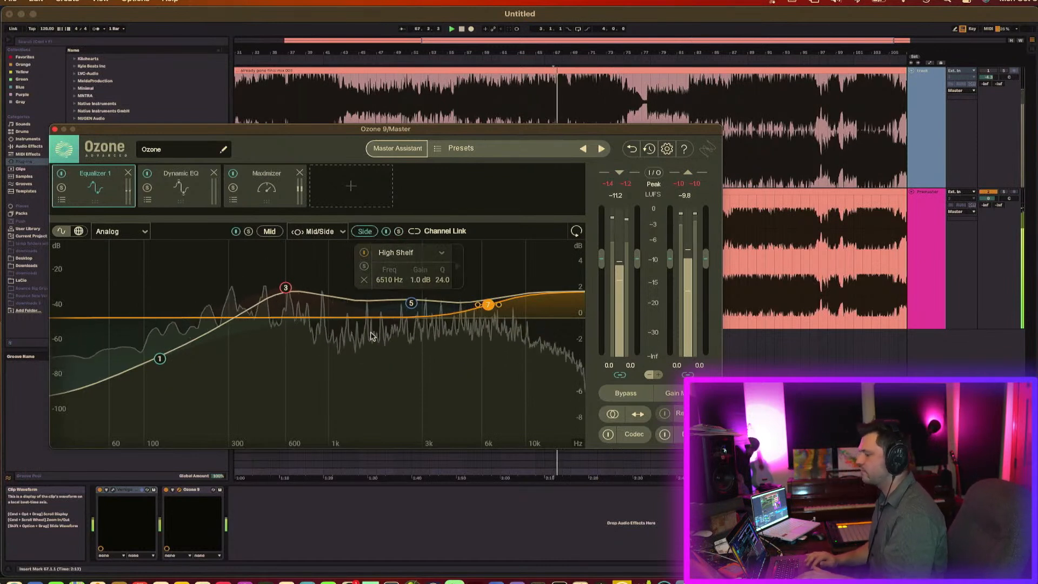
Try stronger low boosts on the mid channel, settling its low shelf at 92 Hz and 0.9 dB
{"action": "left_click", "coordinate": [270, 233]}
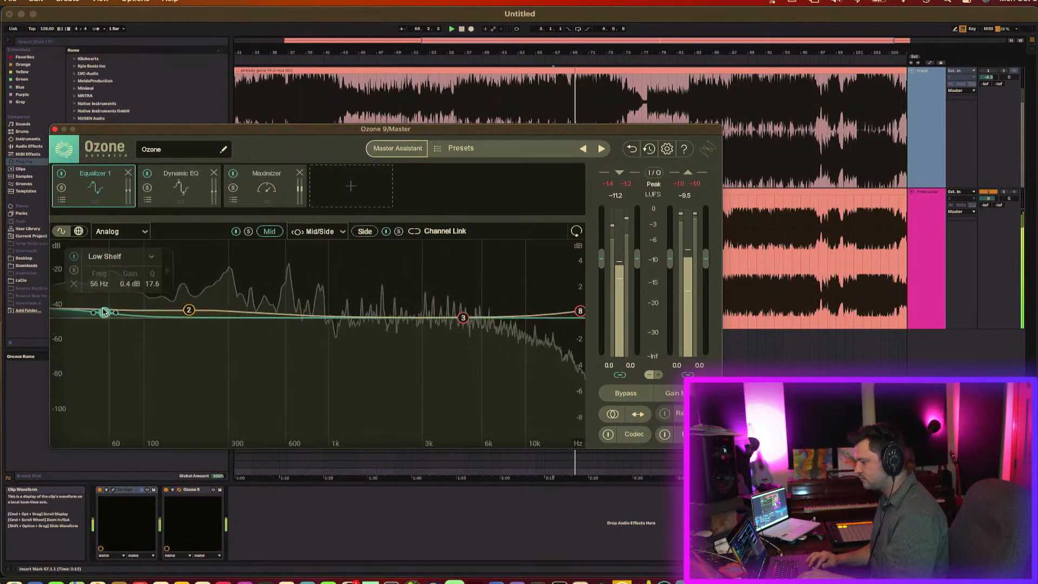
{"action": "left_click_drag", "start_coordinate": [101, 306], "coordinate": [157, 291]}
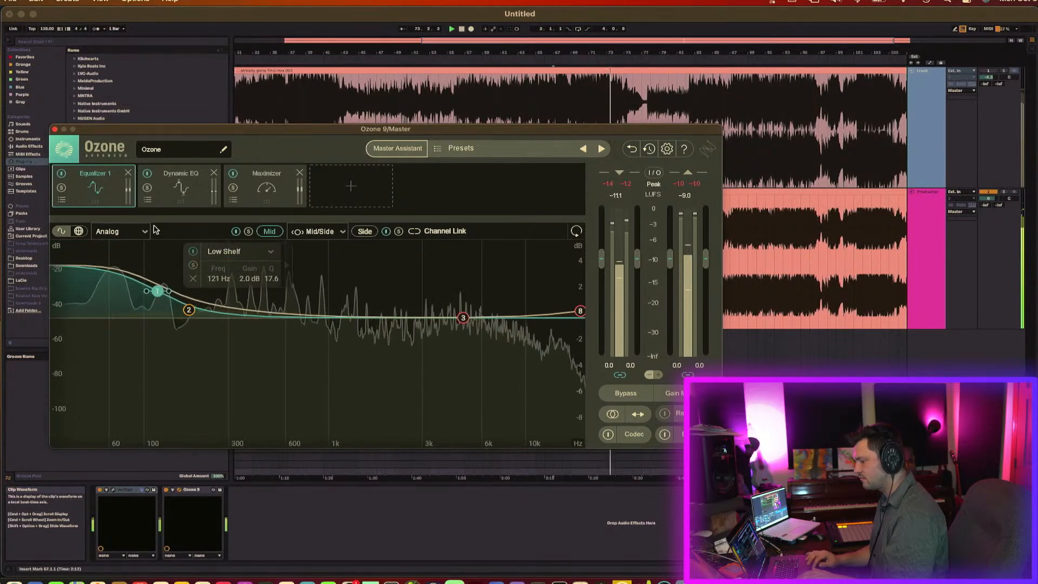
{"action": "double_click", "coordinate": [157, 292]}
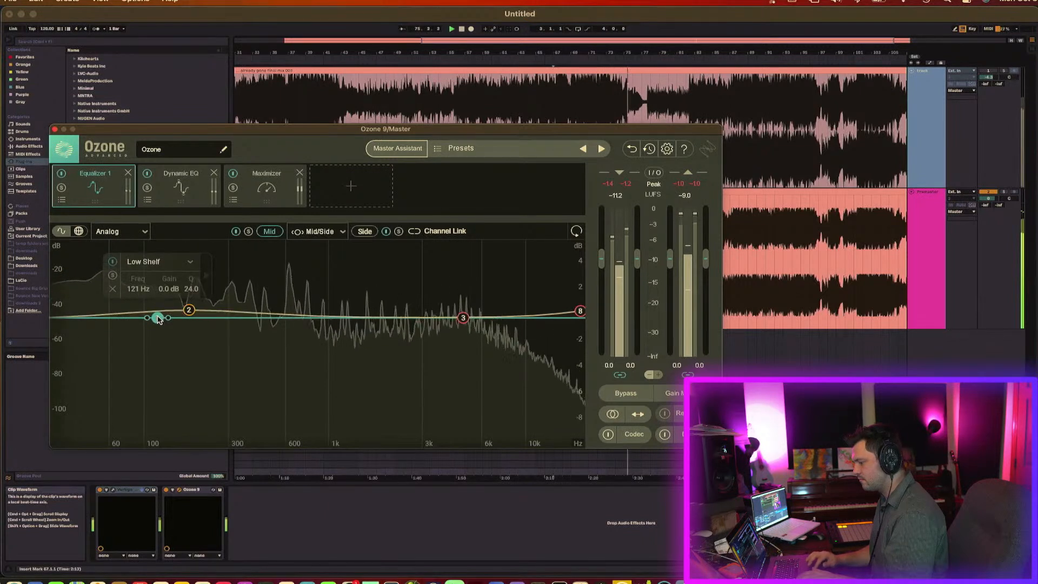
{"action": "left_click_drag", "start_coordinate": [157, 318], "coordinate": [139, 308]}
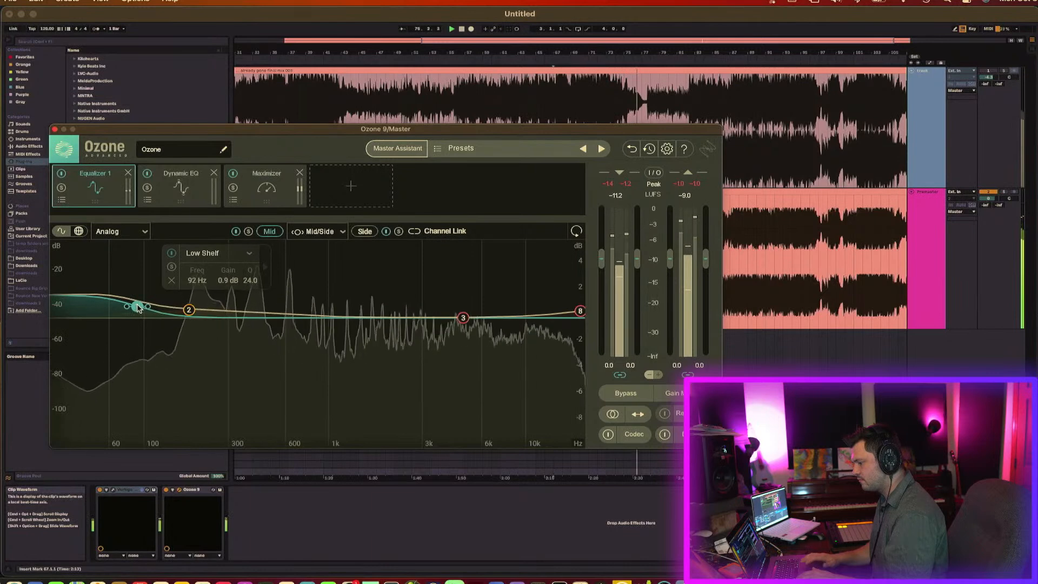
Close Ozone 9, listen to the Premaster from around bar 51, and check its SSL 4000 E settings
{"action": "left_click", "coordinate": [55, 129]}
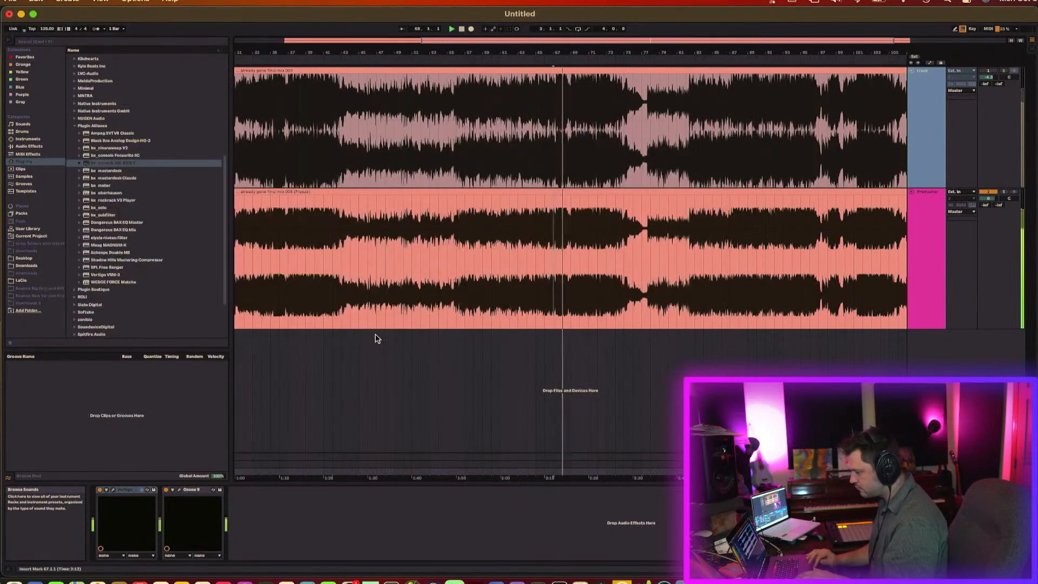
{"action": "left_click", "coordinate": [411, 270]}
{"action": "left_click", "coordinate": [215, 491]}
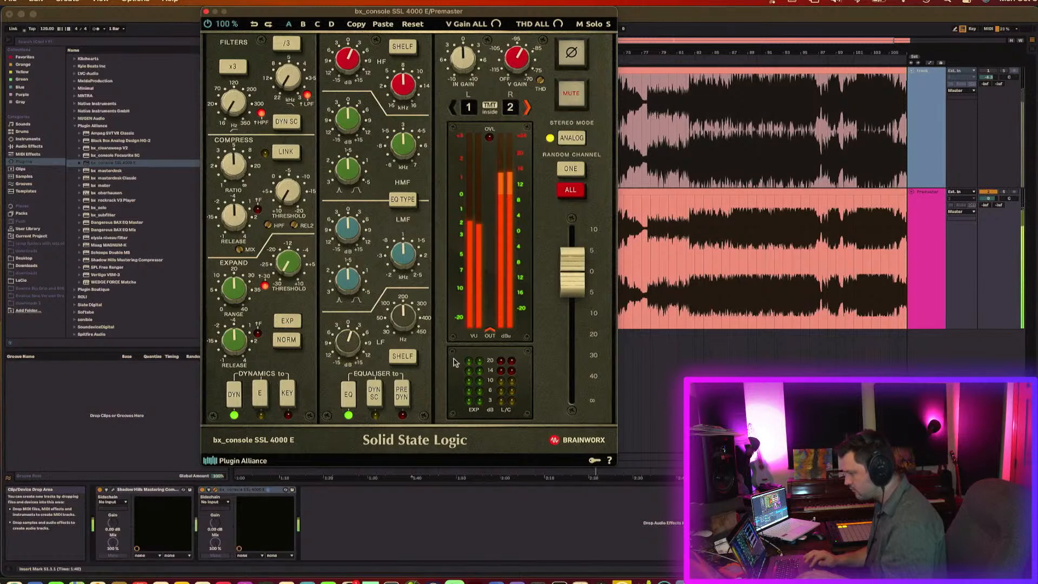
{"action": "left_click", "coordinate": [206, 11]}
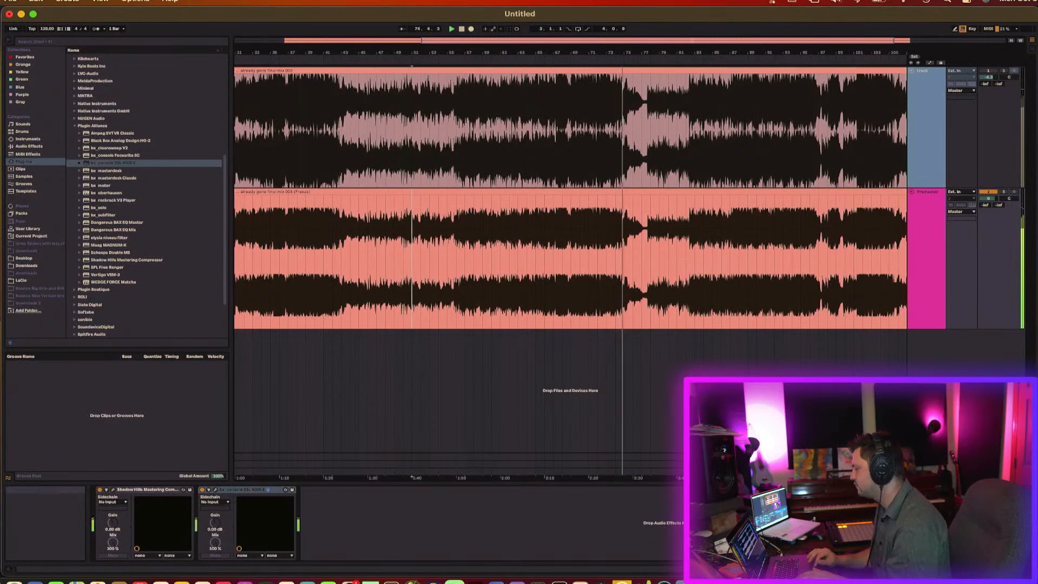
Reopen Ozone 9 on the Master track, set mid bell band 3 to 1561 Hz and 1.3 dB, and restart playback
{"action": "left_click", "coordinate": [927, 470]}
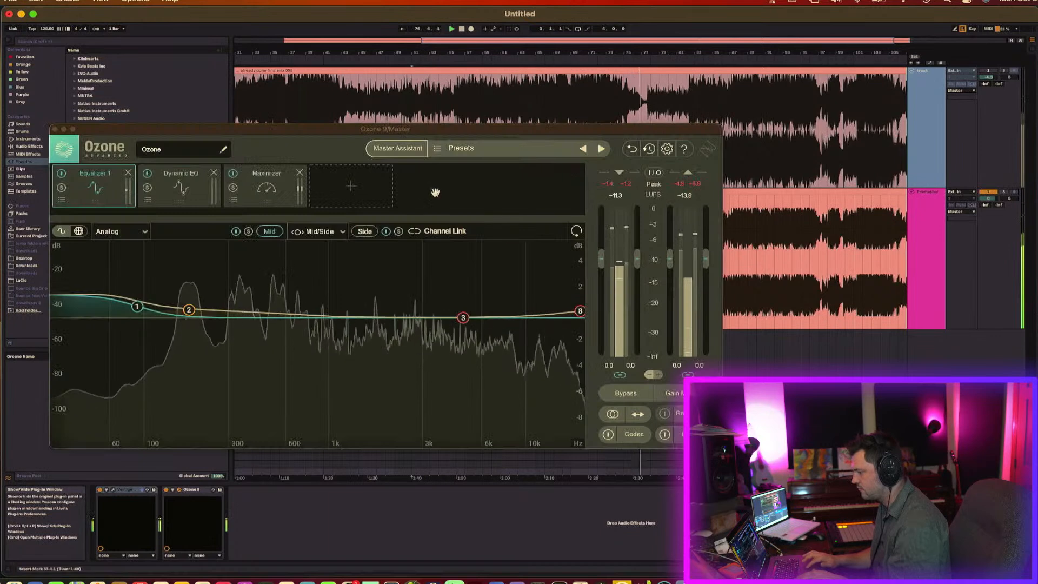
{"action": "left_click", "coordinate": [348, 186]}
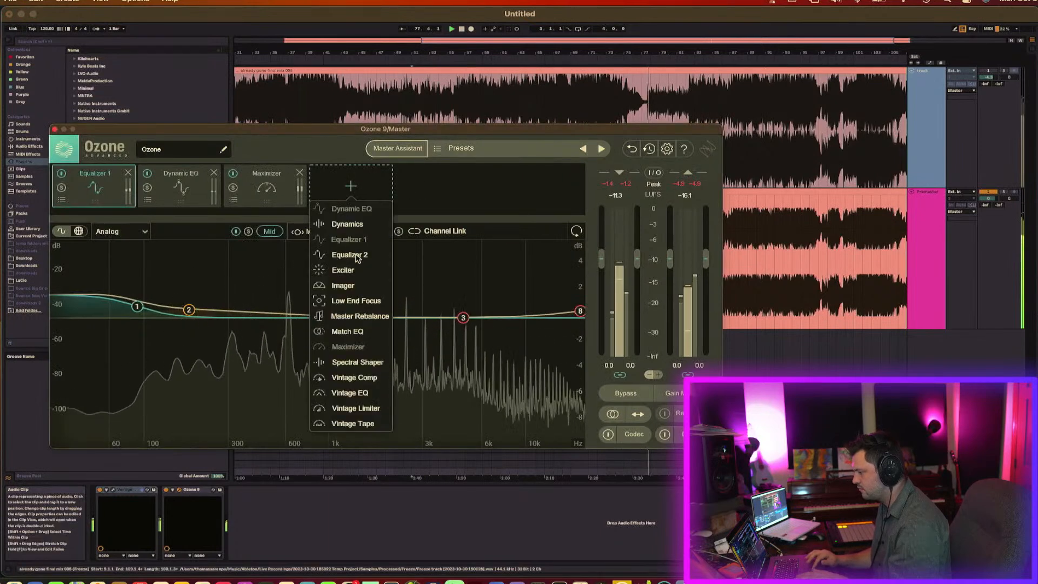
{"action": "left_click", "coordinate": [477, 298]}
{"action": "left_click_drag", "start_coordinate": [463, 318], "coordinate": [366, 302]}
{"action": "key", "text": "space"}
{"action": "key", "text": "space"}
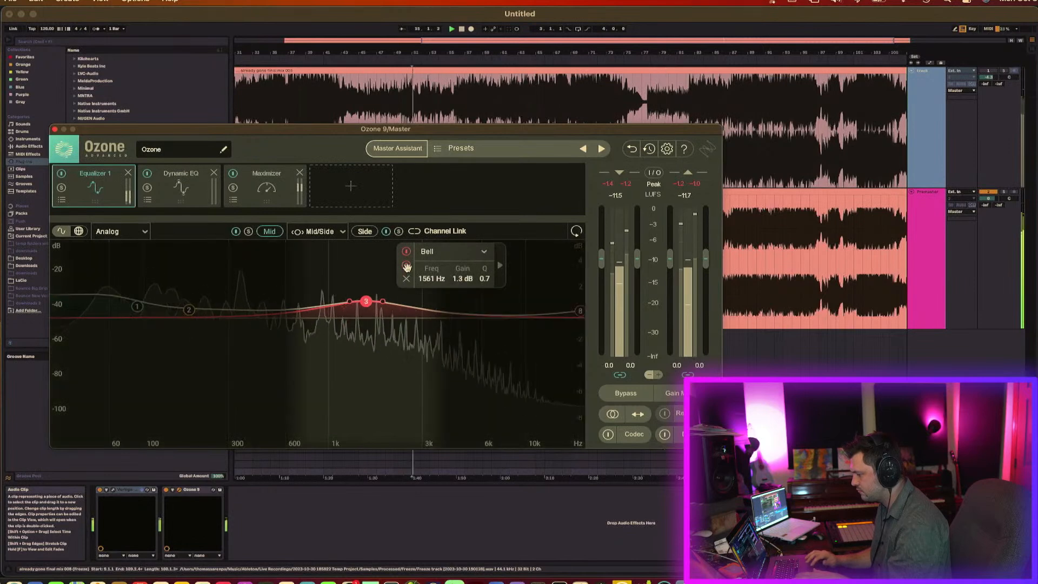
Audition mid bell band 3 in solo while moving it, settling it at 1699 Hz and 0.8 dB
{"action": "left_click_drag", "start_coordinate": [364, 302], "coordinate": [374, 302]}
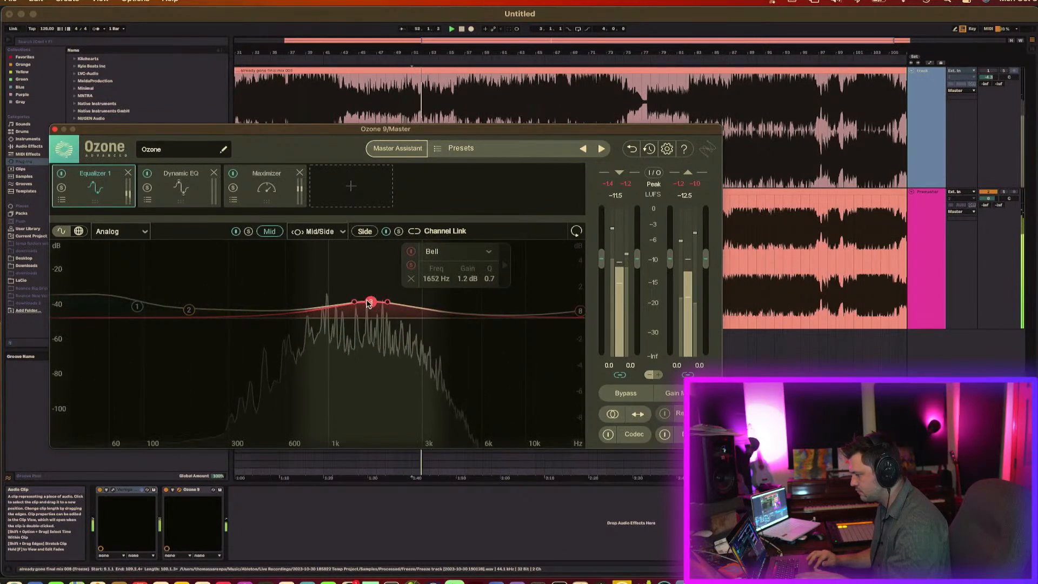
{"action": "left_click", "coordinate": [414, 265]}
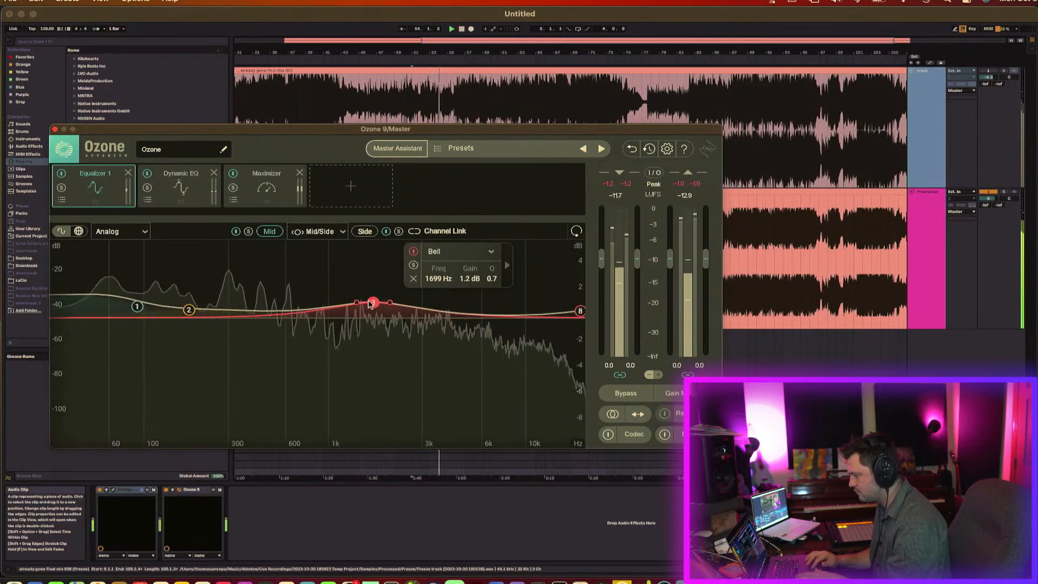
{"action": "left_click_drag", "start_coordinate": [374, 303], "coordinate": [371, 307]}
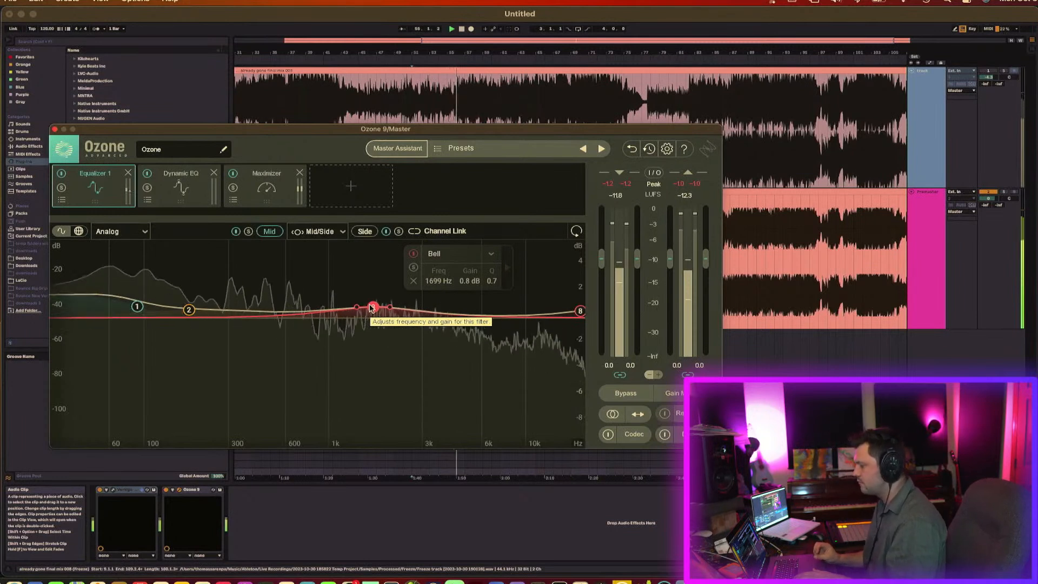
Add a High Shelf band to the mid channel at about 4227 Hz with a 0.8 dB boost
{"action": "left_click", "coordinate": [580, 311]}
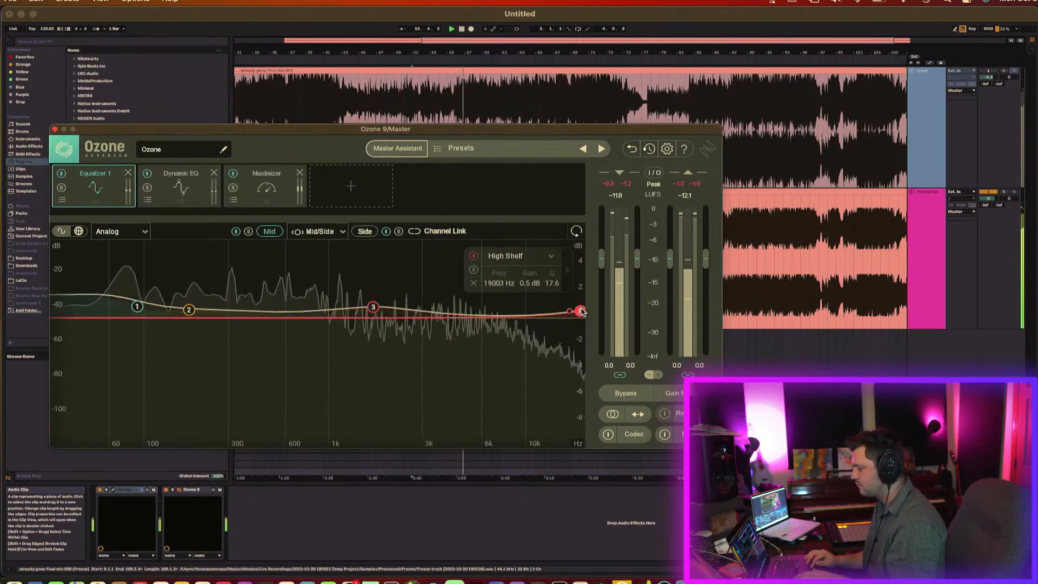
{"action": "left_click", "coordinate": [452, 317]}
{"action": "left_click", "coordinate": [464, 262]}
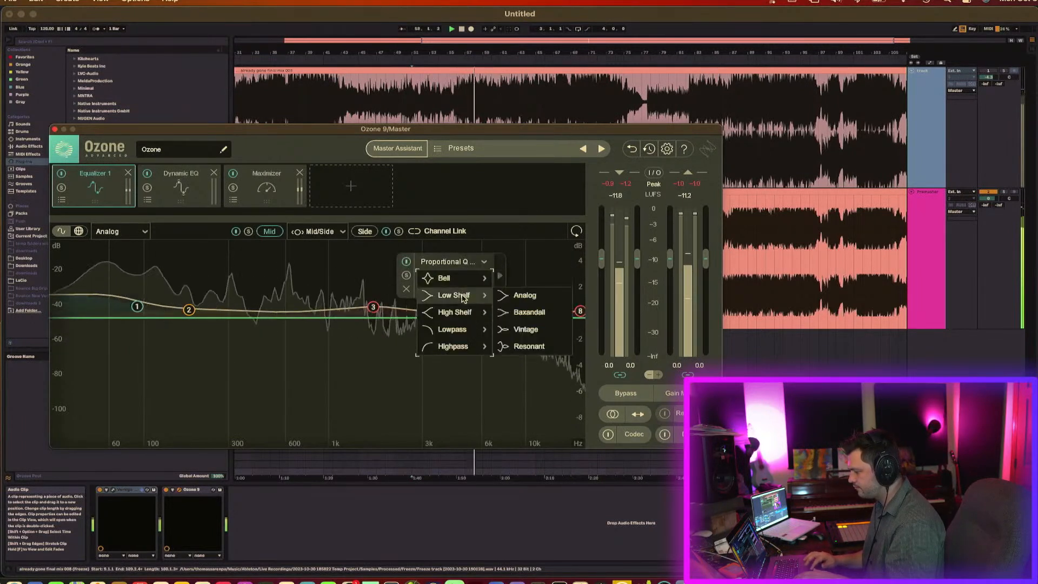
{"action": "left_click", "coordinate": [460, 312]}
{"action": "left_click_drag", "start_coordinate": [457, 317], "coordinate": [458, 313]}
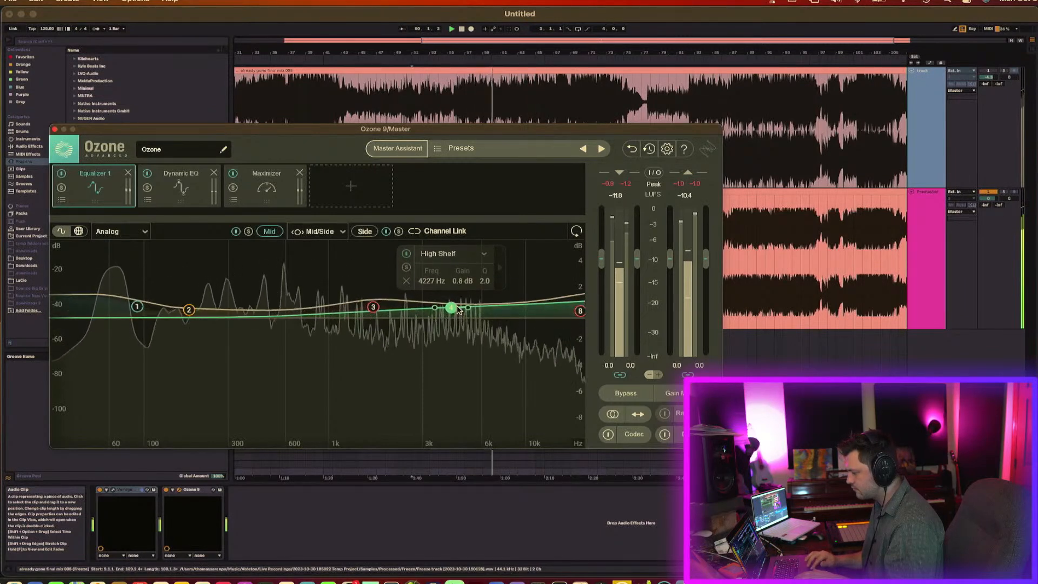
Show the side channel's curve and compare the gain-matched master with Ozone bypassed and active
{"action": "left_click", "coordinate": [365, 231]}
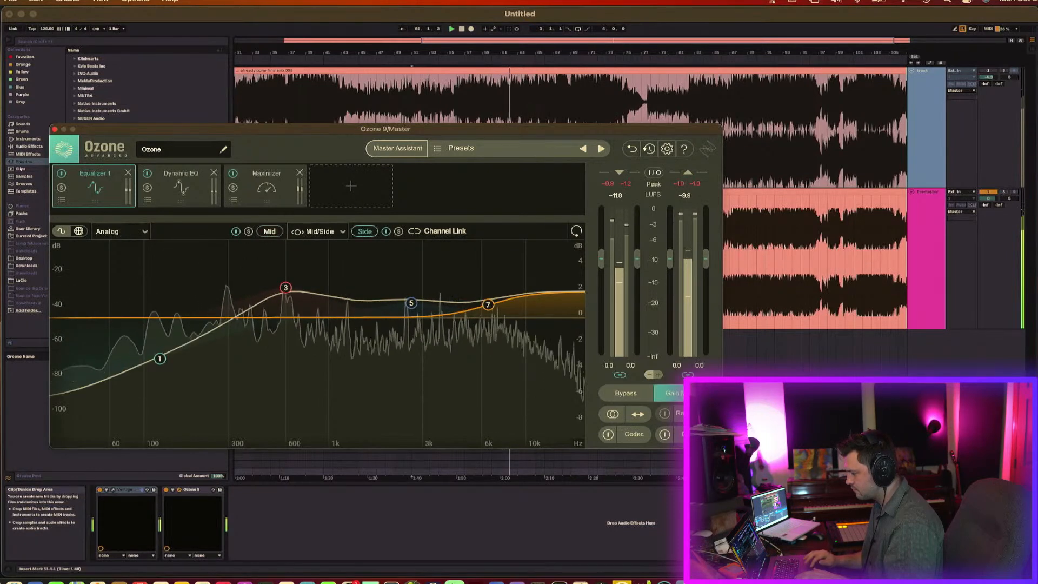
{"action": "left_click", "coordinate": [624, 398]}
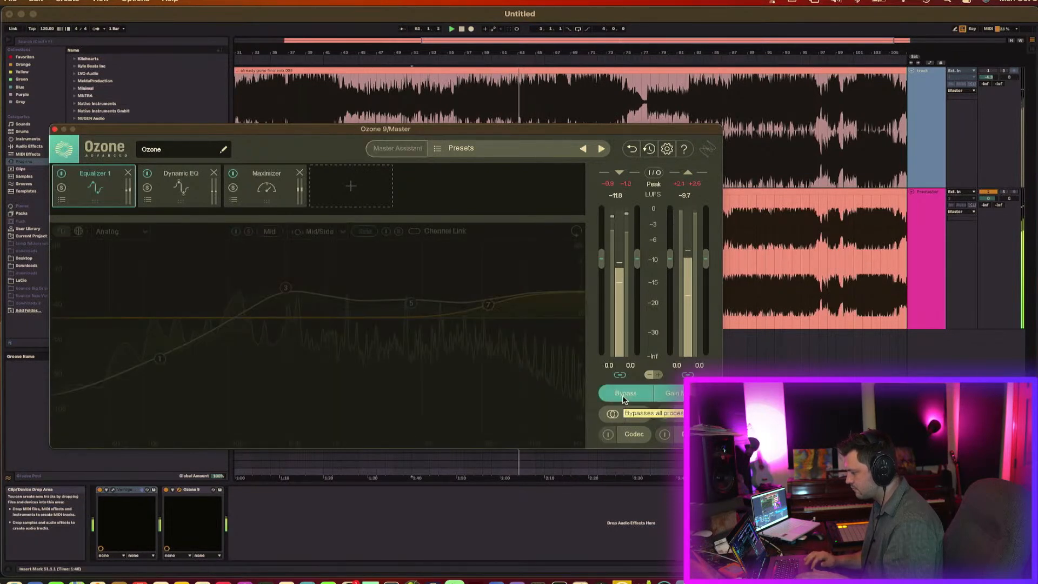
{"action": "left_click", "coordinate": [624, 397]}
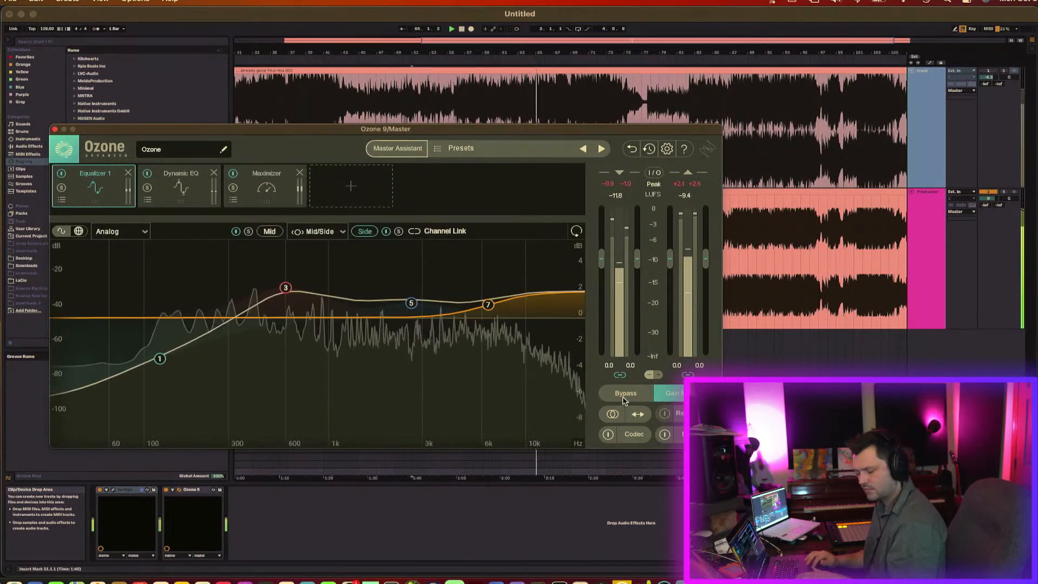
{"action": "left_click", "coordinate": [625, 398]}
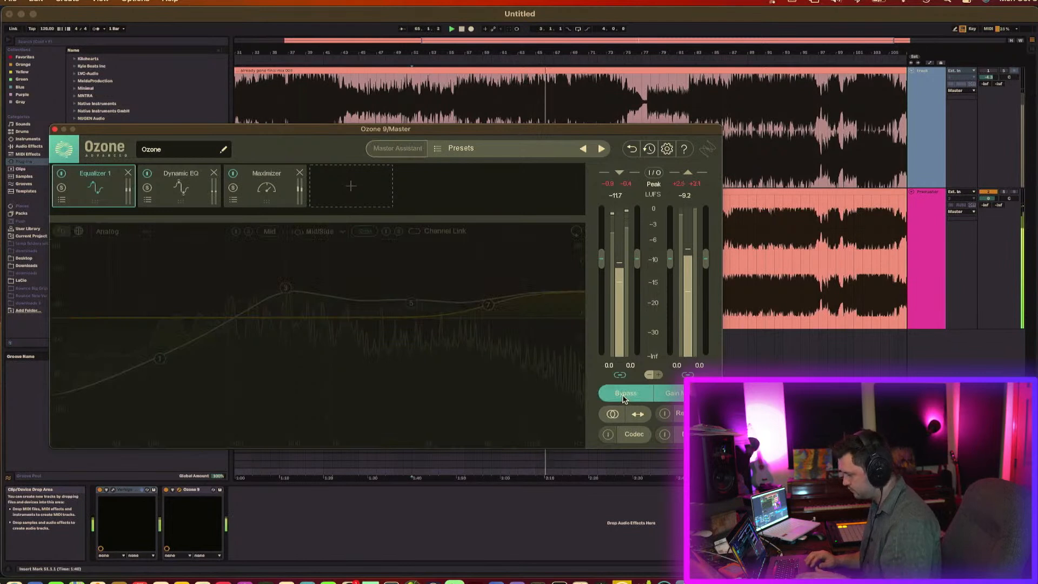
{"action": "left_click", "coordinate": [625, 397]}
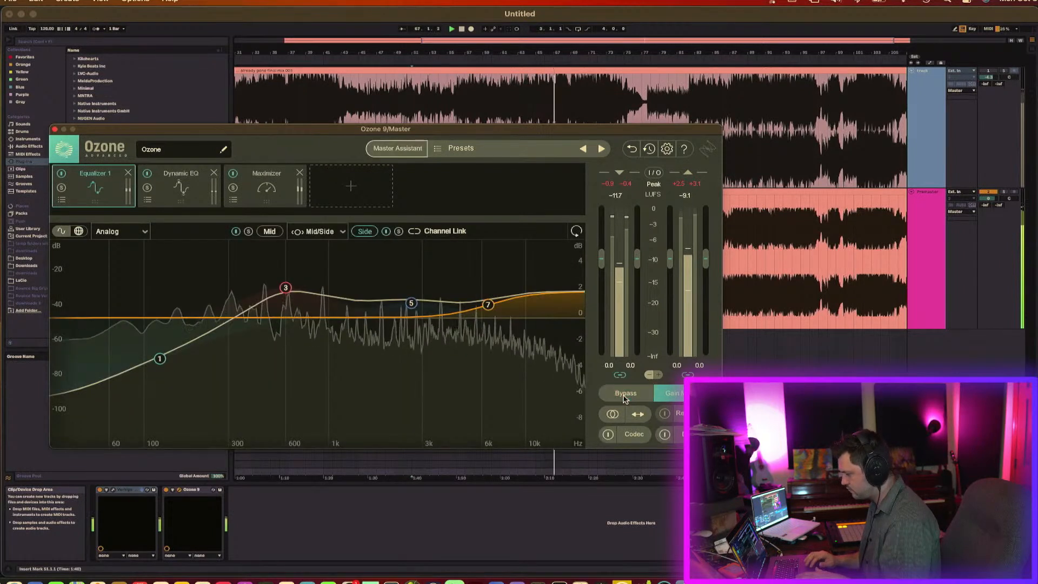
Add Equalizer 2 between Equalizer 1 and Dynamic EQ and set it to Left/Right mode
{"action": "left_click", "coordinate": [349, 186]}
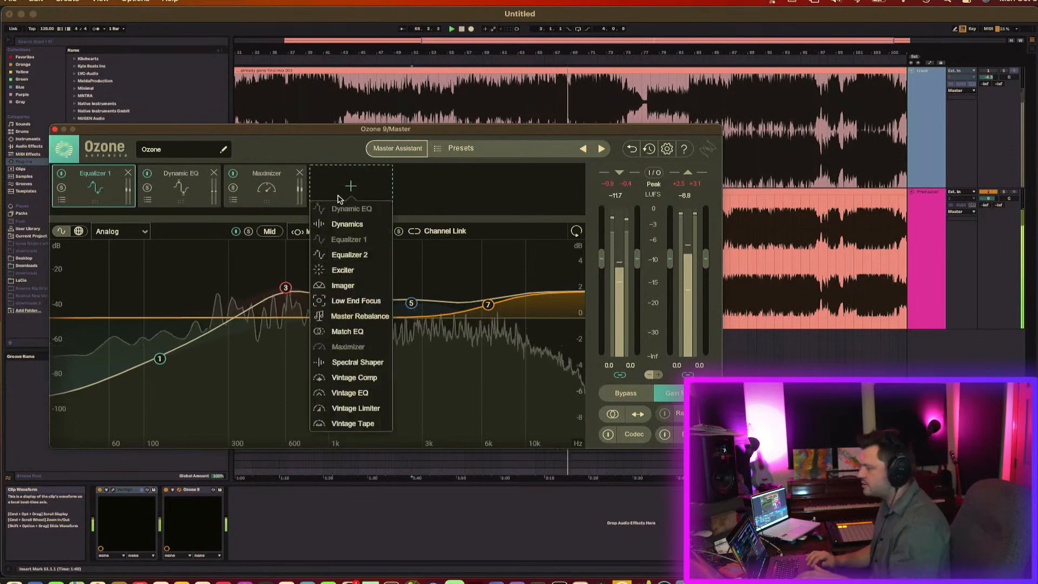
{"action": "left_click", "coordinate": [349, 255]}
{"action": "left_click_drag", "start_coordinate": [350, 184], "coordinate": [181, 187]}
{"action": "left_click", "coordinate": [314, 234]}
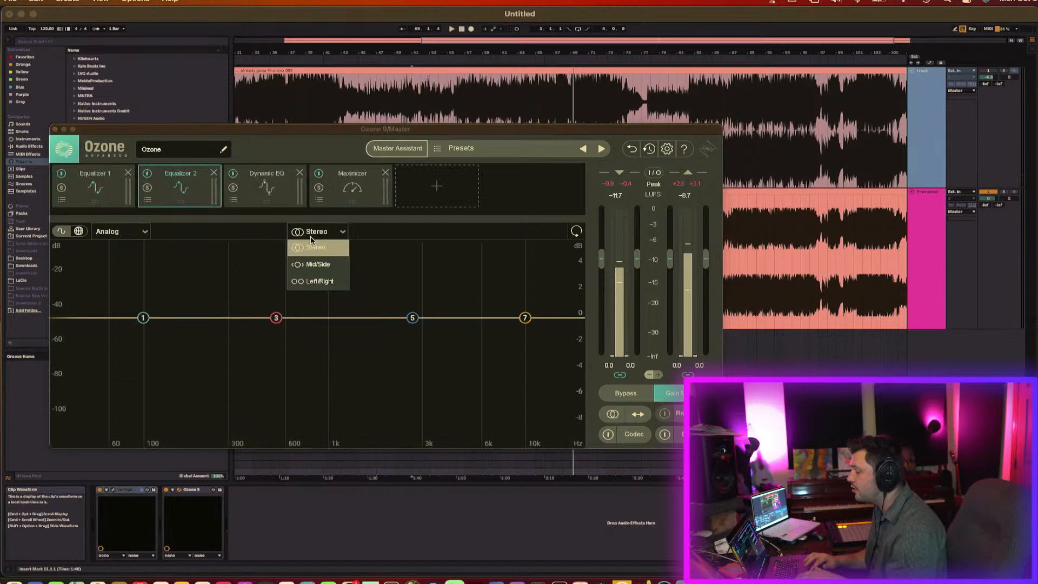
{"action": "left_click", "coordinate": [338, 281]}
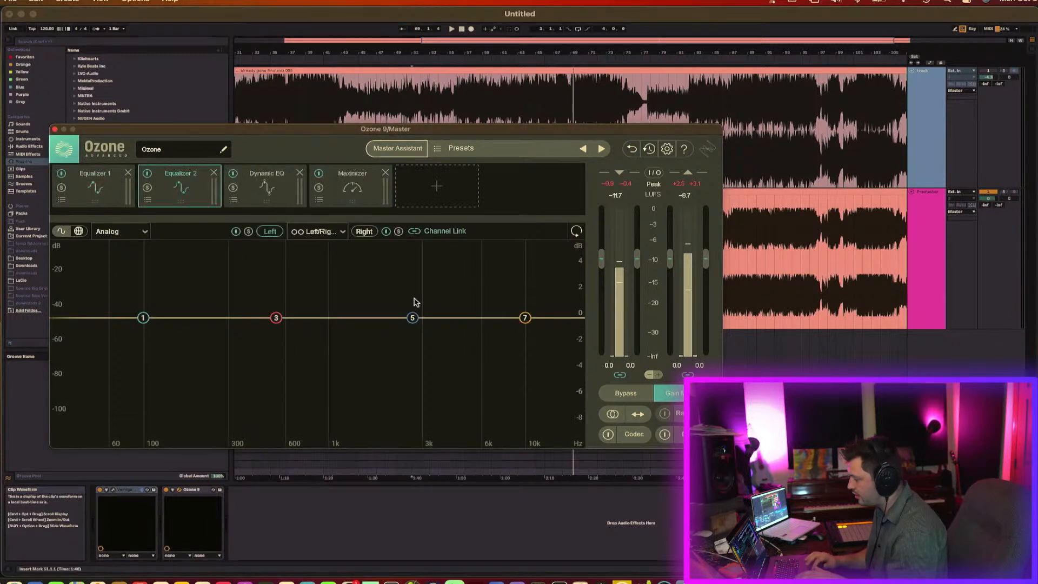
Remove Equalizer 2's high shelf band 7 and move bell band 5 to 10583 Hz with a 0.8 dB boost
{"action": "left_click", "coordinate": [527, 318]}
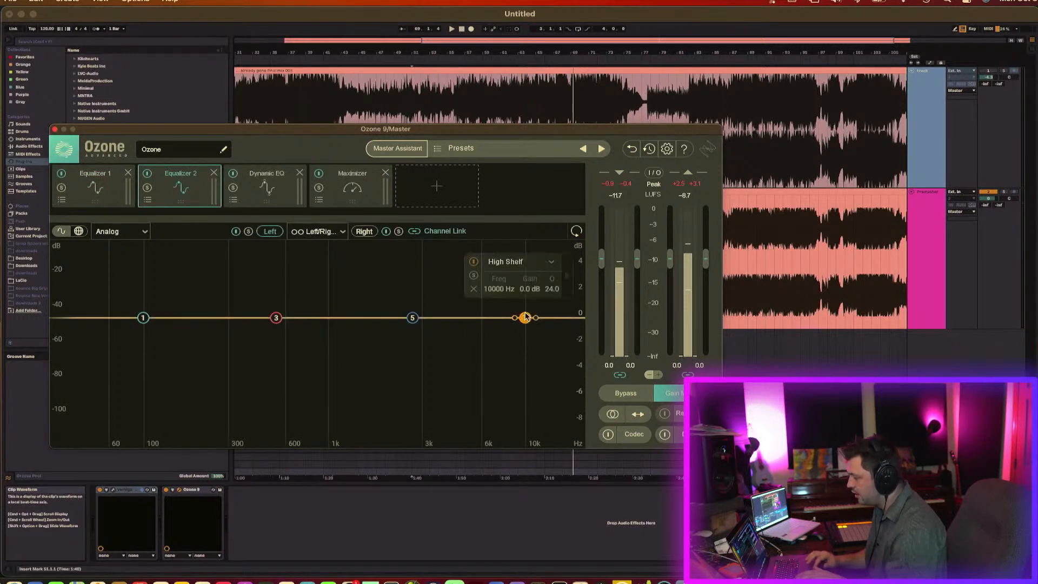
{"action": "left_click", "coordinate": [474, 291]}
{"action": "left_click_drag", "start_coordinate": [413, 317], "coordinate": [530, 307]}
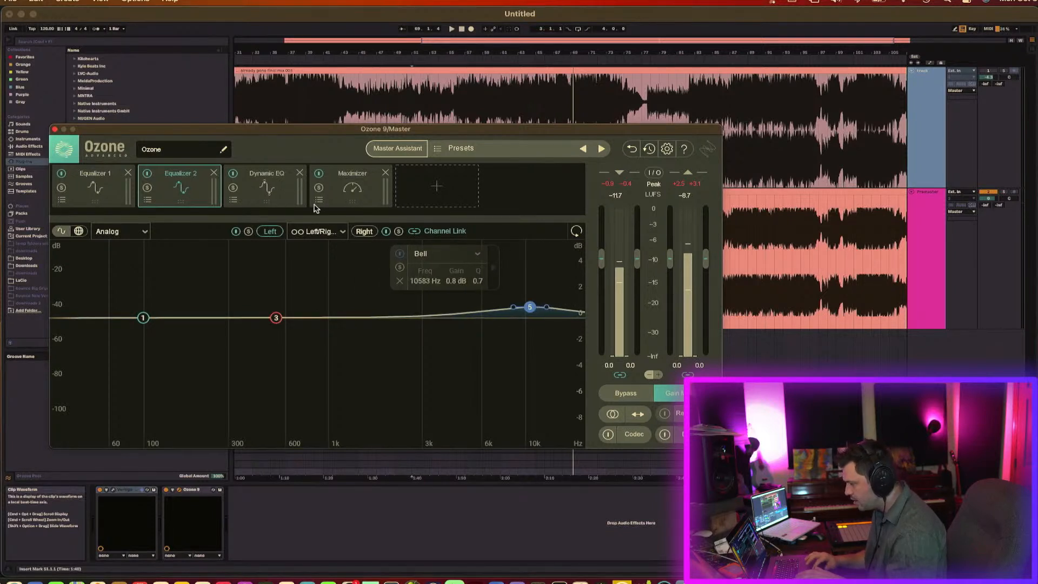
Unlink Equalizer 2's channels and shift only the left channel's band 5 down to 9017 Hz
{"action": "left_click", "coordinate": [364, 232]}
{"action": "left_click", "coordinate": [276, 233]}
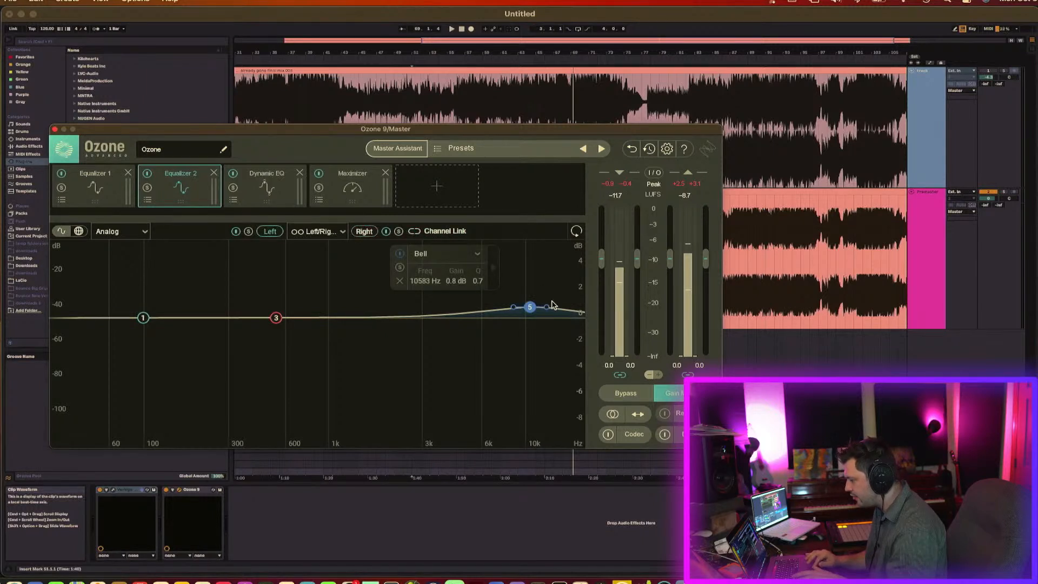
{"action": "key", "text": "Left"}
{"action": "key", "text": "Left"}
{"action": "key", "text": "Left"}
{"action": "key", "text": "Left"}
{"action": "key", "text": "Left"}
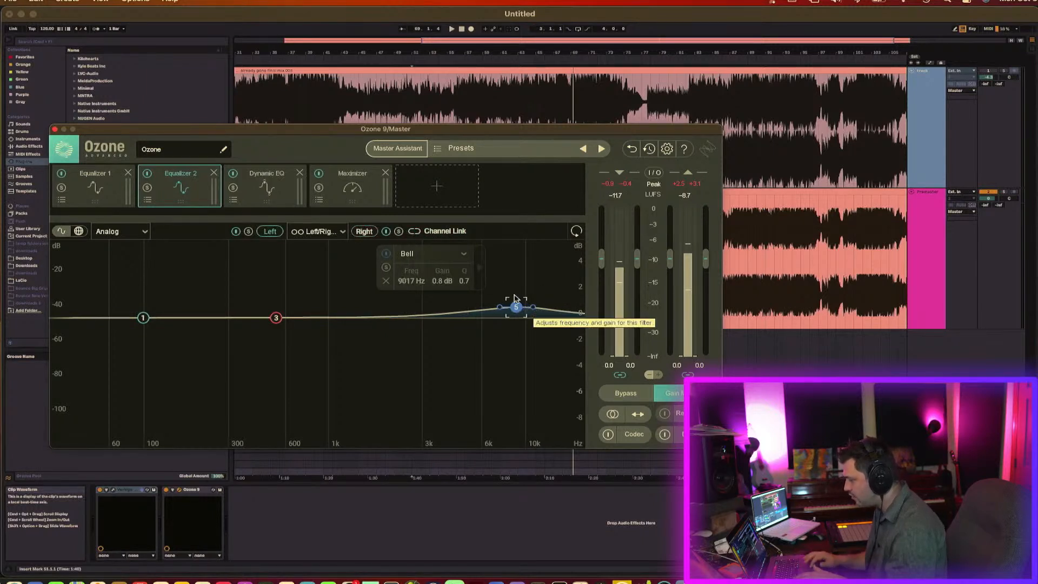
Compare the right and left curves, reduce band 5 to 0.5 dB with Channel Link on, and unlink the channels again
{"action": "left_click", "coordinate": [361, 235]}
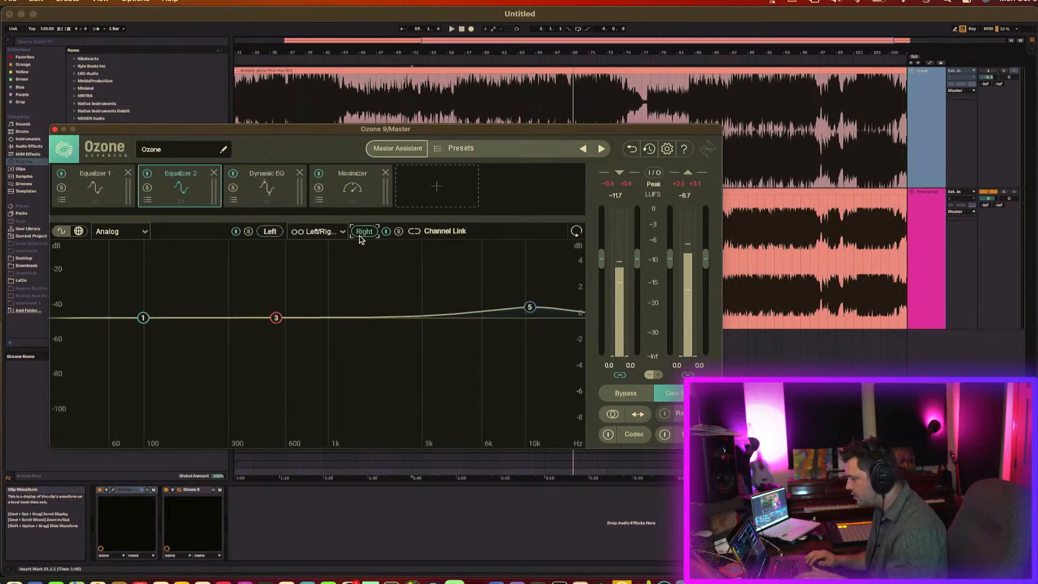
{"action": "left_click", "coordinate": [264, 234]}
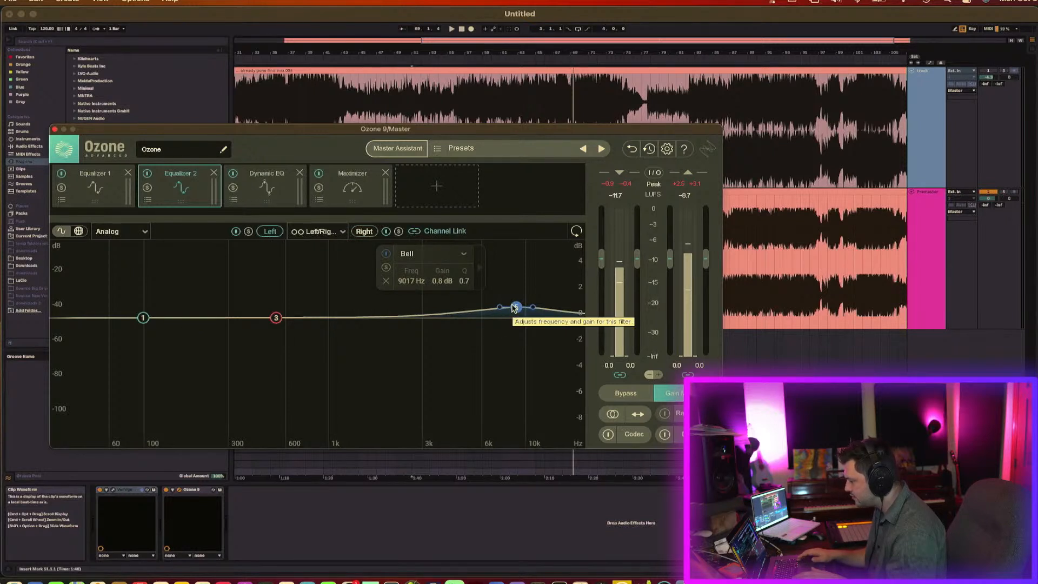
{"action": "left_click_drag", "start_coordinate": [514, 308], "coordinate": [514, 309]}
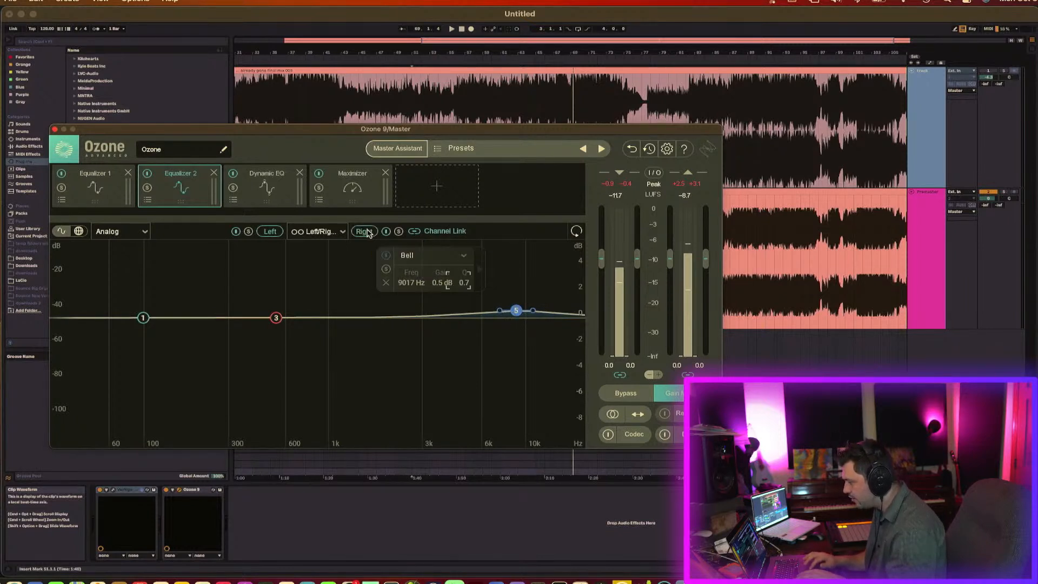
{"action": "left_click", "coordinate": [270, 231]}
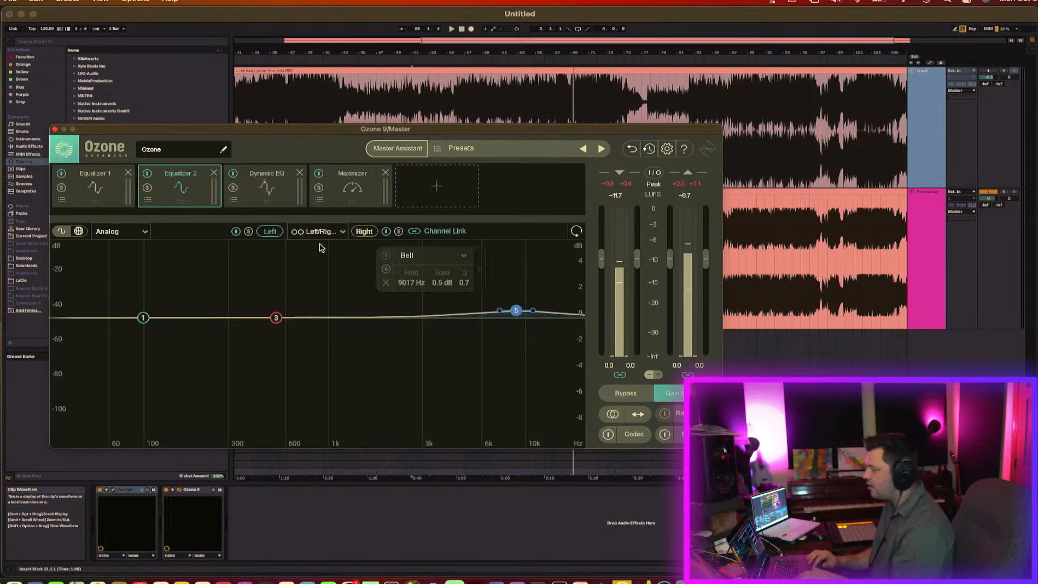
{"action": "left_click", "coordinate": [414, 231]}
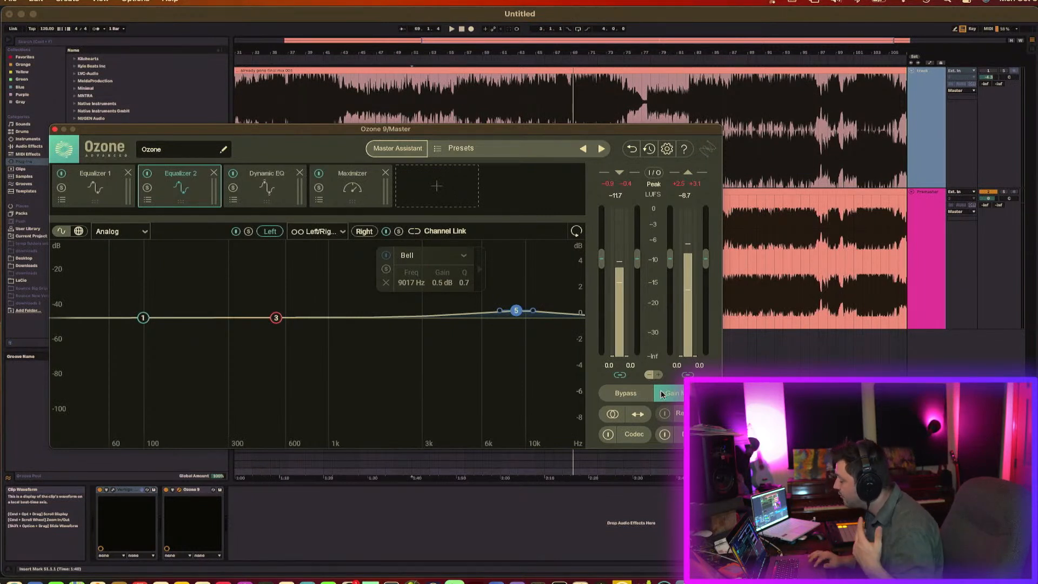
Audition the master with Equalizer 2 switched off, comparing Ozone bypassed and active, and re-enable Equalizer 2
{"action": "left_click", "coordinate": [147, 173]}
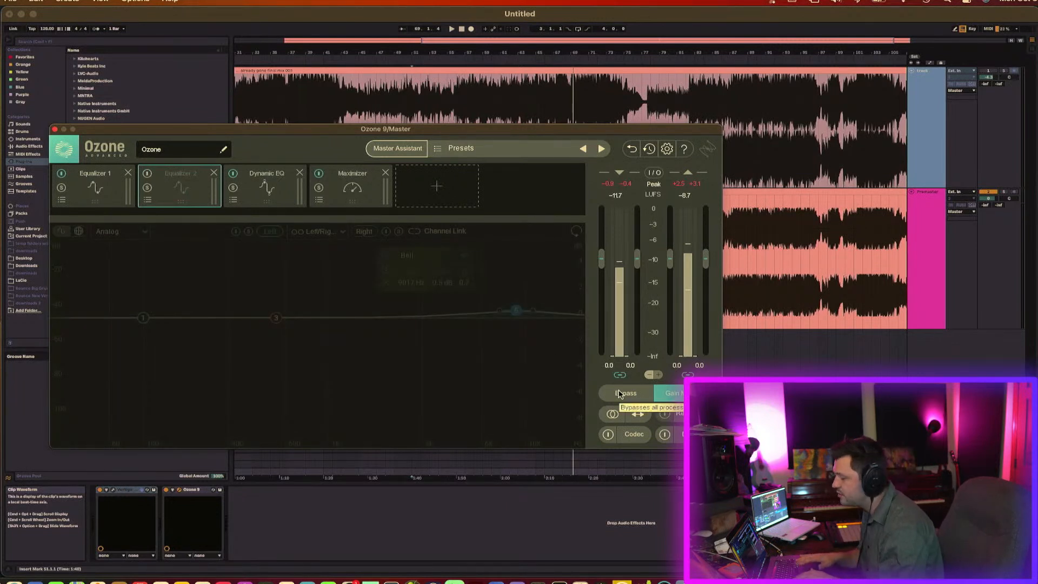
{"action": "key", "text": "space"}
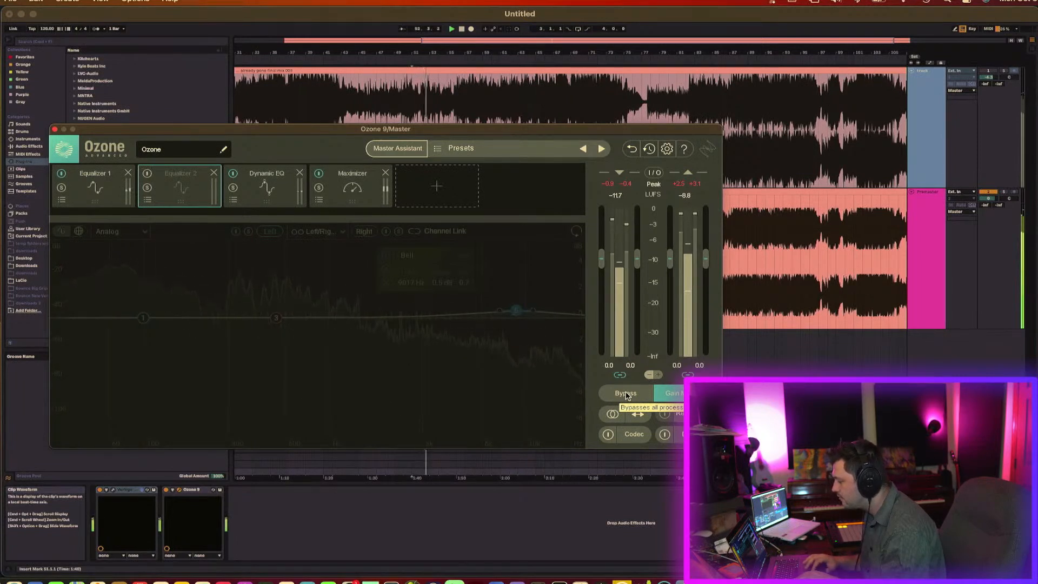
{"action": "left_click", "coordinate": [626, 394]}
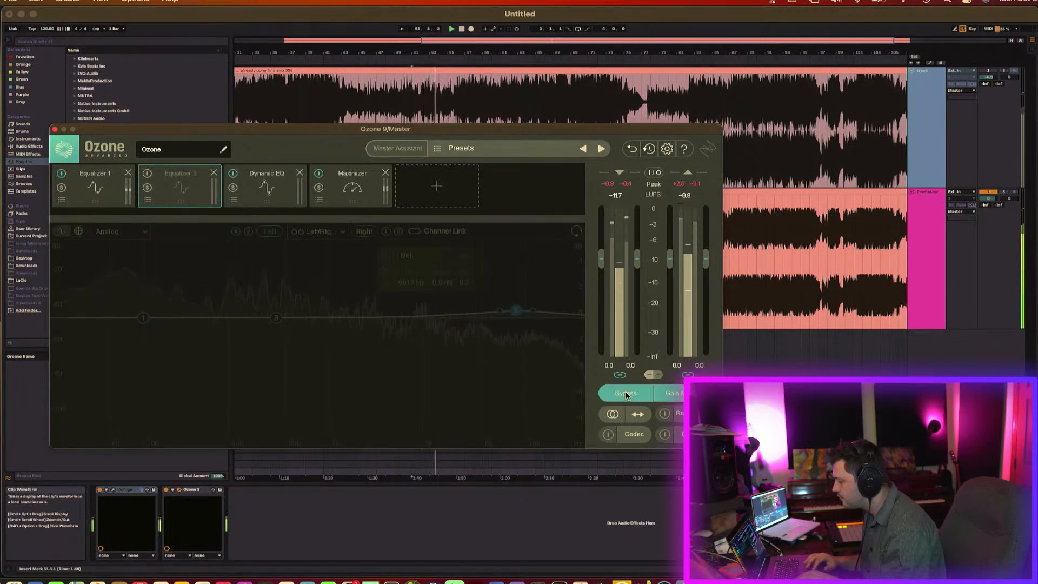
{"action": "key", "text": "space"}
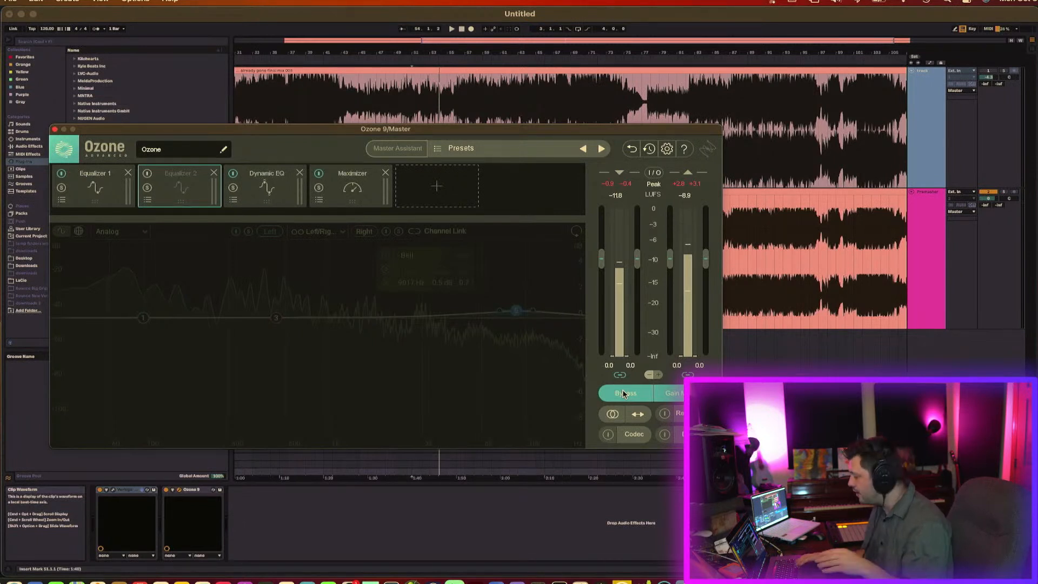
{"action": "key", "text": "space"}
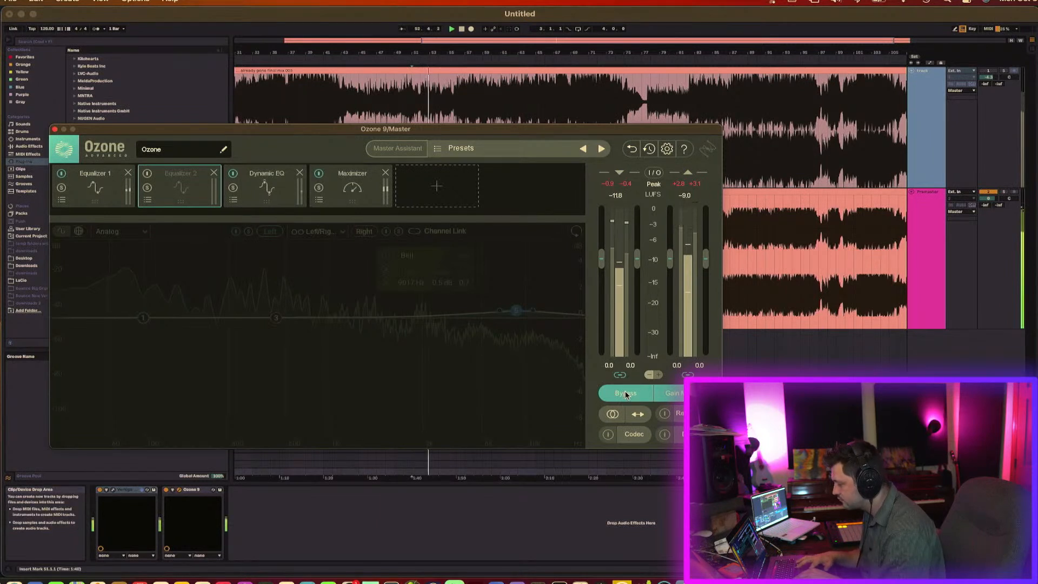
{"action": "left_click", "coordinate": [625, 395]}
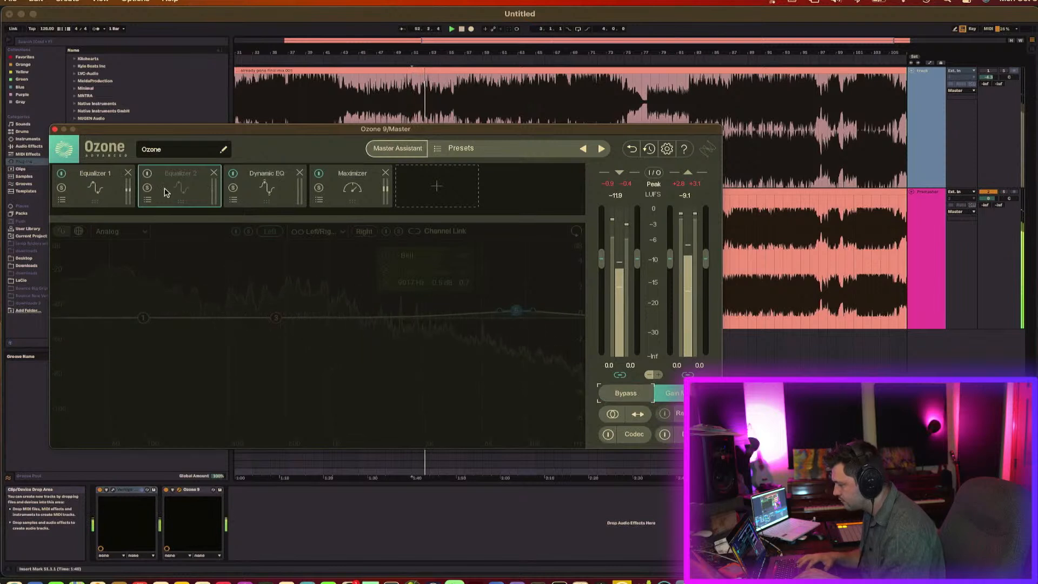
{"action": "left_click", "coordinate": [147, 174]}
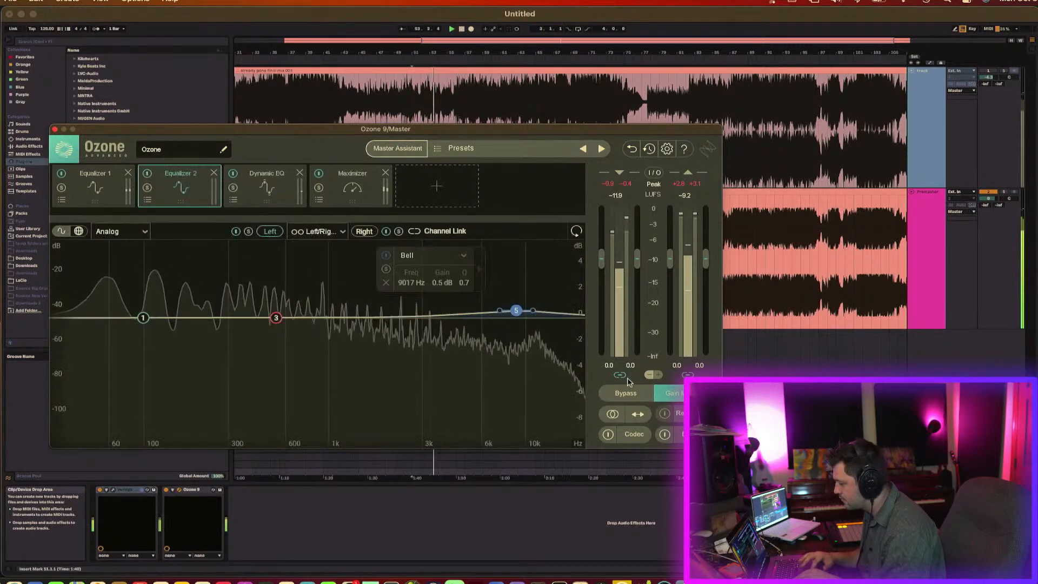
Toggle mono summing during playback to compare the master in mono and stereo, ending in stereo
{"action": "left_click", "coordinate": [611, 416]}
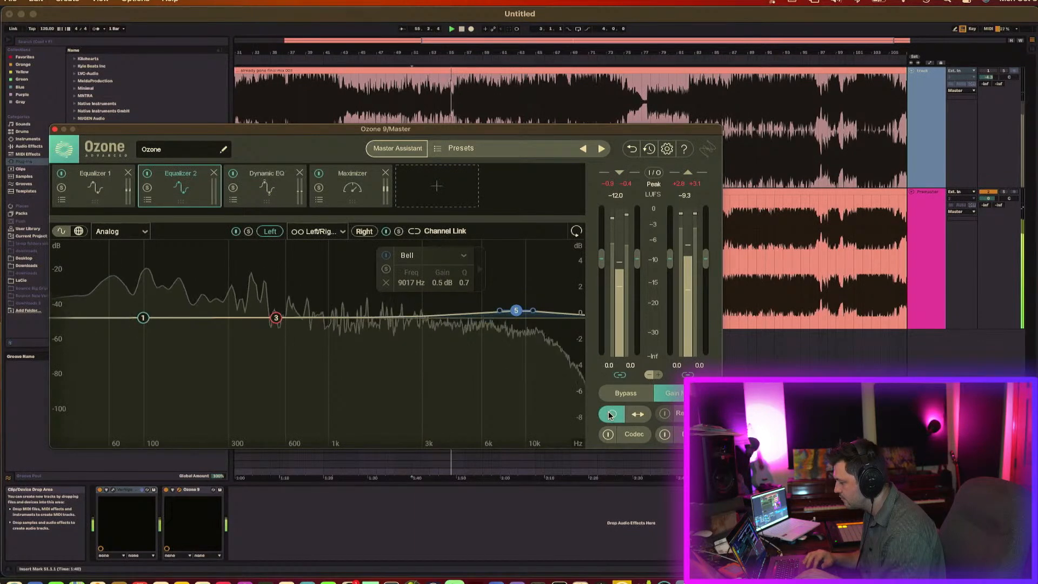
{"action": "left_click", "coordinate": [611, 415]}
{"action": "left_click", "coordinate": [612, 415]}
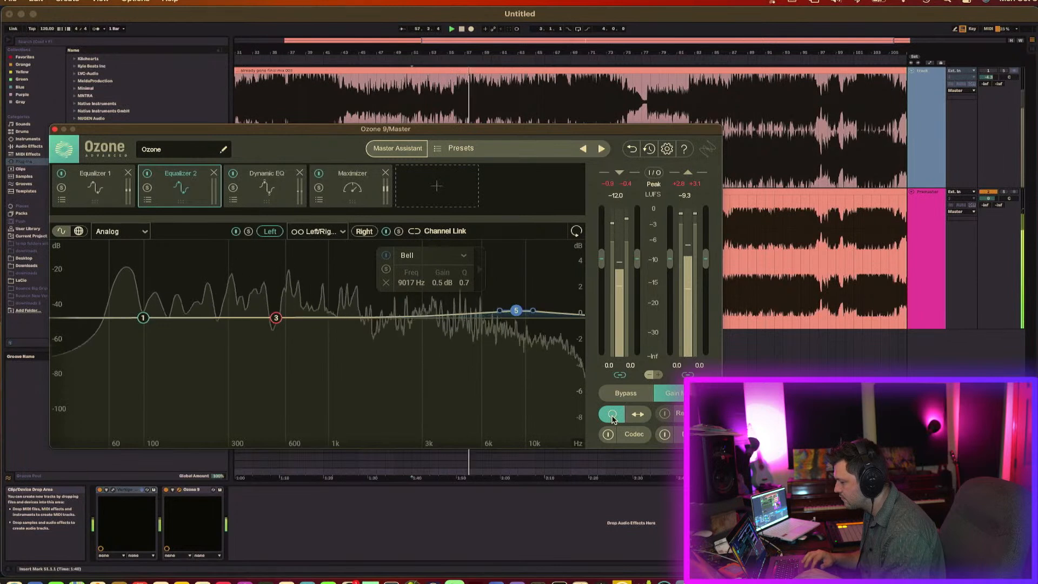
{"action": "left_click", "coordinate": [612, 414]}
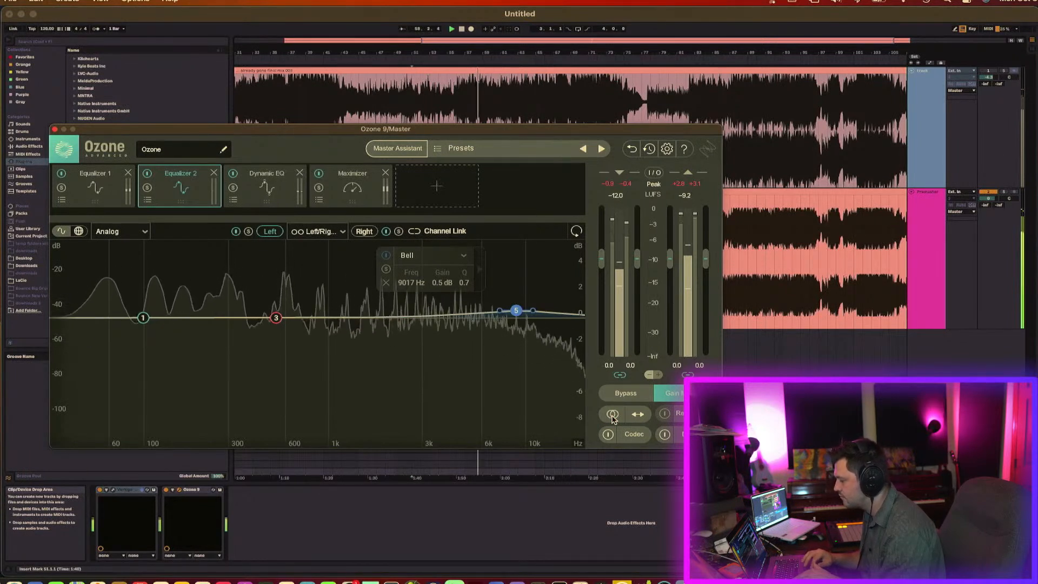
{"action": "left_click", "coordinate": [612, 415]}
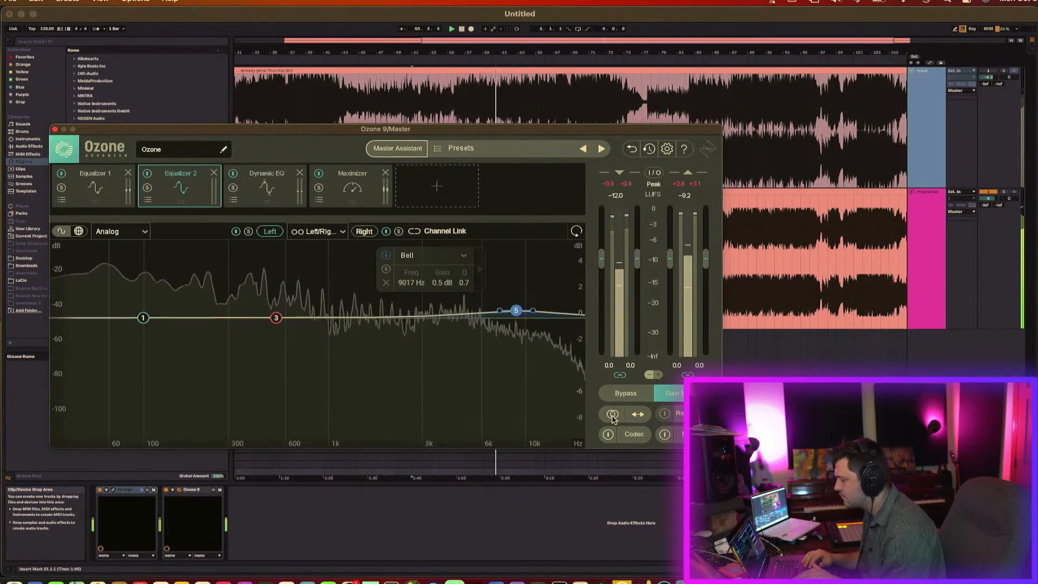
{"action": "left_click", "coordinate": [612, 415]}
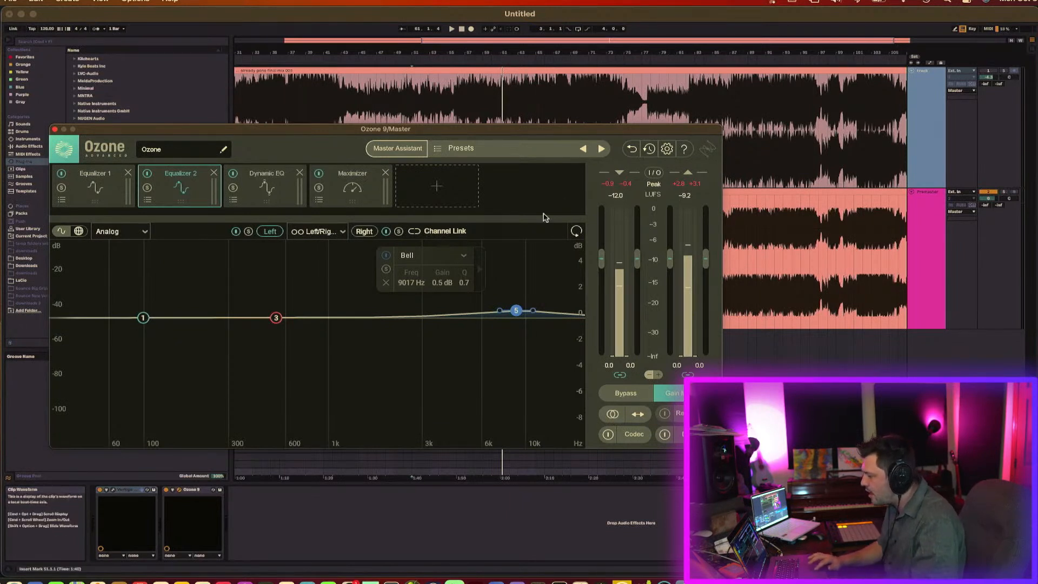
Add a Vintage Tape module to the Ozone chain and place it first, ahead of Equalizer 1
{"action": "left_click", "coordinate": [457, 207]}
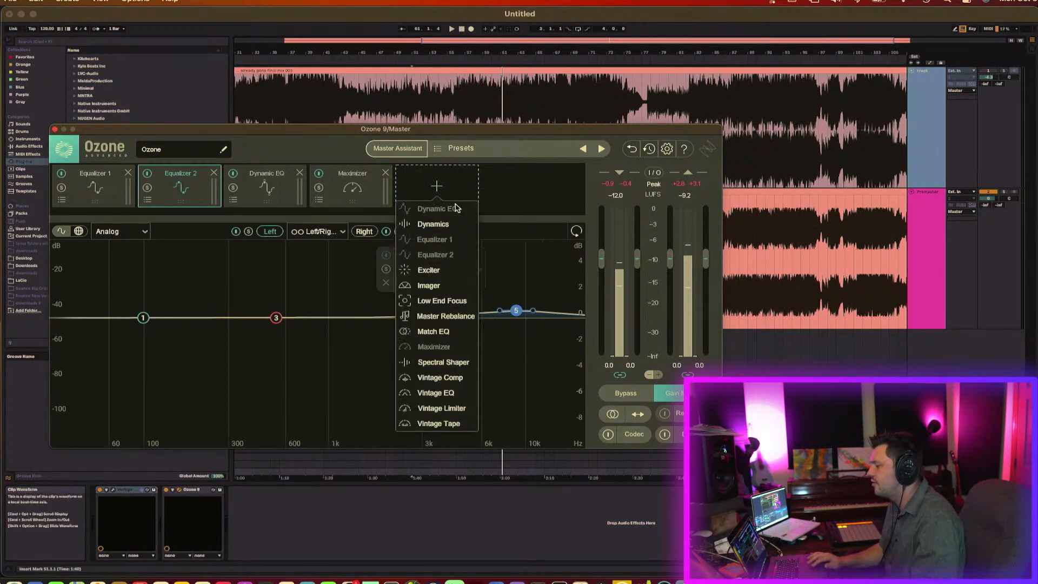
{"action": "left_click", "coordinate": [445, 424]}
{"action": "left_click_drag", "start_coordinate": [431, 182], "coordinate": [48, 196]}
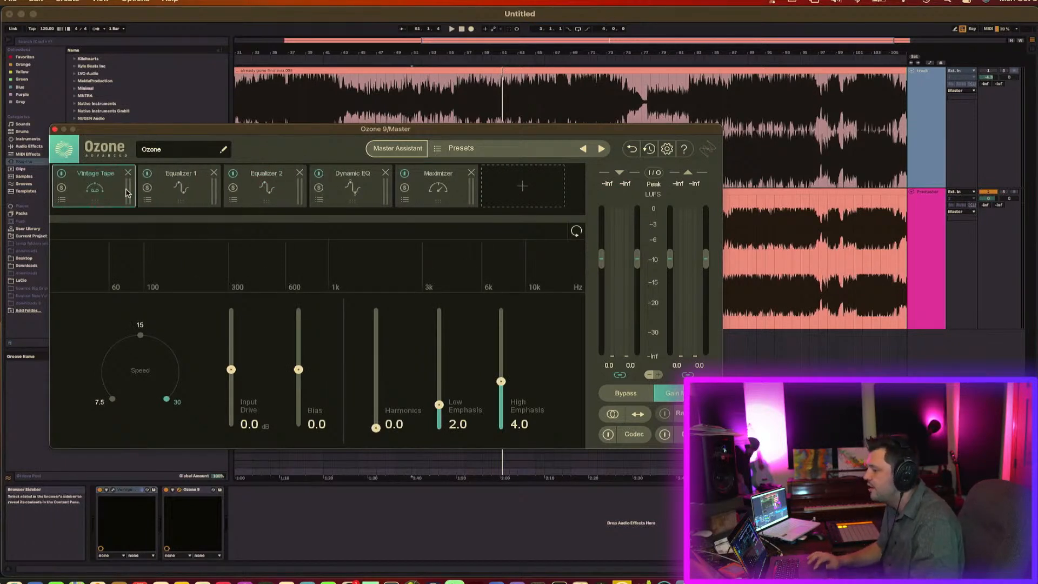
Load the Smooth Polish preset into the Vintage Tape module and play the track to audition it
{"action": "left_click", "coordinate": [62, 201]}
{"action": "scroll", "coordinate": [711, 266], "scroll_direction": "down", "scroll_amount": 2}
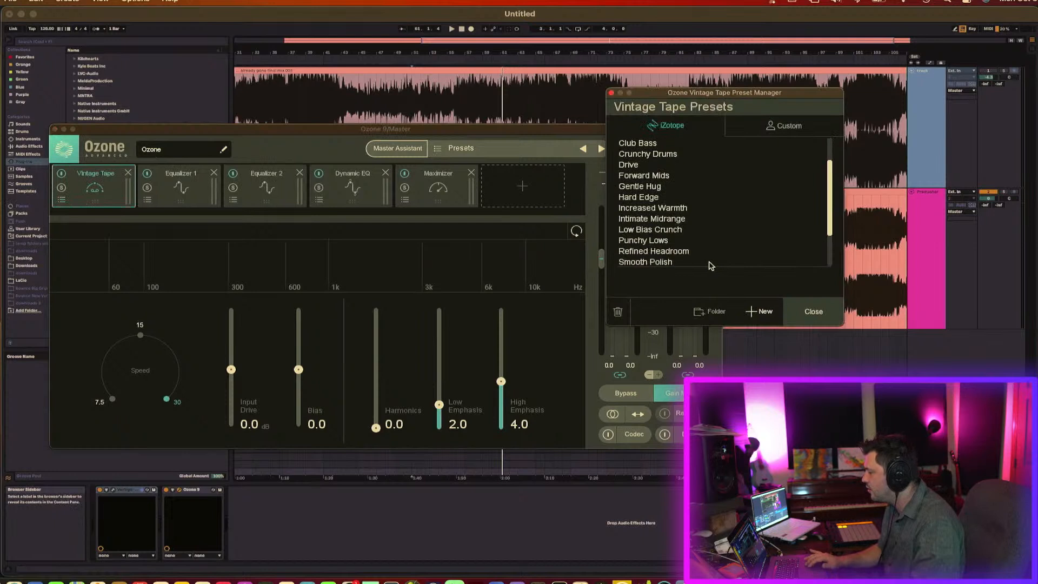
{"action": "left_click", "coordinate": [659, 253]}
{"action": "left_click", "coordinate": [661, 262]}
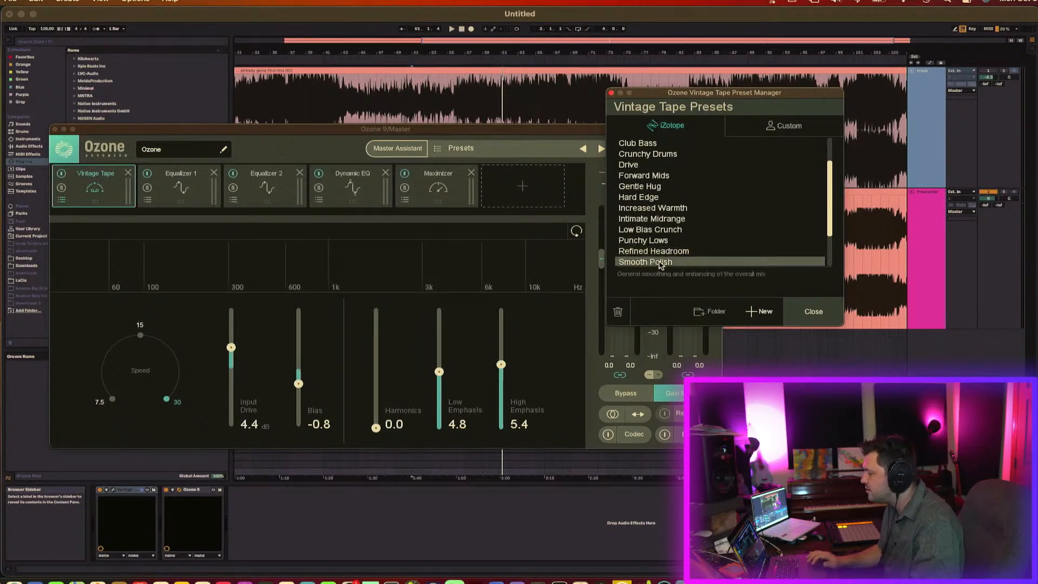
{"action": "left_click", "coordinate": [611, 94]}
{"action": "key", "text": "space"}
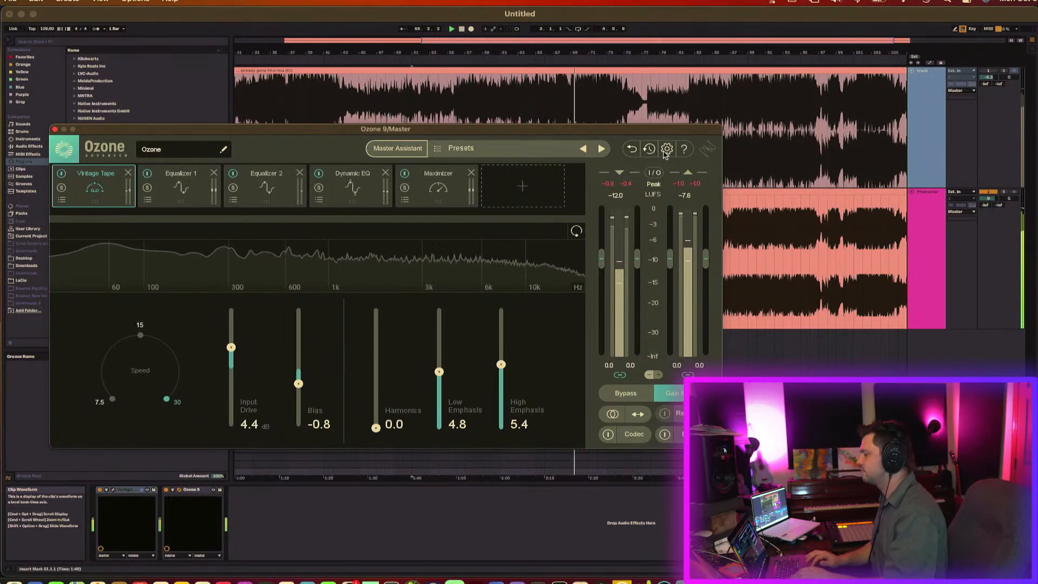
Raise the Maximizer's threshold to -2.9 dB while listening to the master
{"action": "left_click_drag", "start_coordinate": [651, 132], "coordinate": [785, 199]}
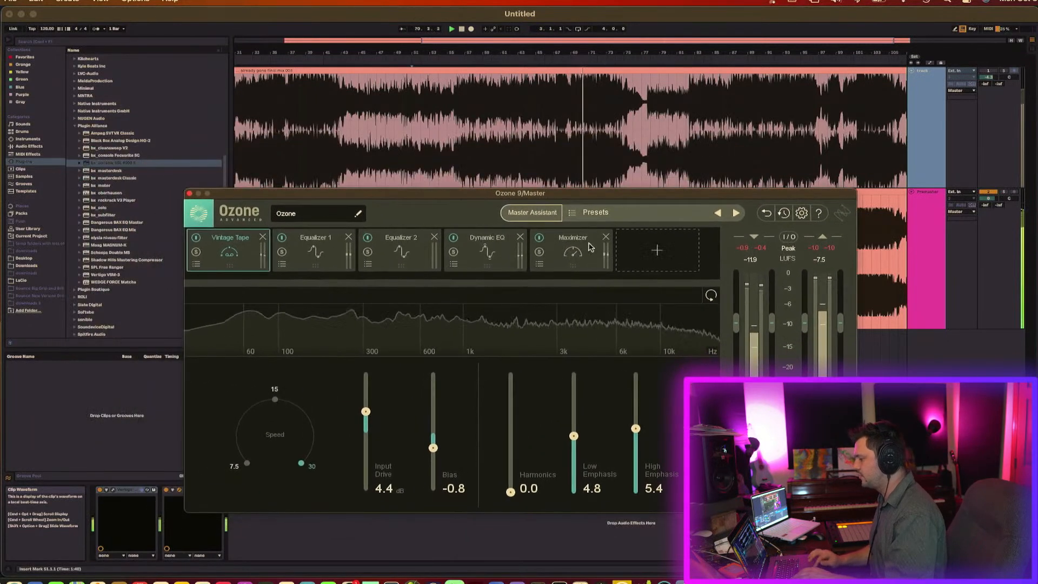
{"action": "left_click", "coordinate": [573, 249]}
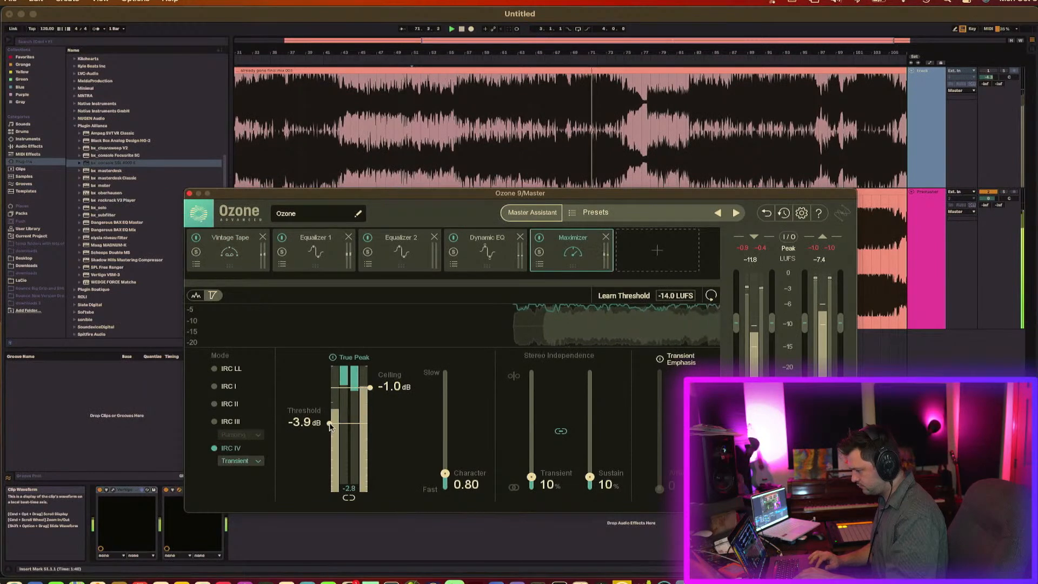
{"action": "left_click_drag", "start_coordinate": [330, 423], "coordinate": [331, 418]}
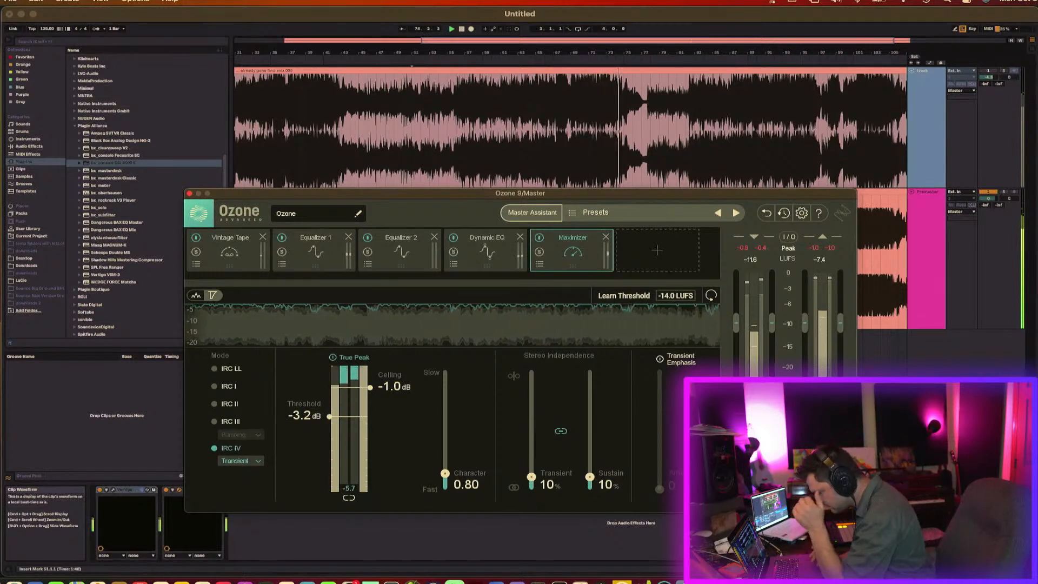
{"action": "left_click_drag", "start_coordinate": [329, 417], "coordinate": [330, 416]}
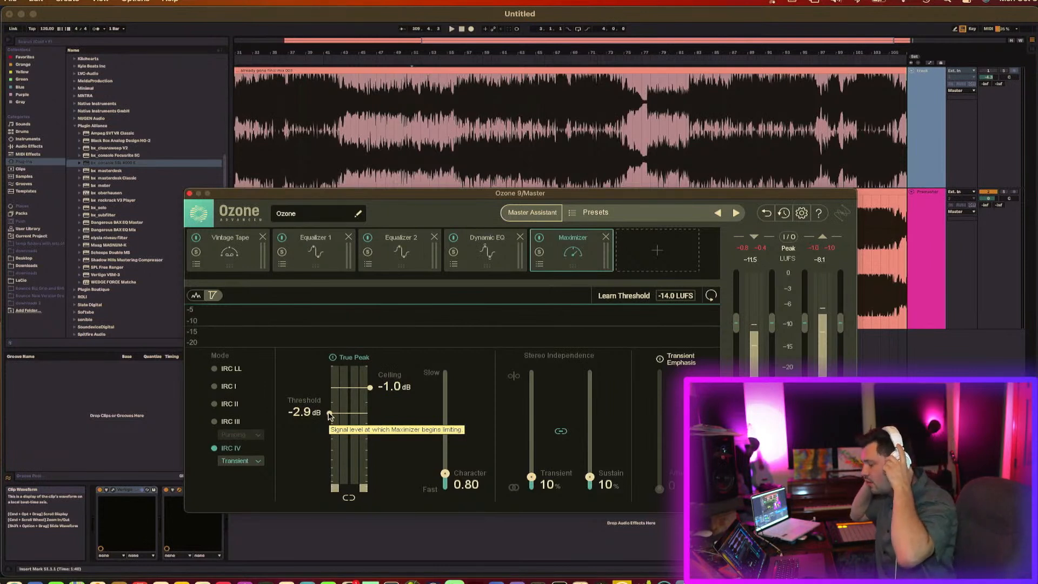
Enable the Maximizer's Transient Emphasis and raise its amount to about 100 during playback, increasing the listening volume
{"action": "key", "text": "space"}
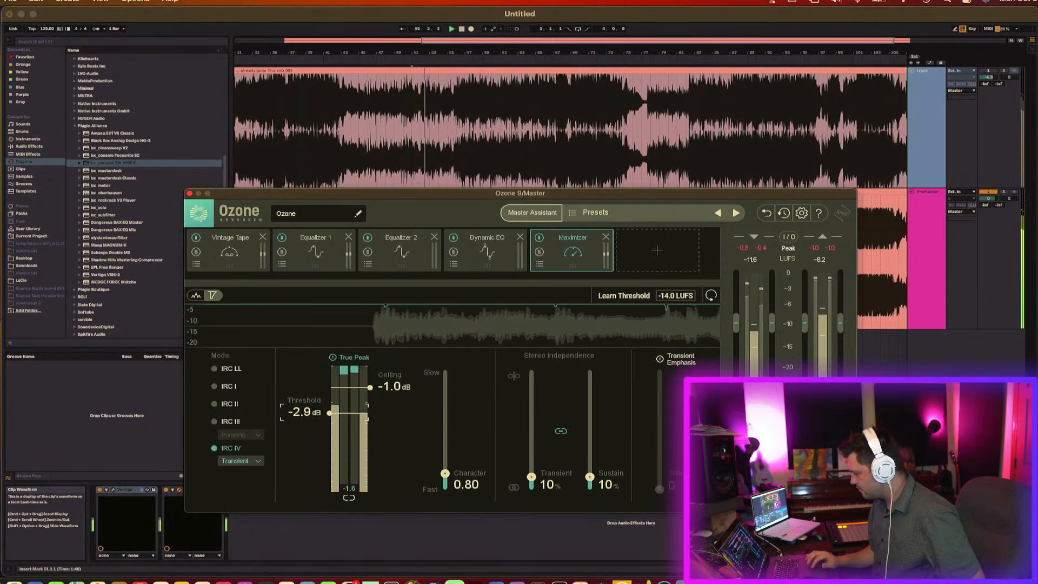
{"action": "left_click", "coordinate": [532, 212]}
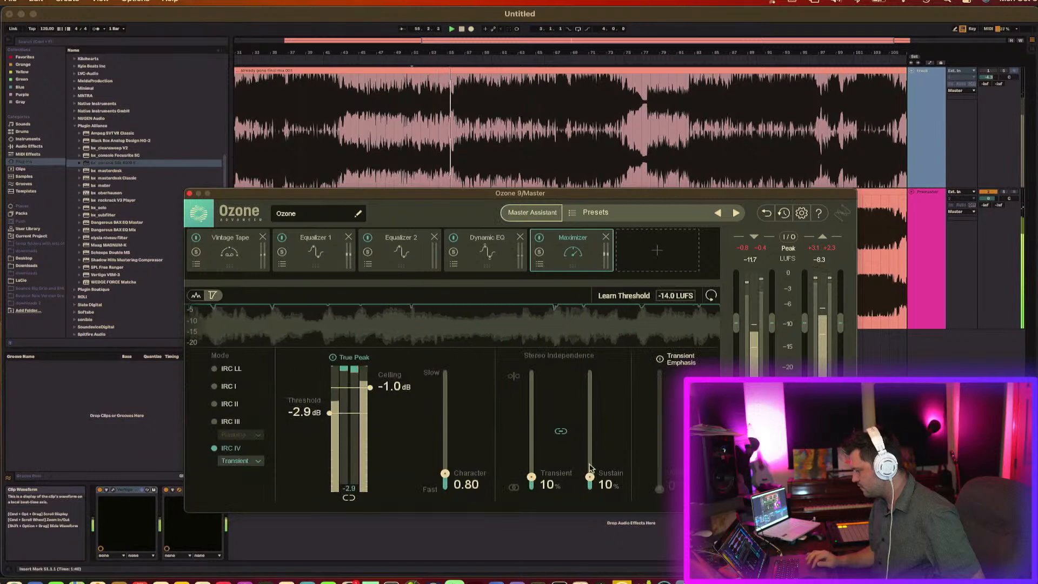
{"action": "left_click", "coordinate": [660, 360]}
{"action": "left_click_drag", "start_coordinate": [659, 490], "coordinate": [660, 448]}
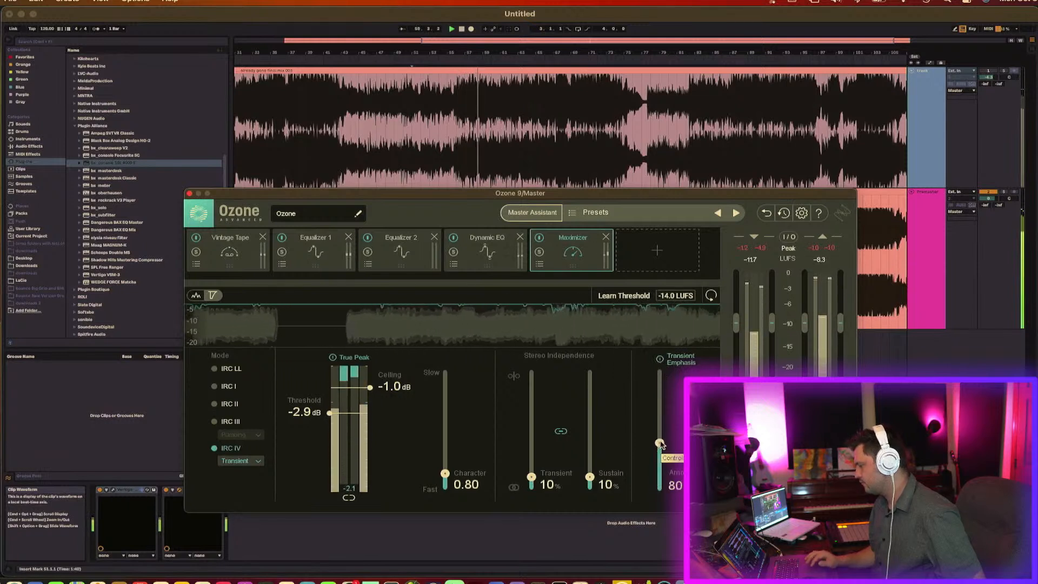
{"action": "left_click_drag", "start_coordinate": [660, 438], "coordinate": [660, 428]}
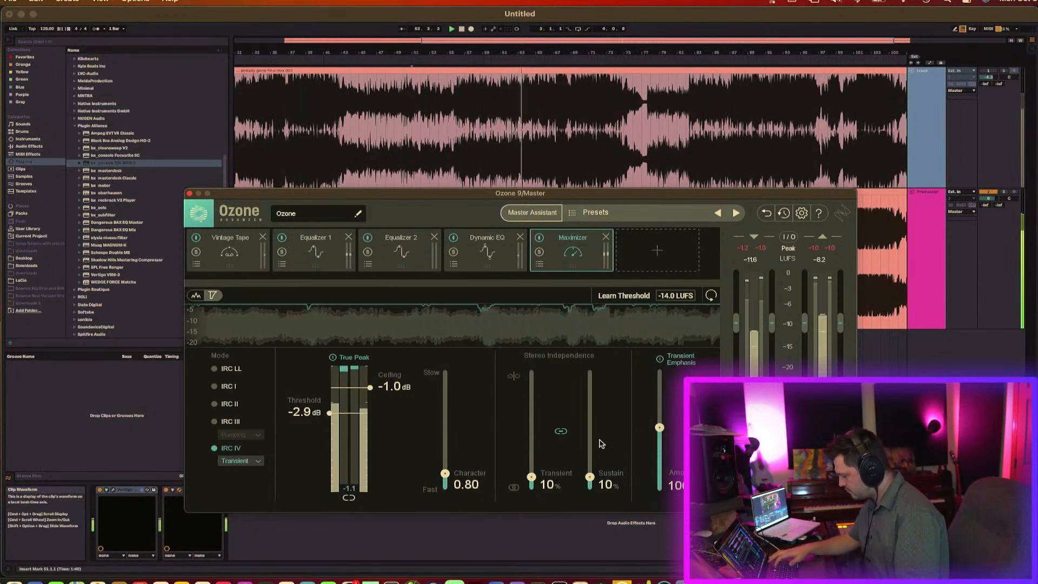
{"action": "key", "text": "XF86AudioRaiseVolume"}
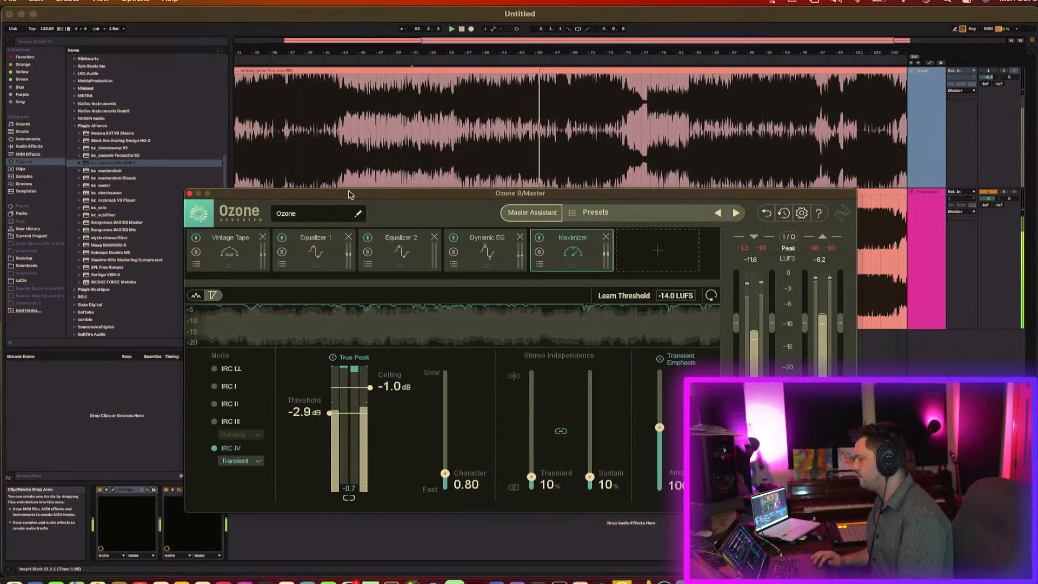
Close the Ozone window and set the insert mark in the Premaster track's clip to show that track's devices
{"action": "left_click_drag", "start_coordinate": [349, 195], "coordinate": [349, 153]}
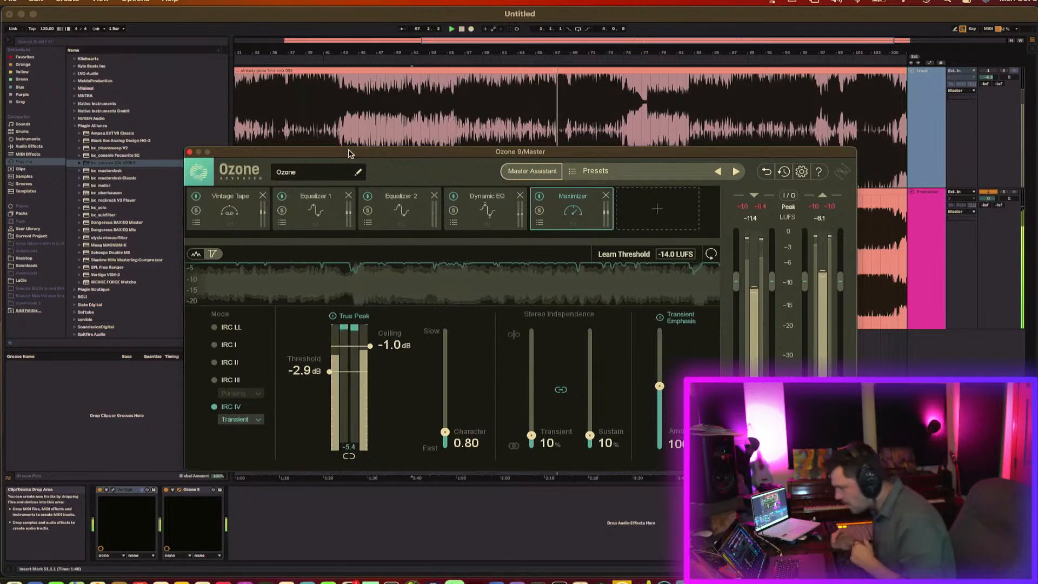
{"action": "left_click", "coordinate": [189, 153]}
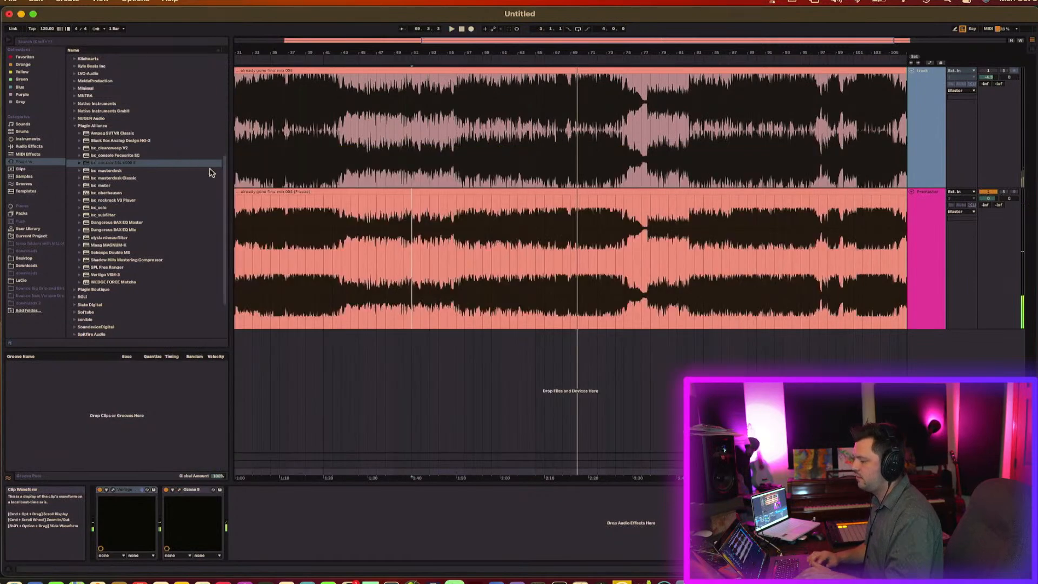
{"action": "left_click", "coordinate": [395, 246]}
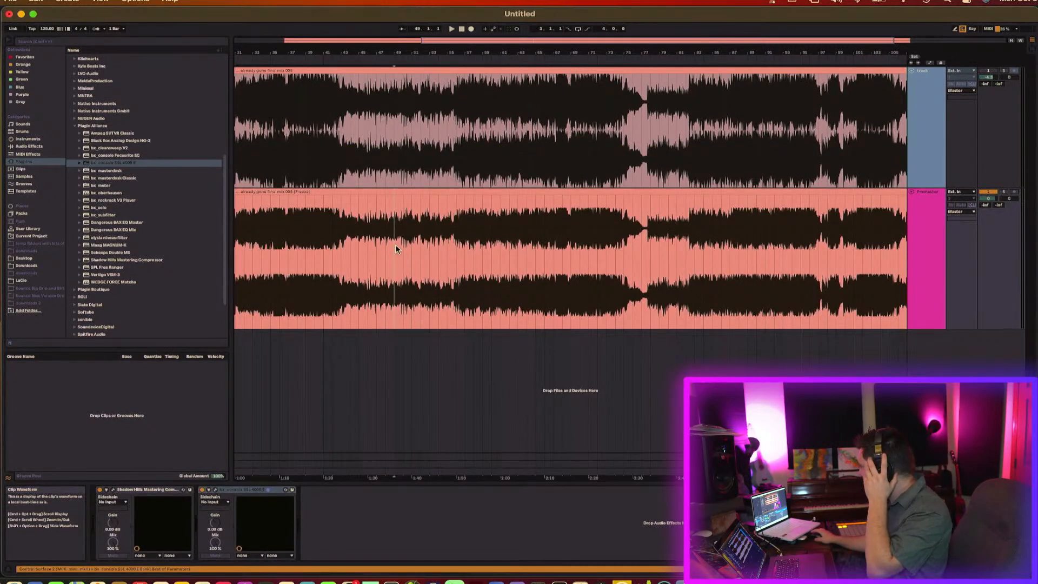